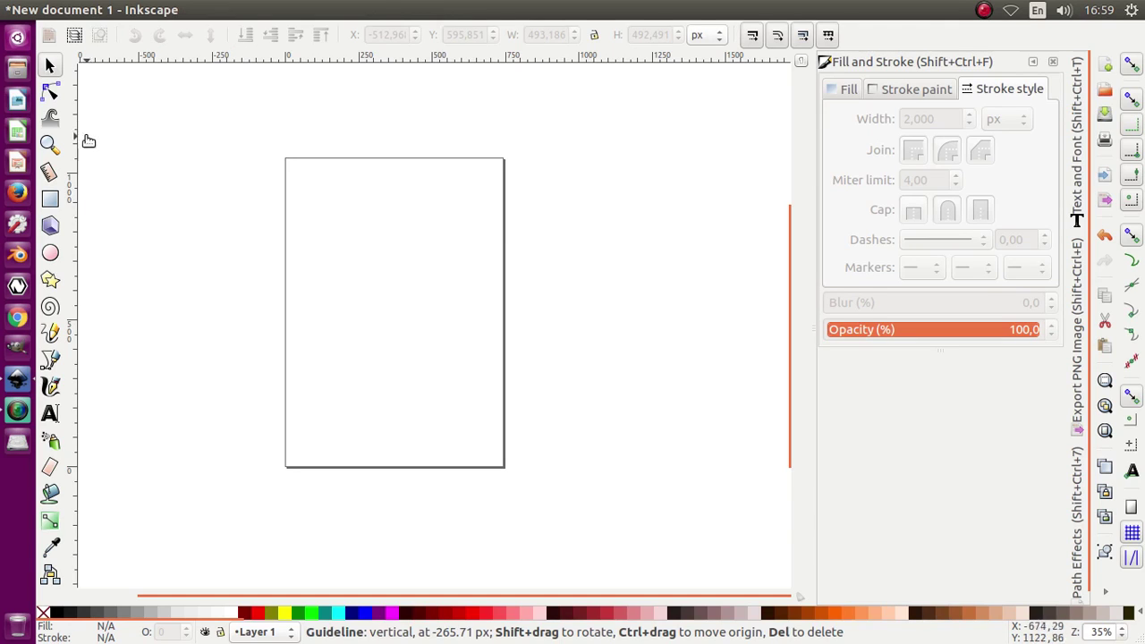
# Draw a 30-corner star with spoke ratio 0.941, about 534 px wide, beside the page.
pyautogui.click(51, 282)
pyautogui.moveTo(200, 225); pyautogui.dragTo(256, 294)
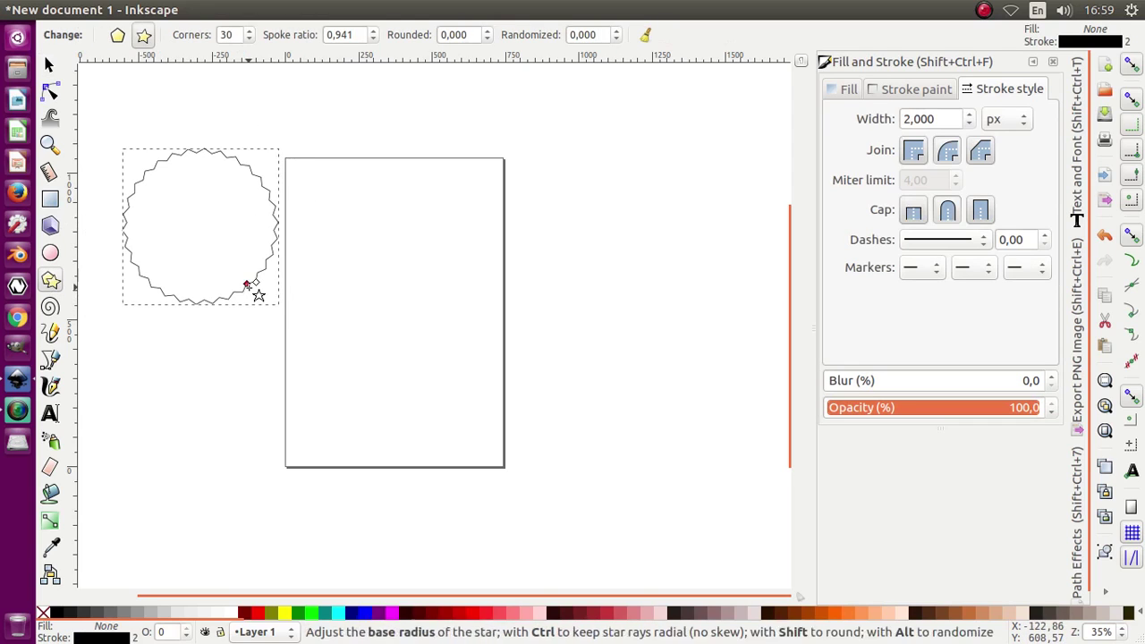
pyautogui.scroll(1, 161, 220)
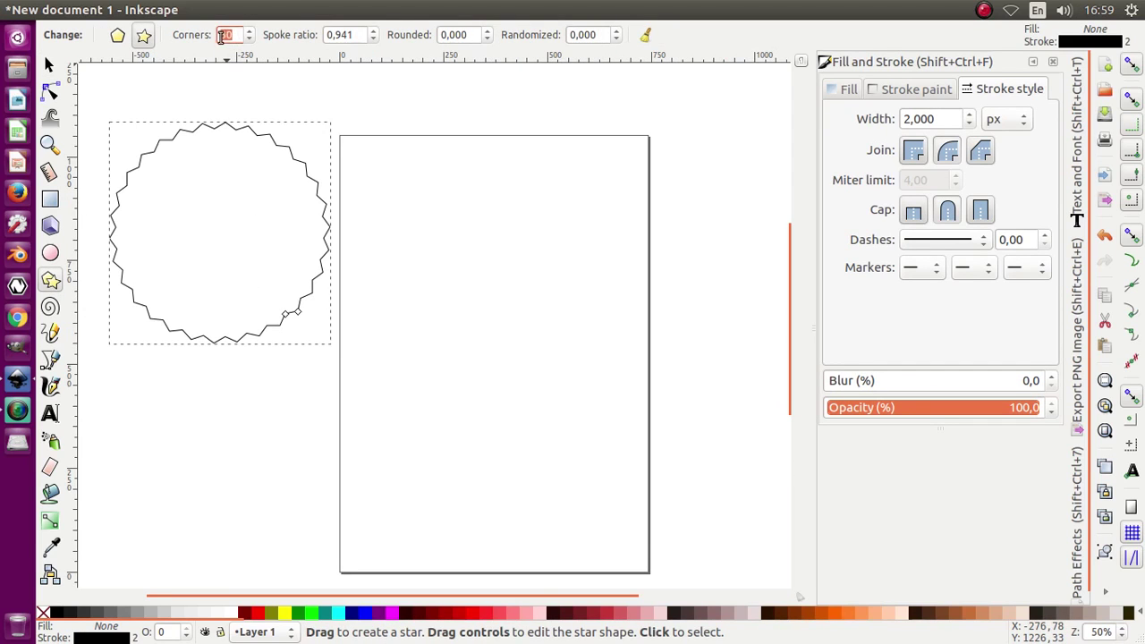
pyautogui.scroll(3, 220, 260)
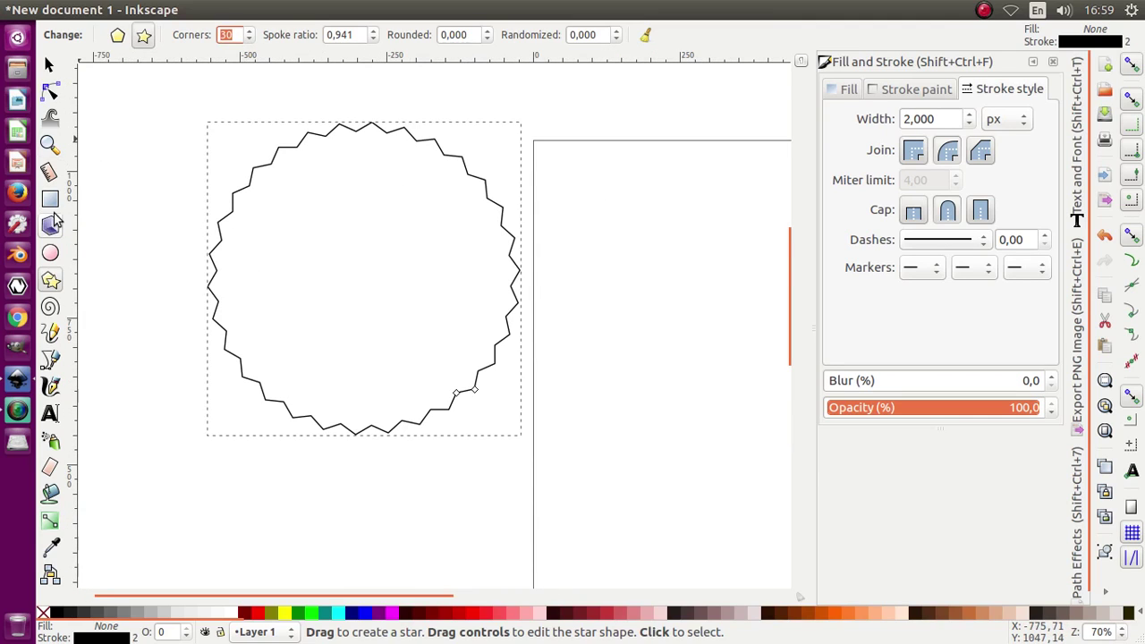
# Place a vertical and a horizontal guide crossing at the centre of the star.
pyautogui.moveTo(74, 192); pyautogui.dragTo(376, 156)
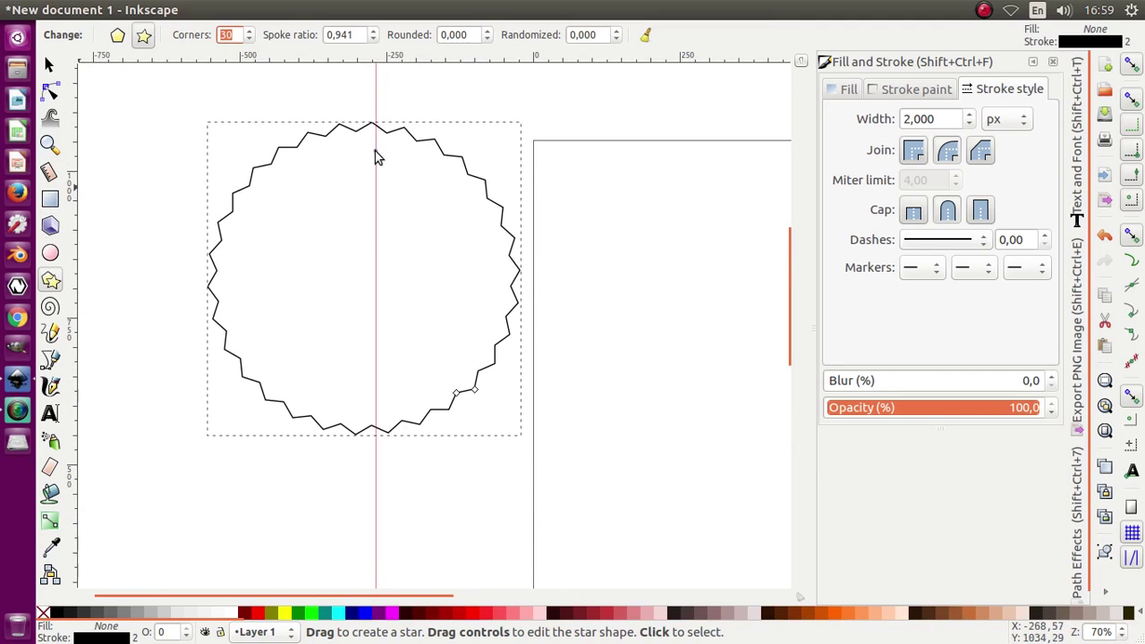
pyautogui.click(49, 65)
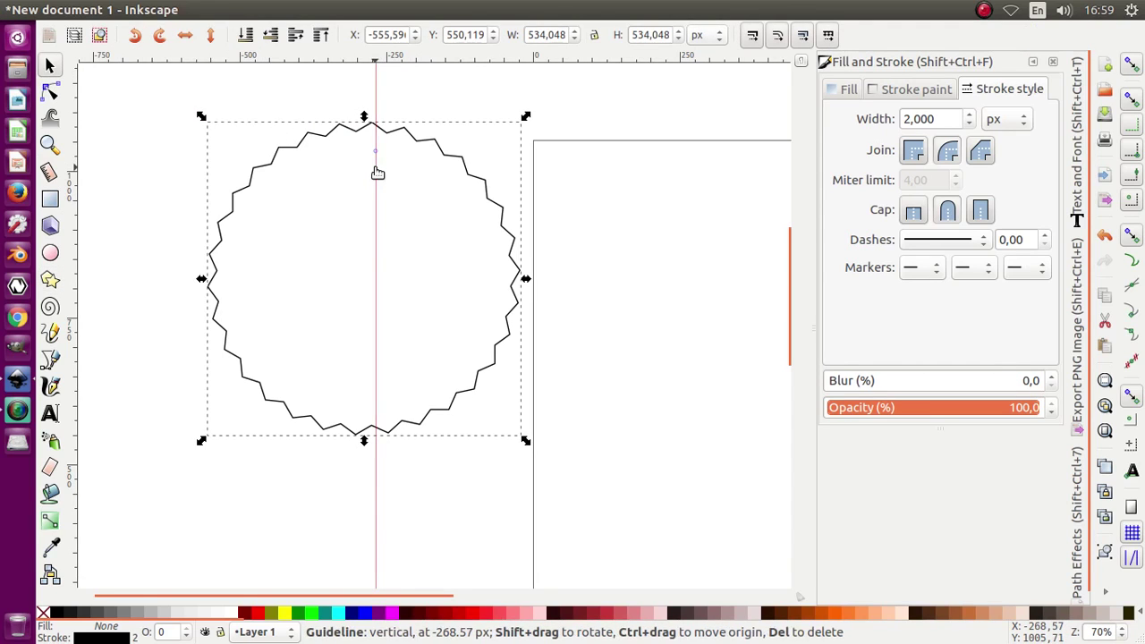
pyautogui.moveTo(377, 173); pyautogui.dragTo(366, 159)
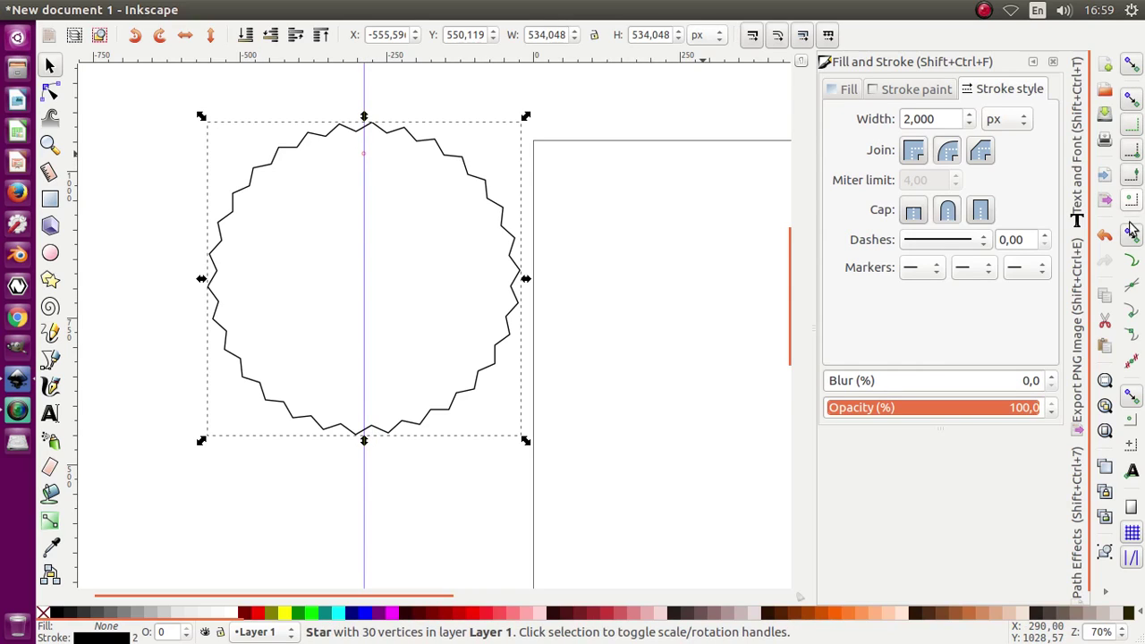
pyautogui.moveTo(456, 59); pyautogui.dragTo(111, 261)
# Draw a circle about 359 px in diameter centred on the guide intersection inside the star.
pyautogui.click(50, 254)
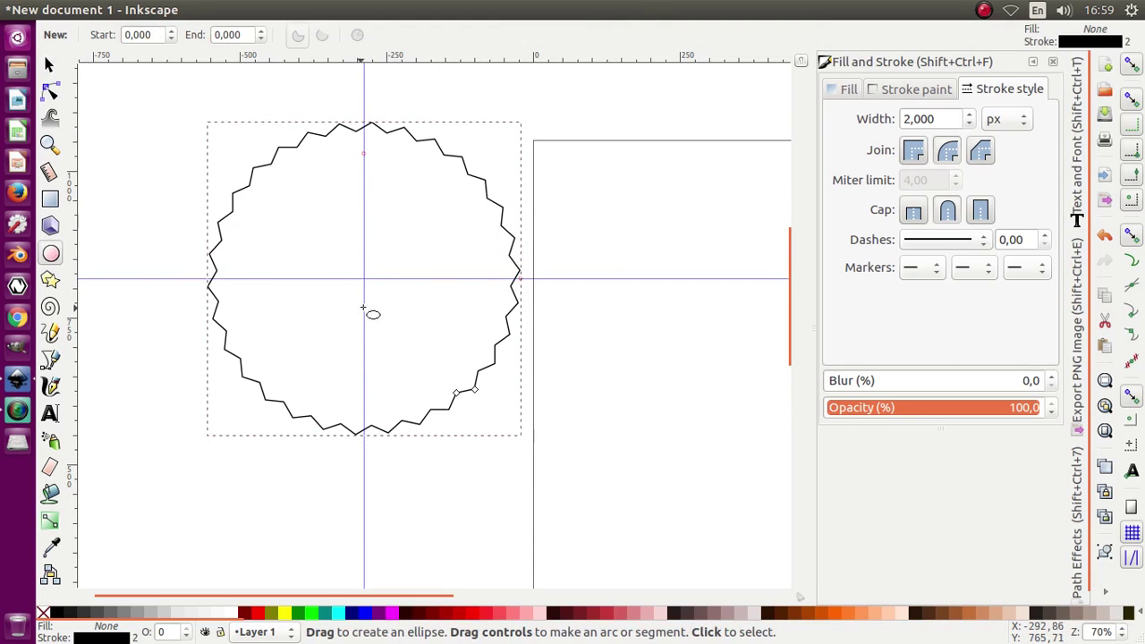
pyautogui.moveTo(365, 280); pyautogui.dragTo(458, 214)
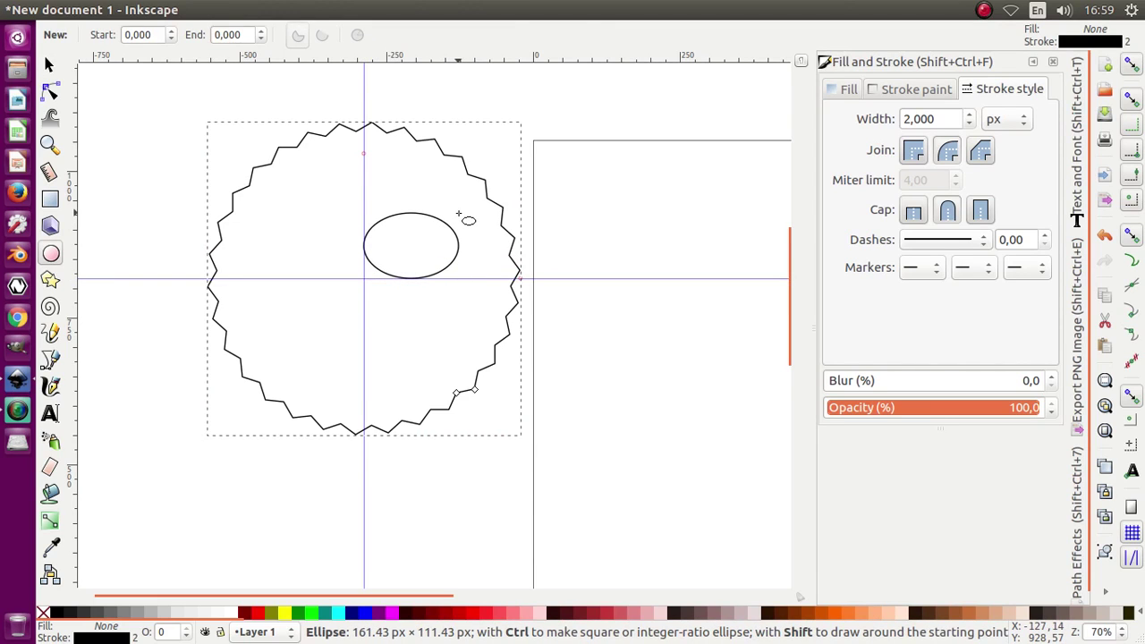
pyautogui.moveTo(458, 214)
pyautogui.mouseDown()
pyautogui.moveTo(449, 186)
pyautogui.moveTo(493, 172)
pyautogui.moveTo(511, 187)
pyautogui.moveTo(485, 201)
pyautogui.moveTo(475, 185)
pyautogui.moveTo(489, 175)
pyautogui.mouseUp()
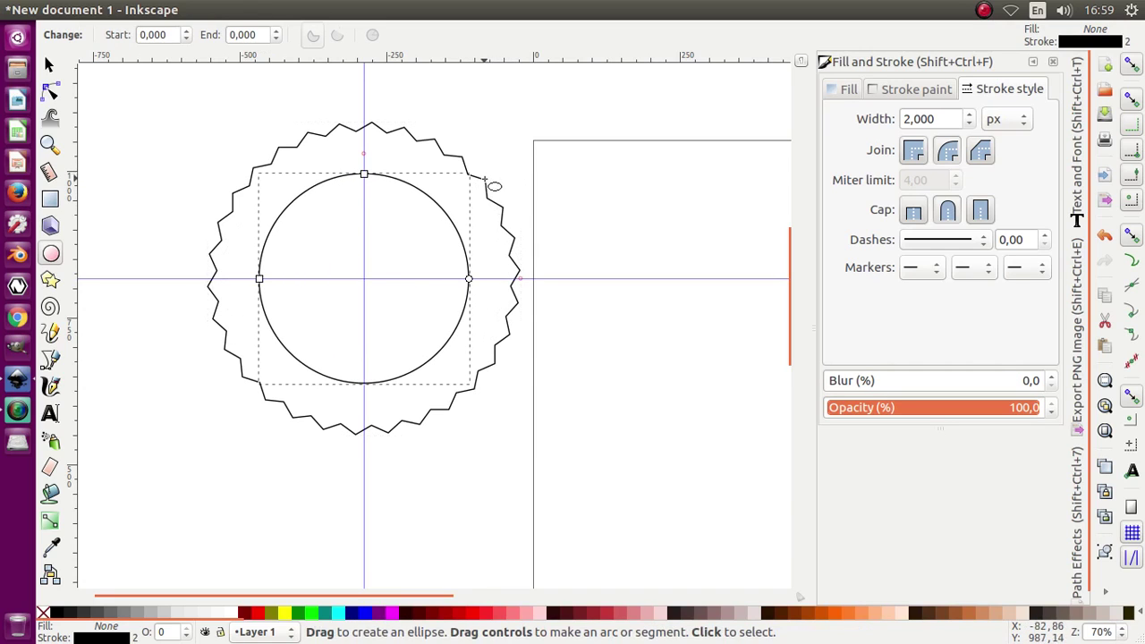
# Duplicate the circle and enlarge the copy about its centre to about 428 px wide.
pyautogui.rightClick(442, 213)
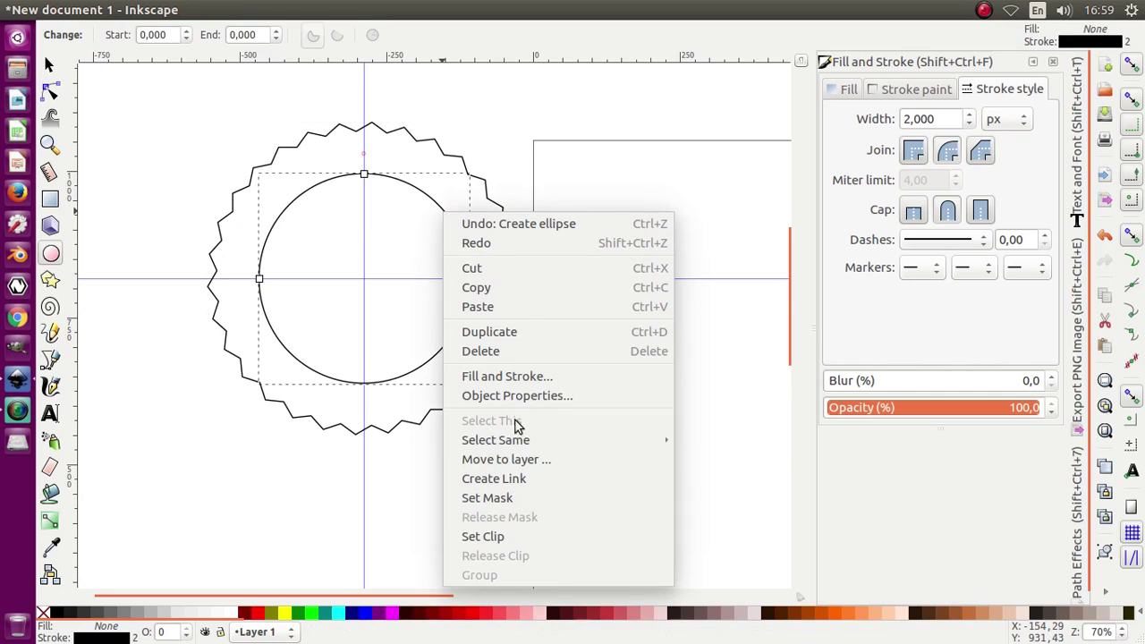
pyautogui.click(519, 331)
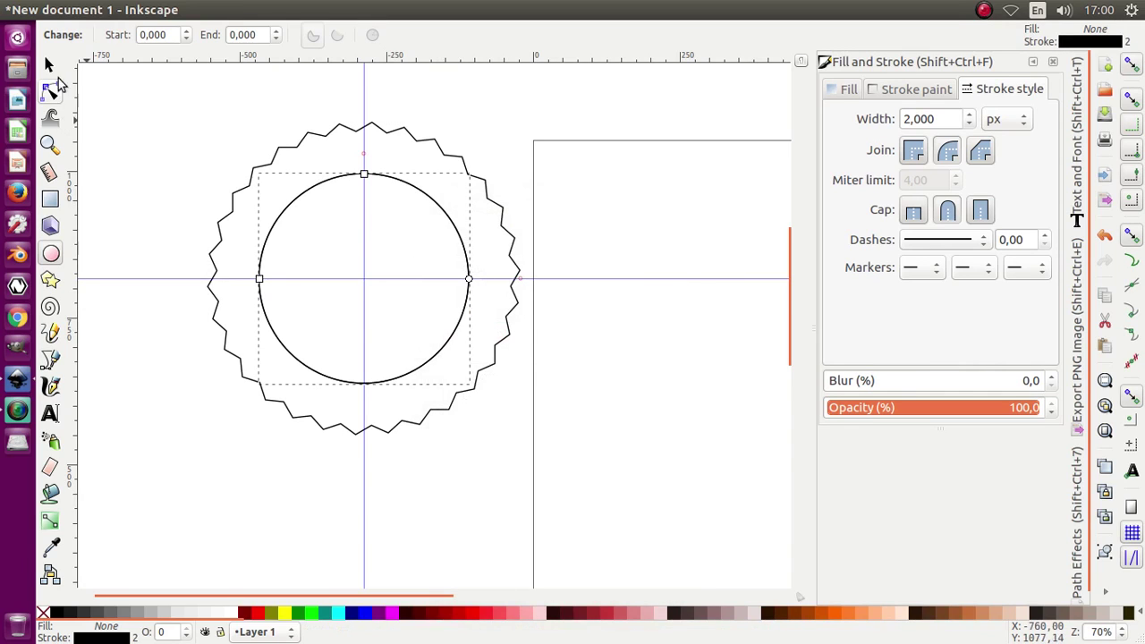
pyautogui.click(49, 66)
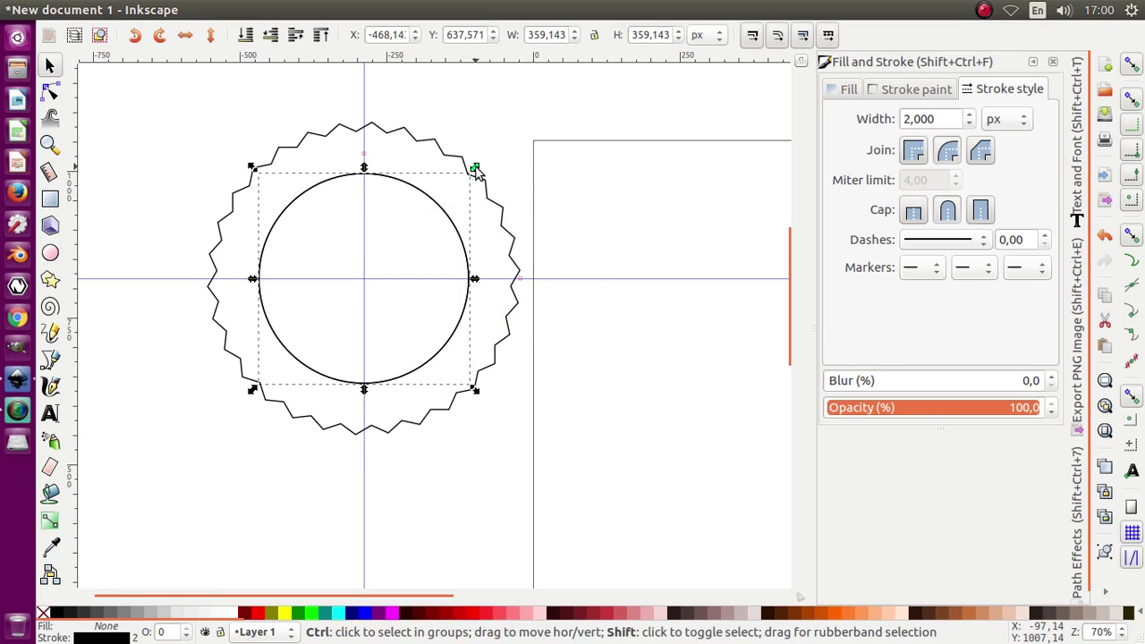
pyautogui.hotkey('ctrl', 'd')
pyautogui.moveTo(475, 171)
pyautogui.mouseDown()
pyautogui.moveTo(493, 161)
pyautogui.moveTo(496, 134)
pyautogui.mouseUp()
pyautogui.click(495, 125)
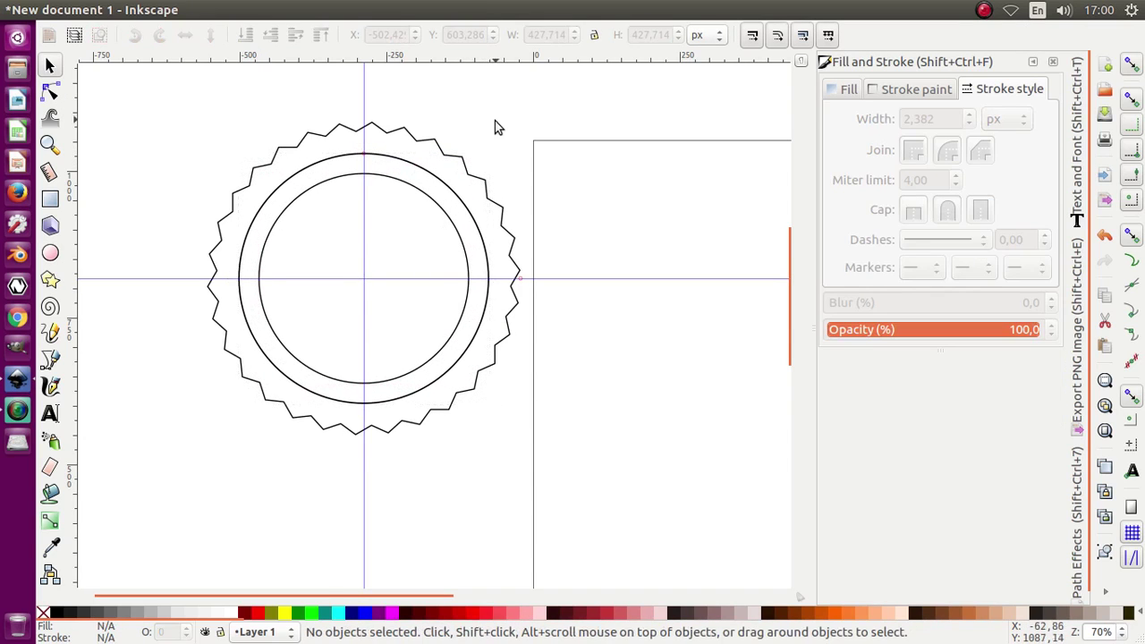
# Cut the smaller circle out of the star with the Difference path operation.
pyautogui.click(453, 231)
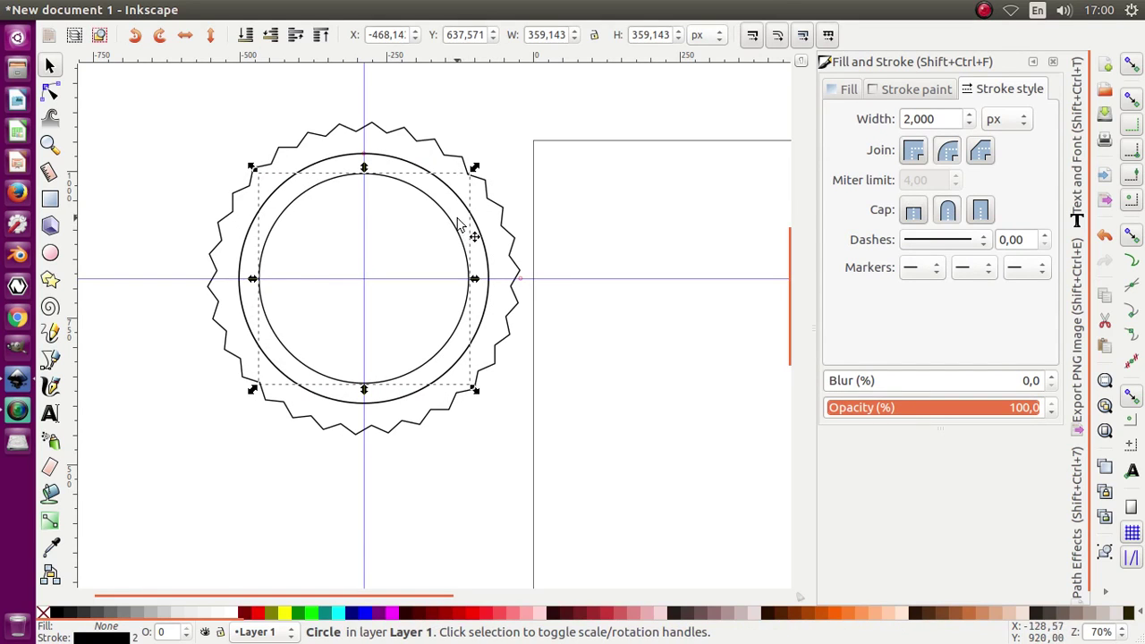
pyautogui.press('shift')
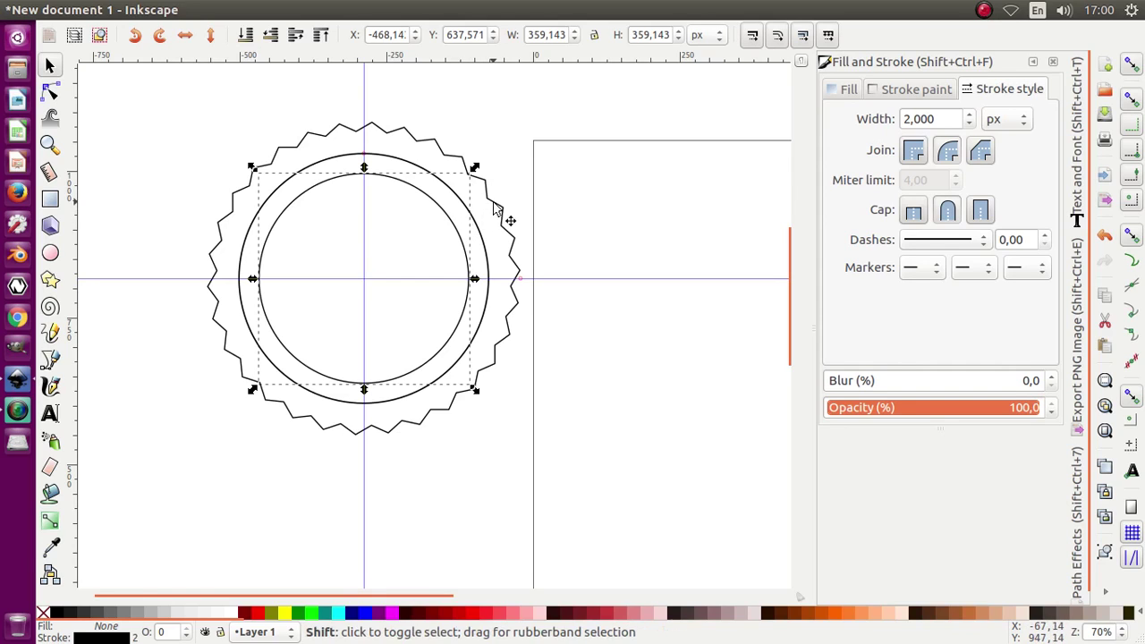
pyautogui.keyDown('shift'); pyautogui.click(494, 207); pyautogui.keyUp('shift')
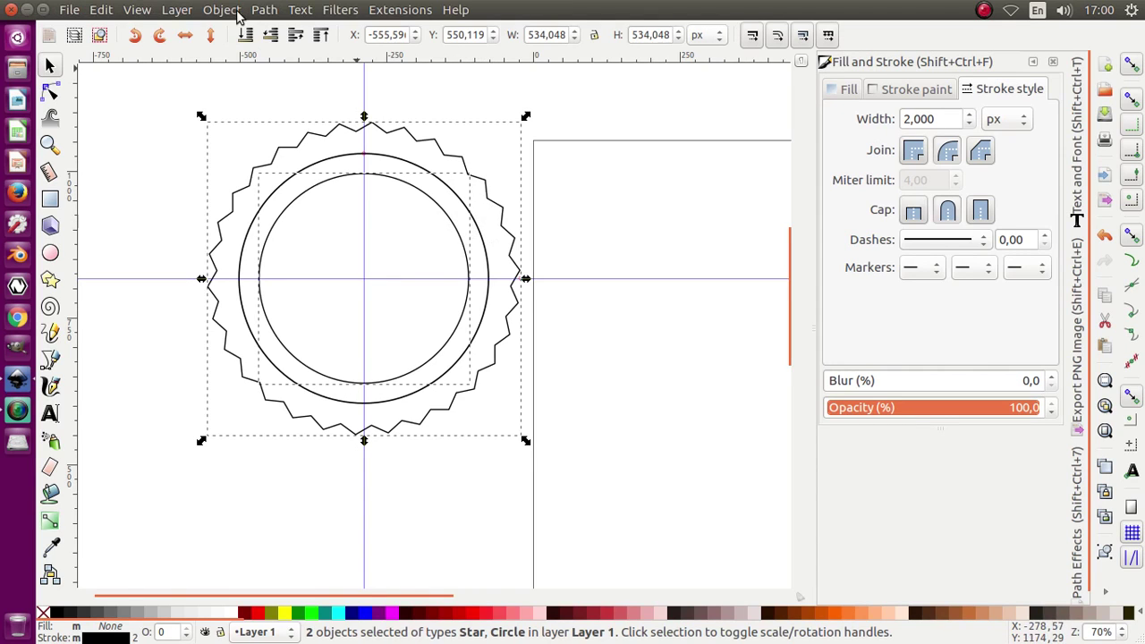
pyautogui.click(263, 10)
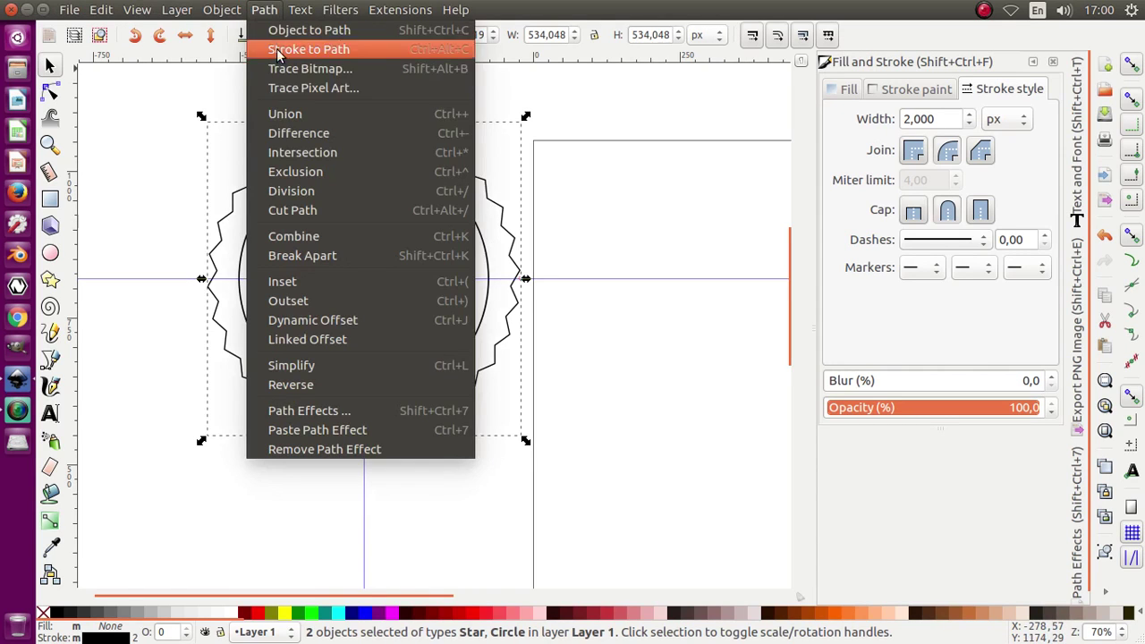
pyautogui.click(297, 134)
# Shrink the remaining circle around its centre to 422 px wide.
pyautogui.click(522, 195)
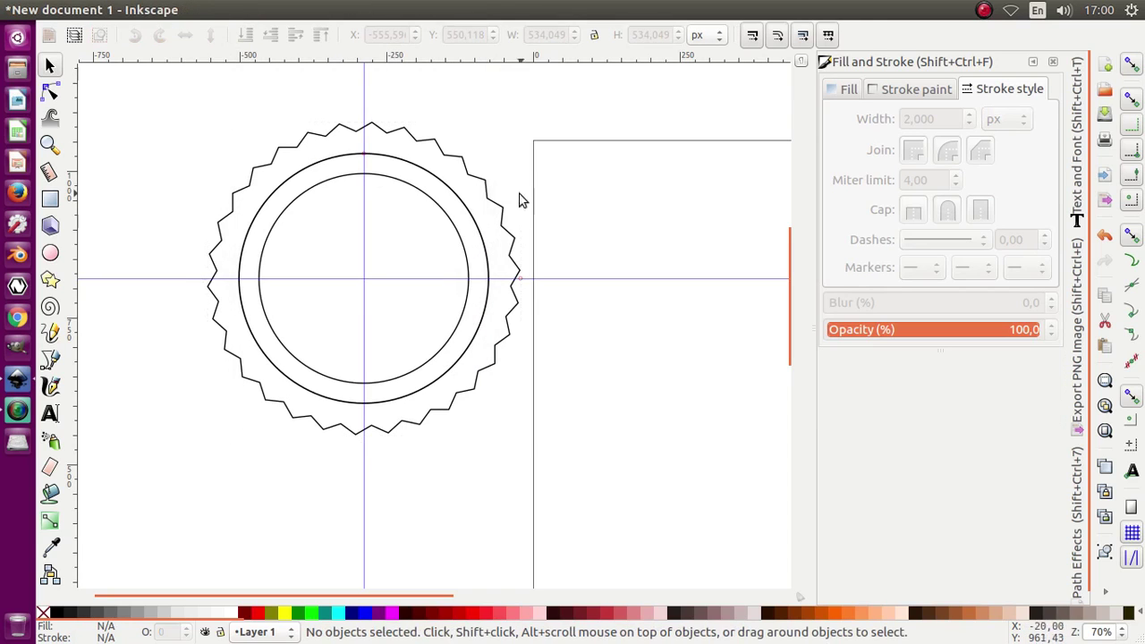
pyautogui.click(467, 214)
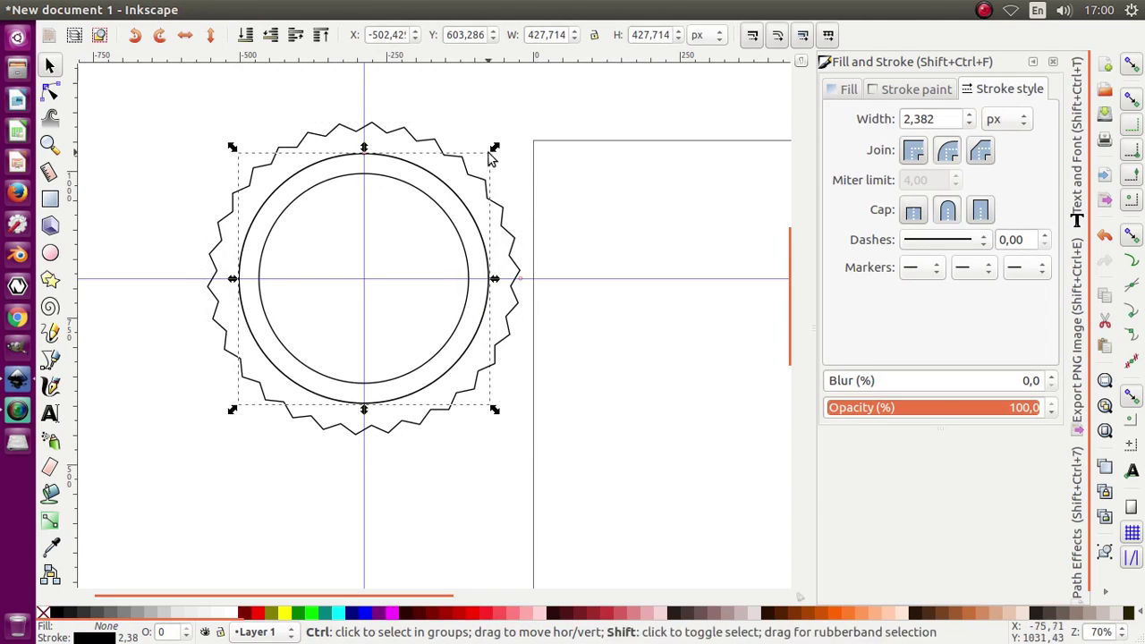
pyautogui.moveTo(494, 150); pyautogui.dragTo(495, 141)
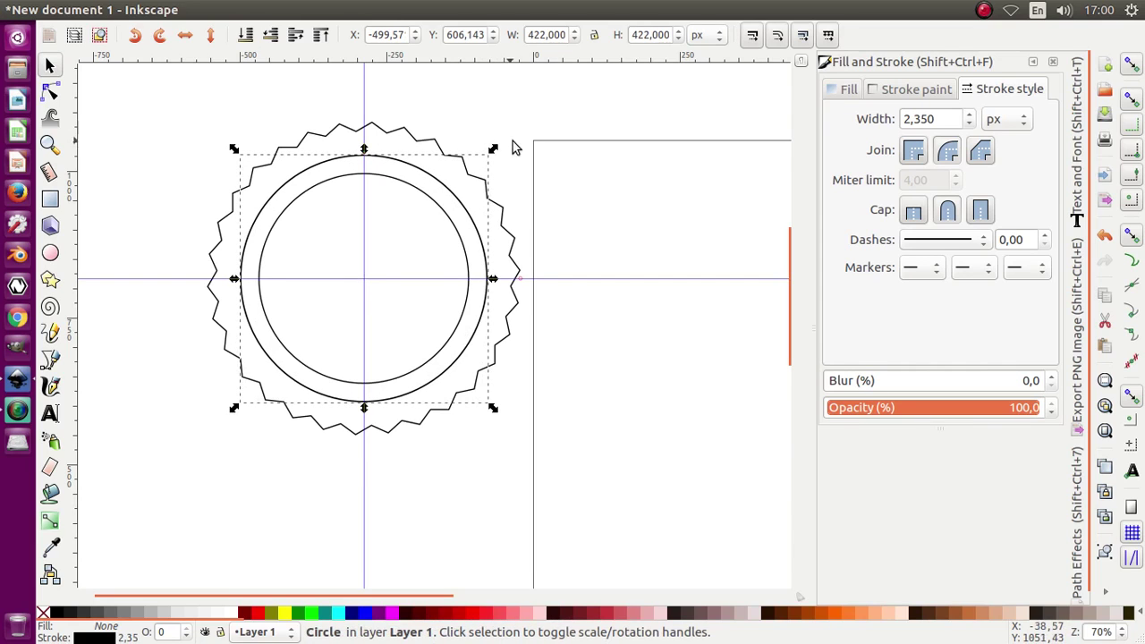
# Fill the serrated ring with orange #FF9955 and remove its stroke.
pyautogui.click(513, 224)
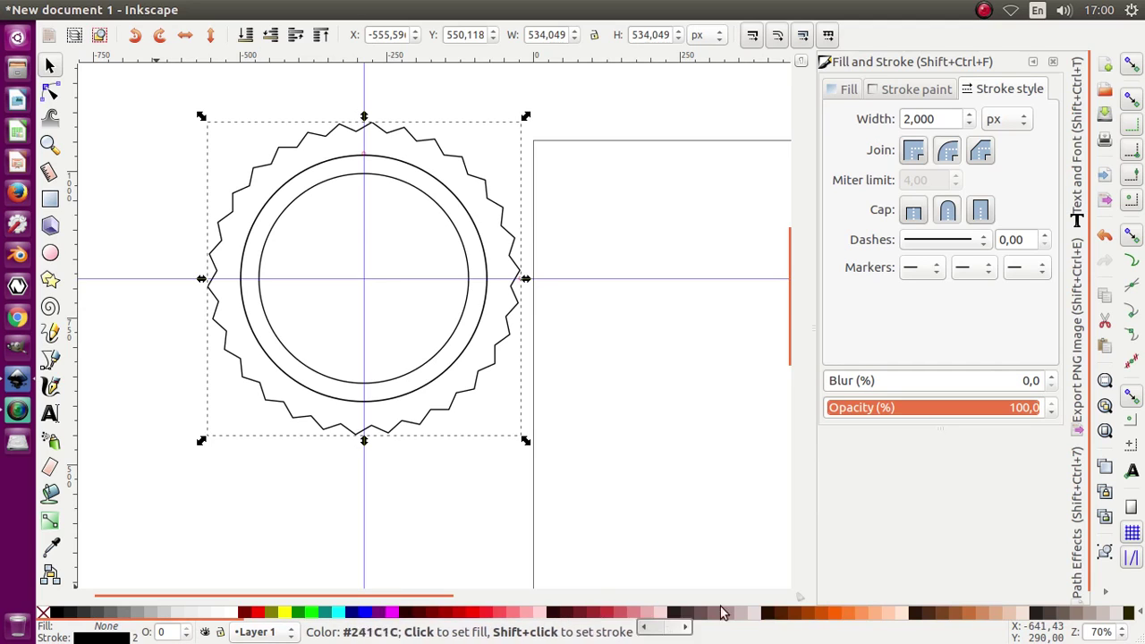
pyautogui.click(838, 613)
pyautogui.click(844, 615)
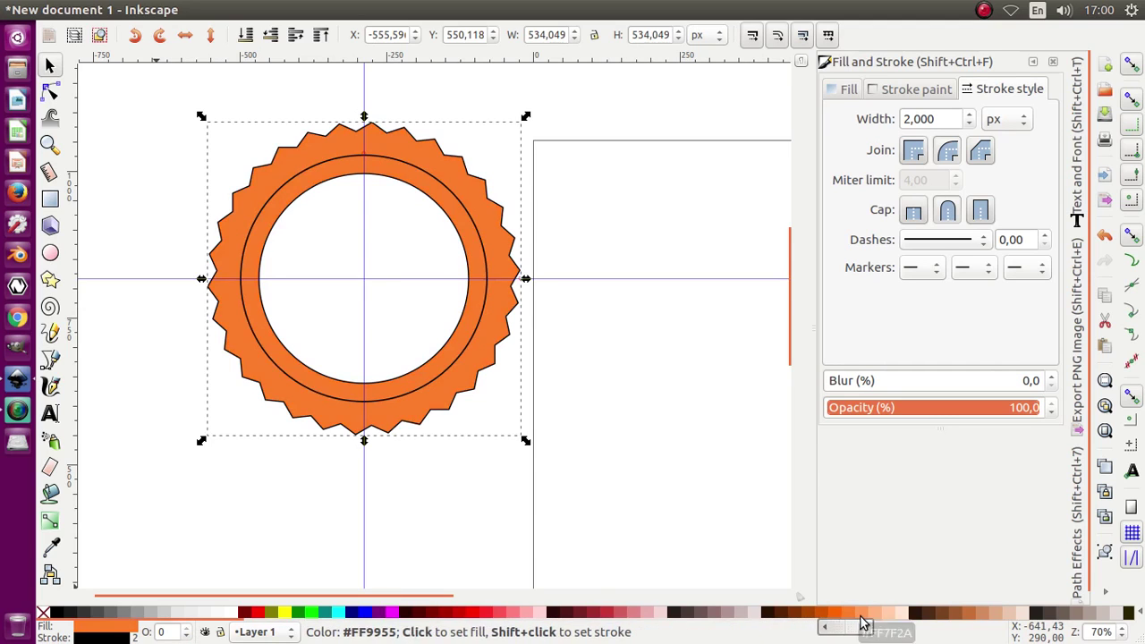
pyautogui.click(861, 615)
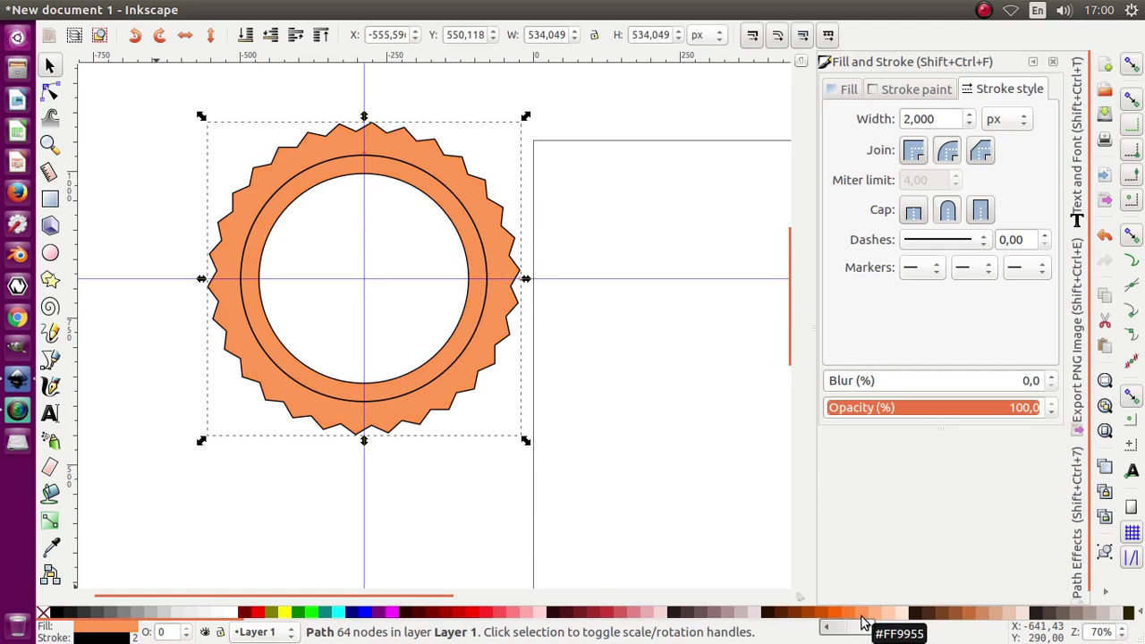
pyautogui.click(931, 91)
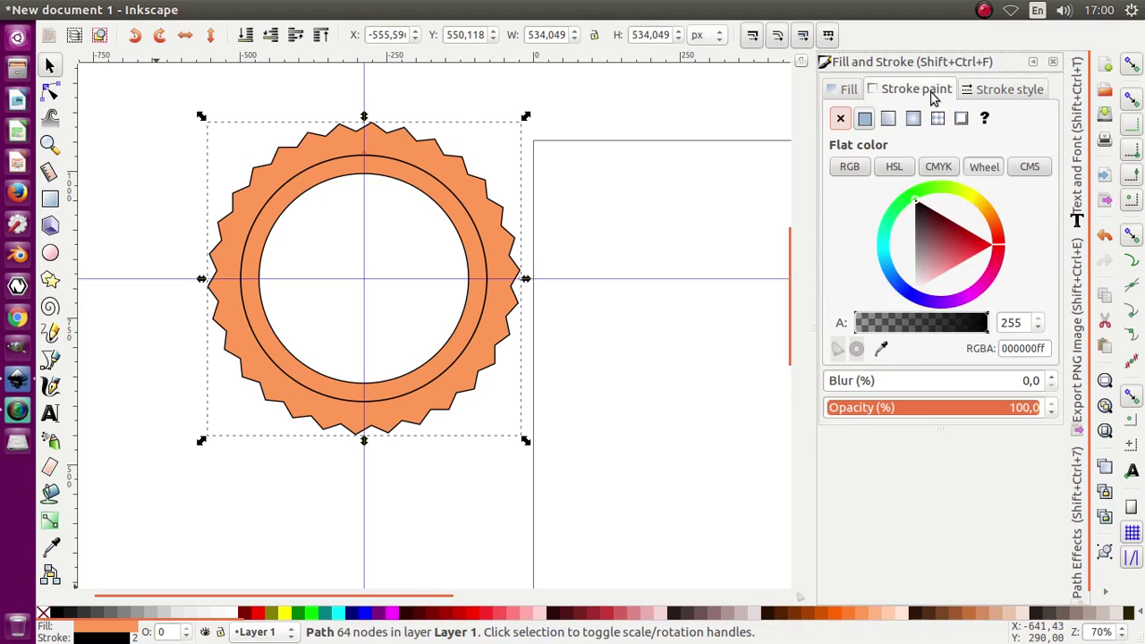
pyautogui.click(841, 119)
pyautogui.click(570, 192)
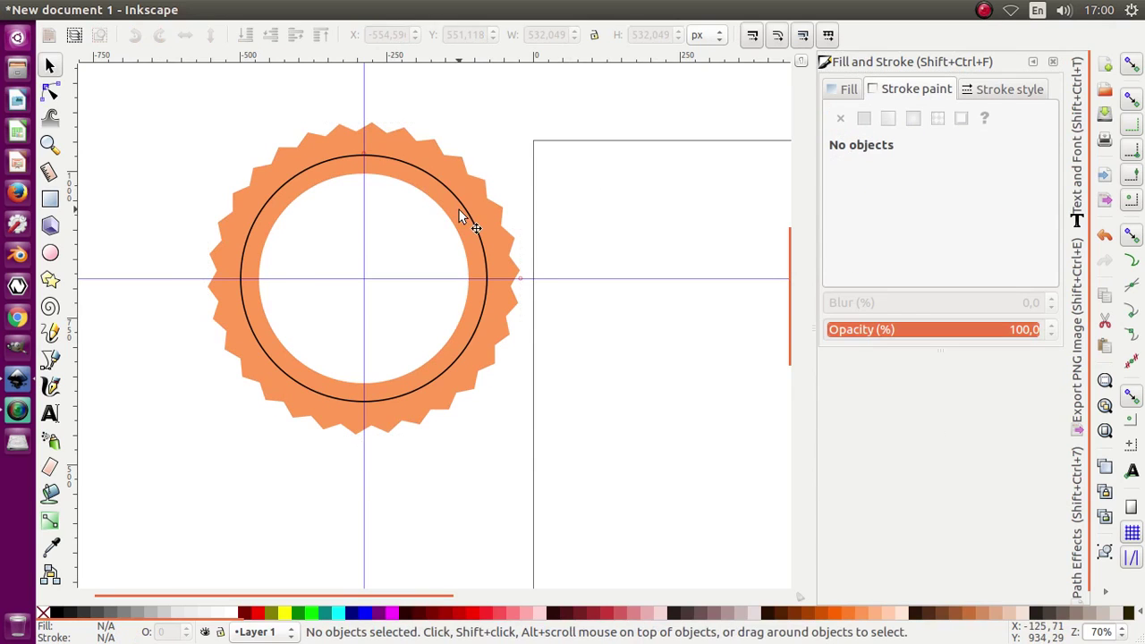
# Thicken the black circle's stroke to 10.05 px and scale the circle down around its centre to about 415 px wide.
pyautogui.click(464, 206)
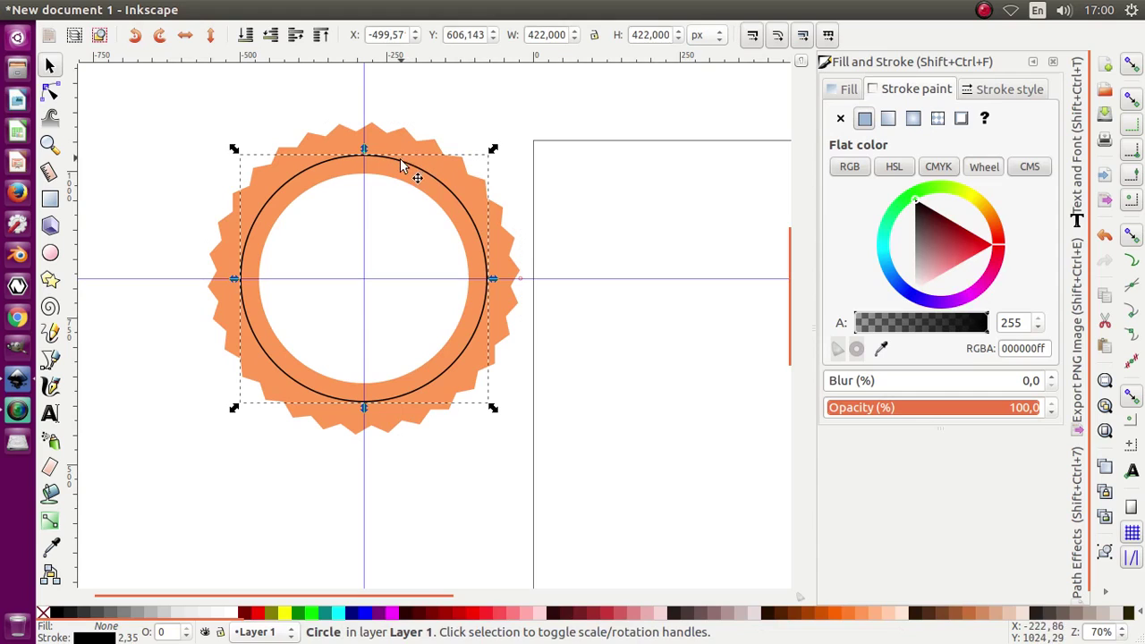
pyautogui.click(1007, 89)
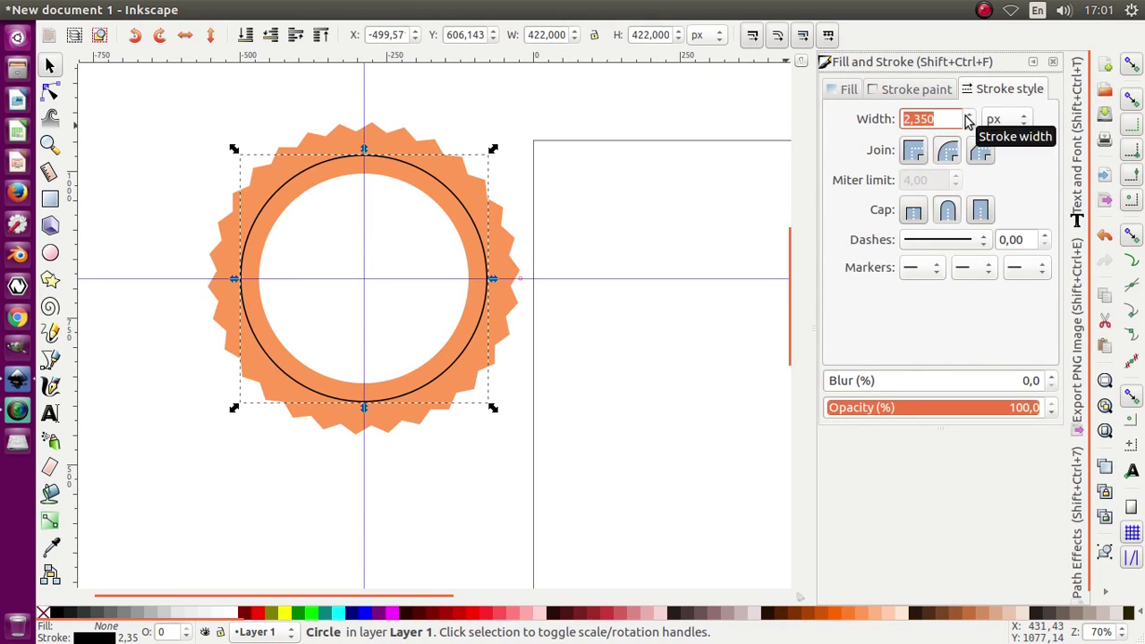
pyautogui.moveTo(966, 115); pyautogui.dragTo(966, 115)
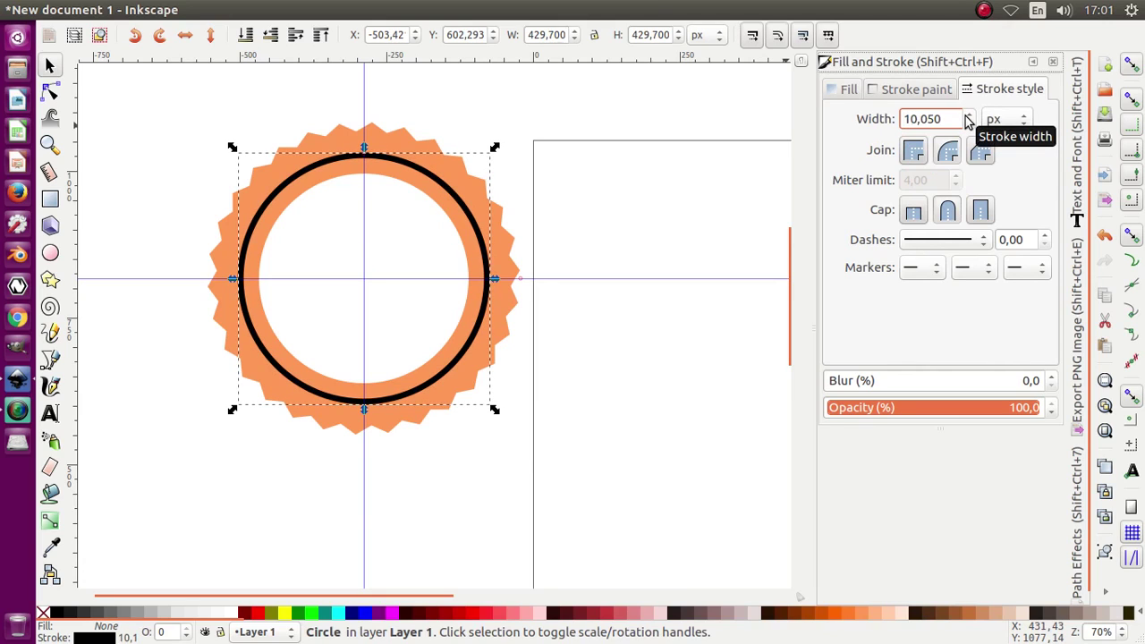
pyautogui.moveTo(494, 148); pyautogui.dragTo(490, 151)
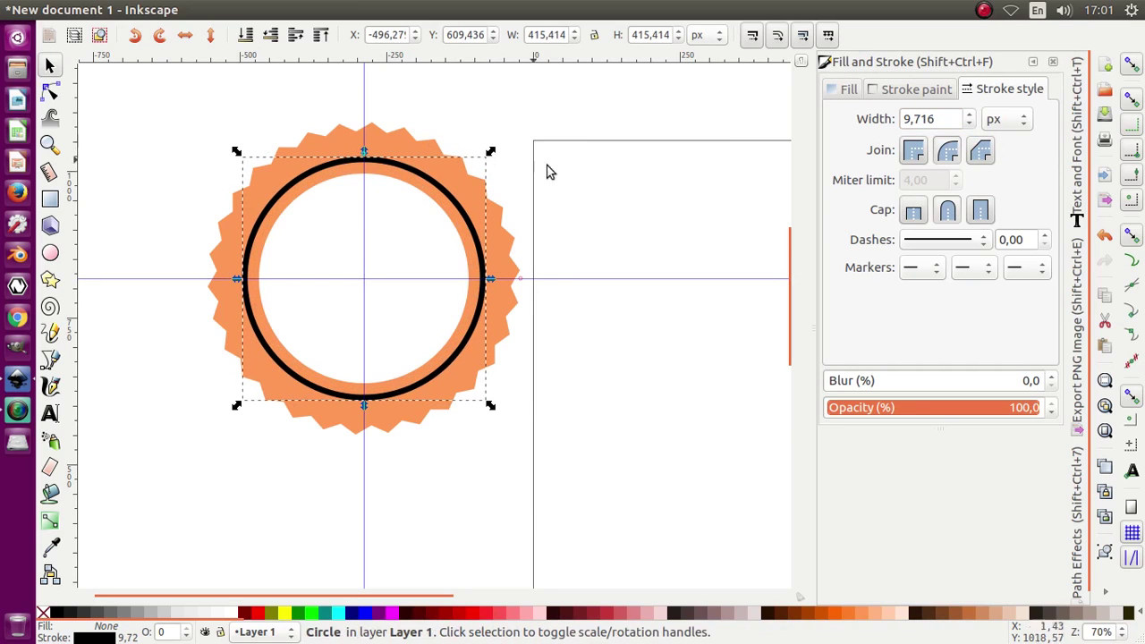
# Apply a dotted dash pattern to the black circle's stroke.
pyautogui.click(939, 244)
pyautogui.click(946, 294)
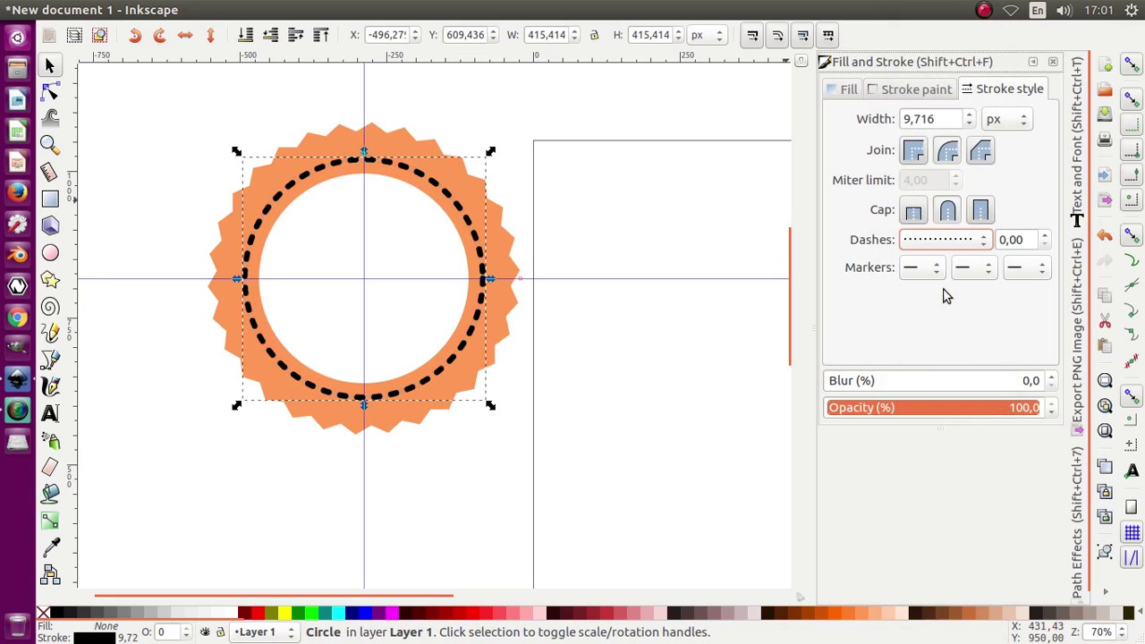
pyautogui.click(592, 229)
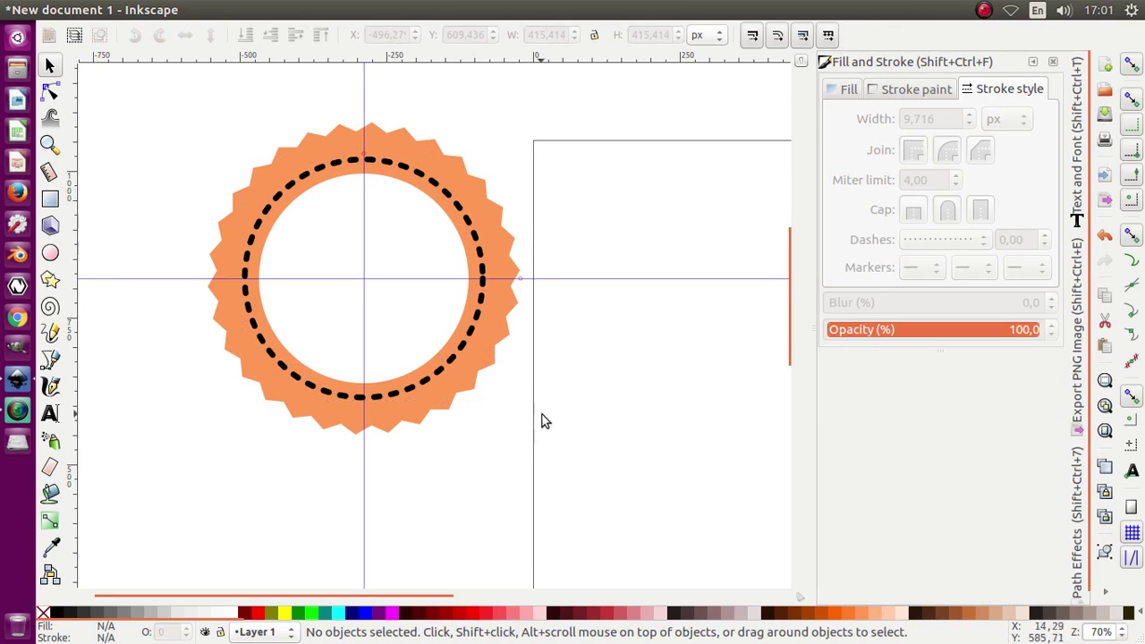
# Group the dashed circle with the orange serrated ring.
pyautogui.moveTo(624, 430)
pyautogui.mouseDown()
pyautogui.moveTo(525, 376)
pyautogui.moveTo(190, 117)
pyautogui.mouseUp()
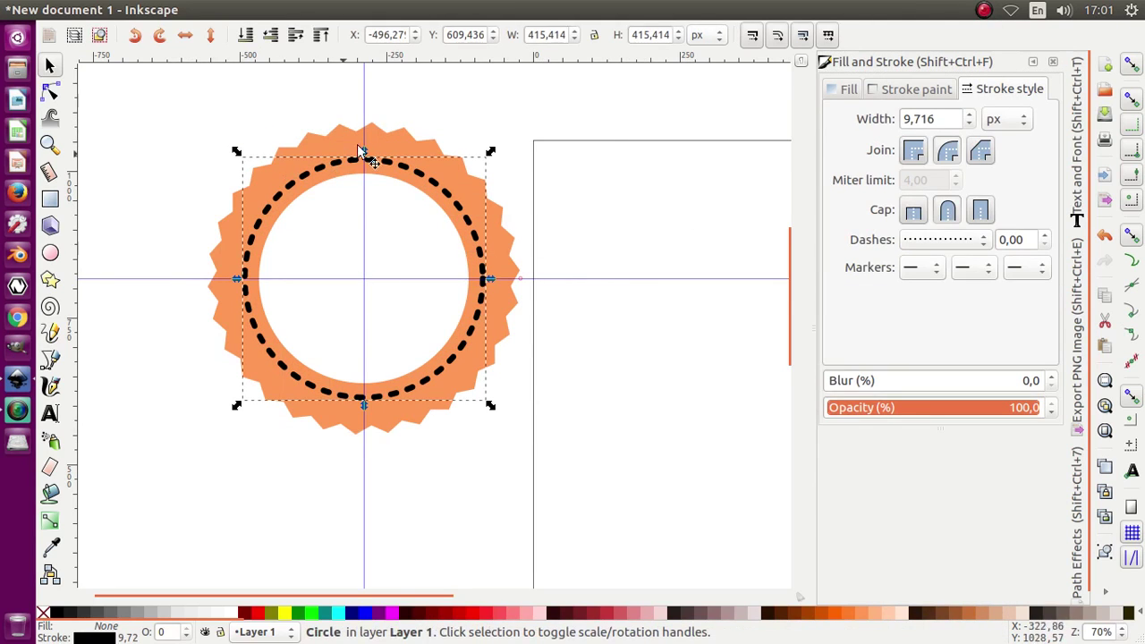
pyautogui.moveTo(154, 84); pyautogui.dragTo(604, 490)
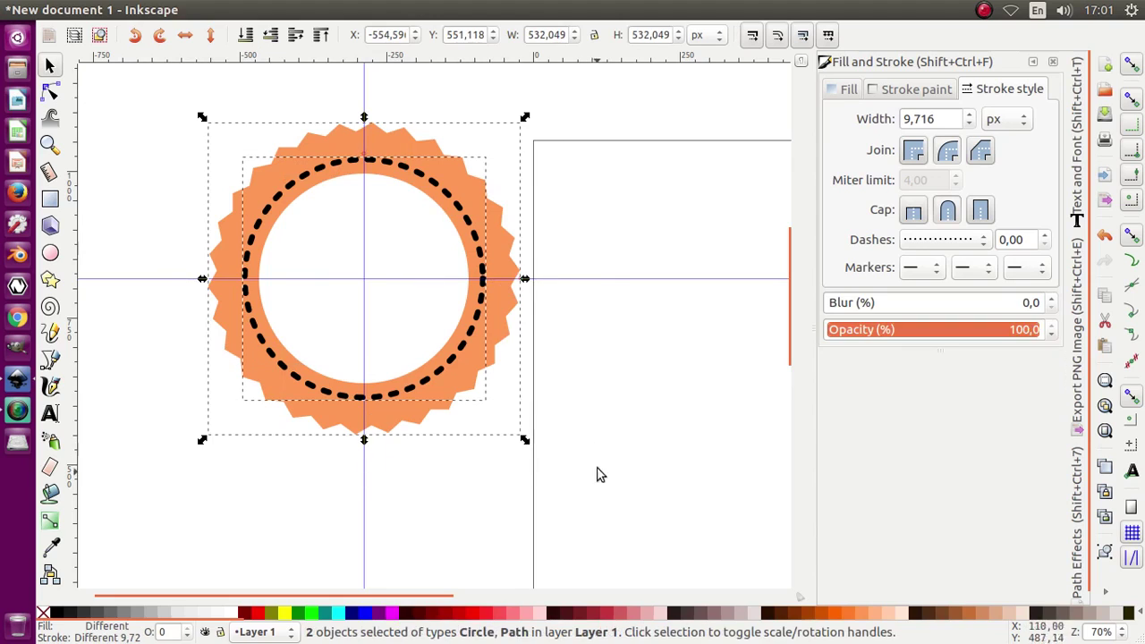
pyautogui.rightClick(499, 261)
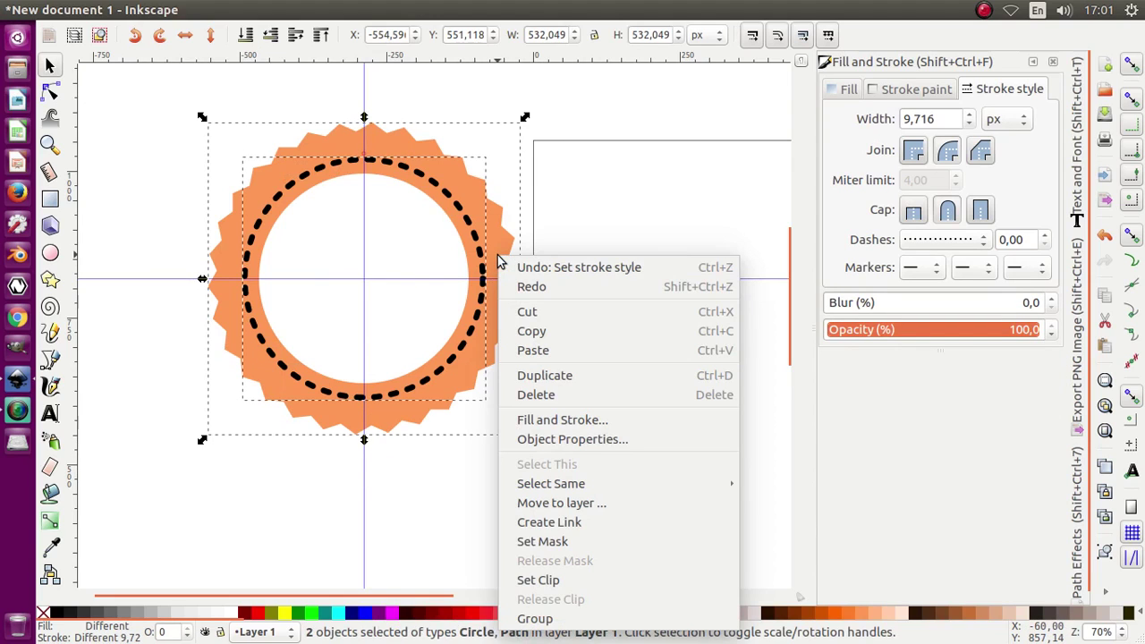
pyautogui.click(616, 618)
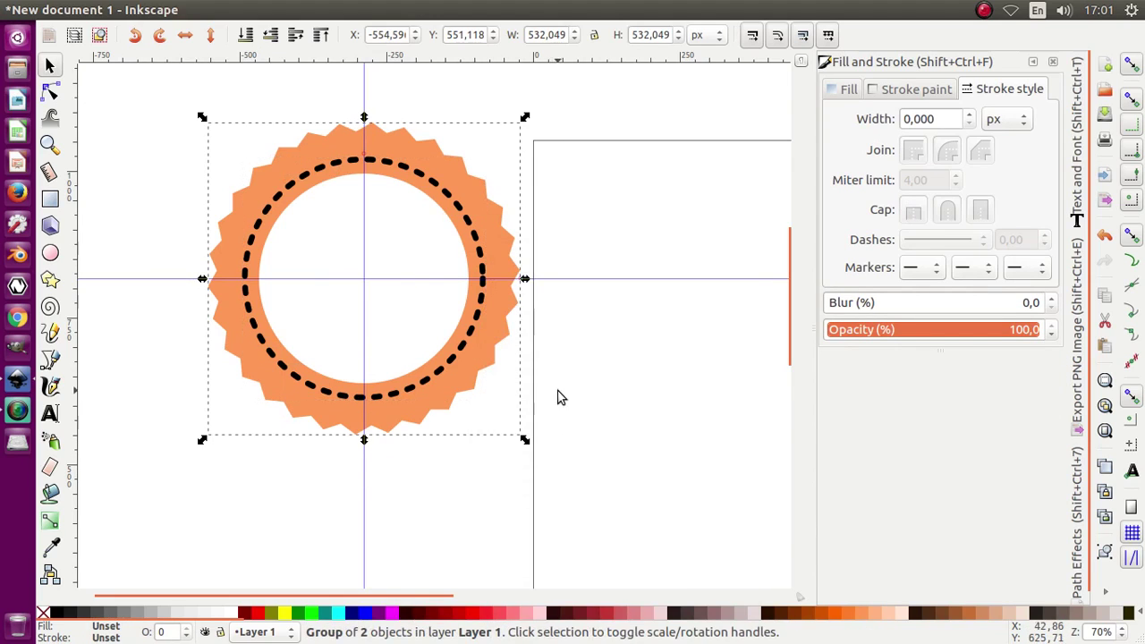
# Draw a rectangle about 300 × 94 px from the guide intersection leftward, then mirror-extend it with a duplicate half into a 600 px wide banner.
pyautogui.click(538, 384)
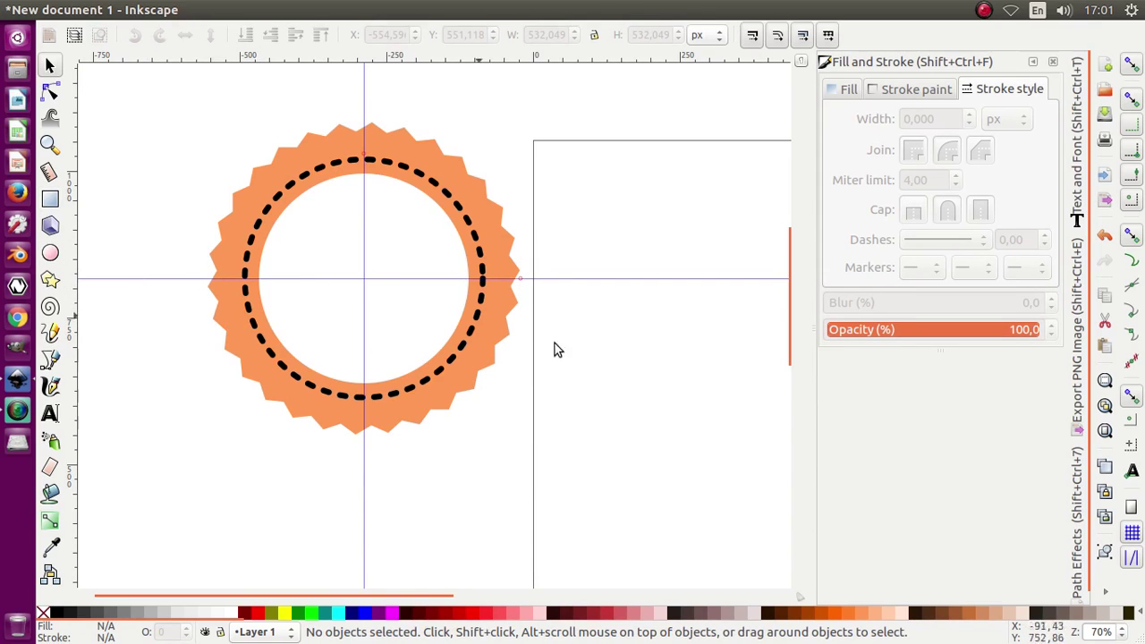
pyautogui.click(49, 201)
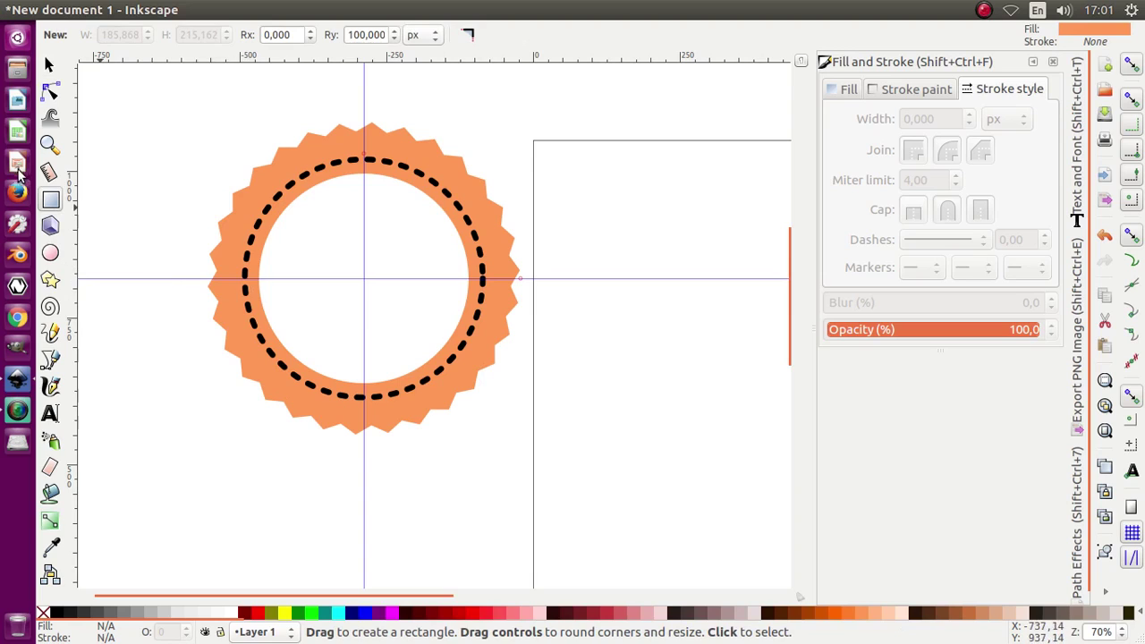
pyautogui.moveTo(364, 278); pyautogui.dragTo(188, 335)
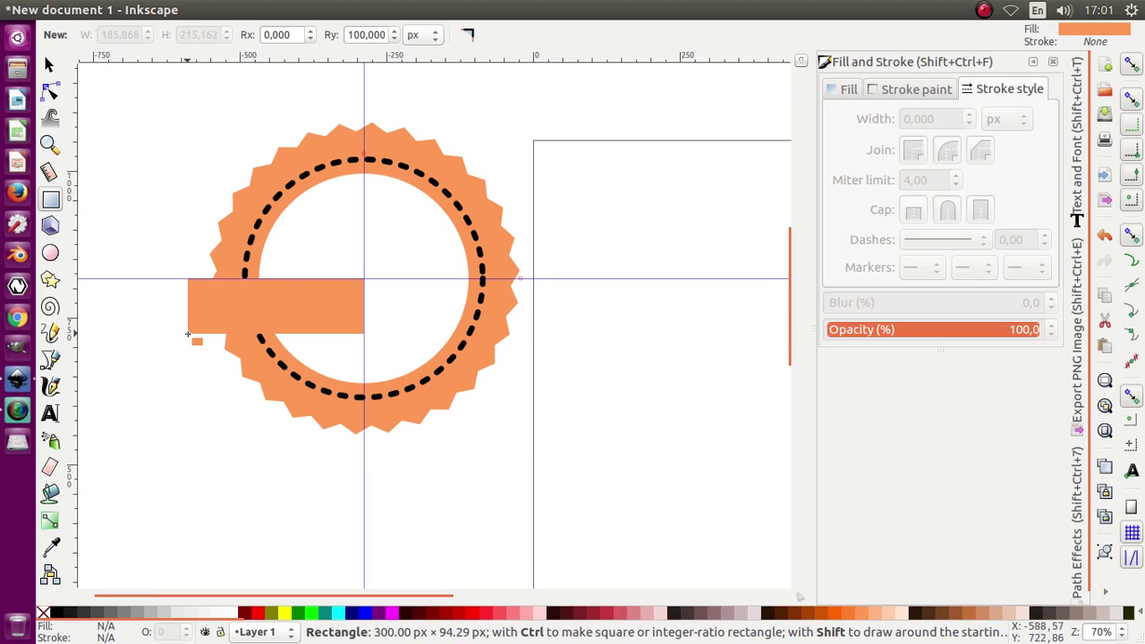
pyautogui.moveTo(188, 335); pyautogui.dragTo(188, 335)
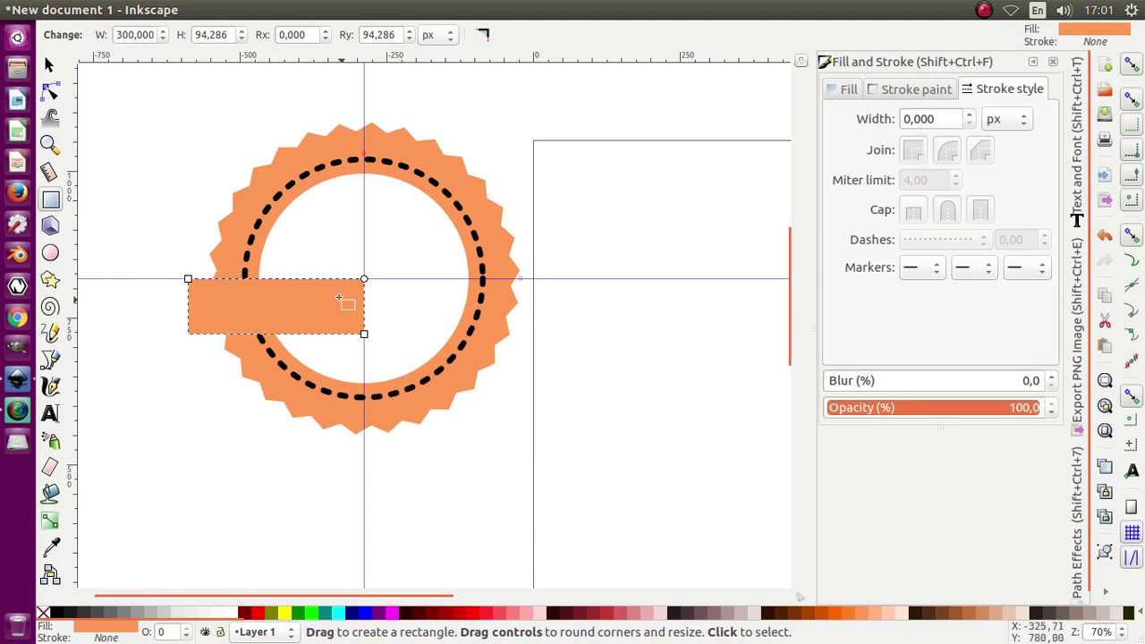
pyautogui.click(49, 65)
pyautogui.moveTo(371, 306); pyautogui.dragTo(543, 341)
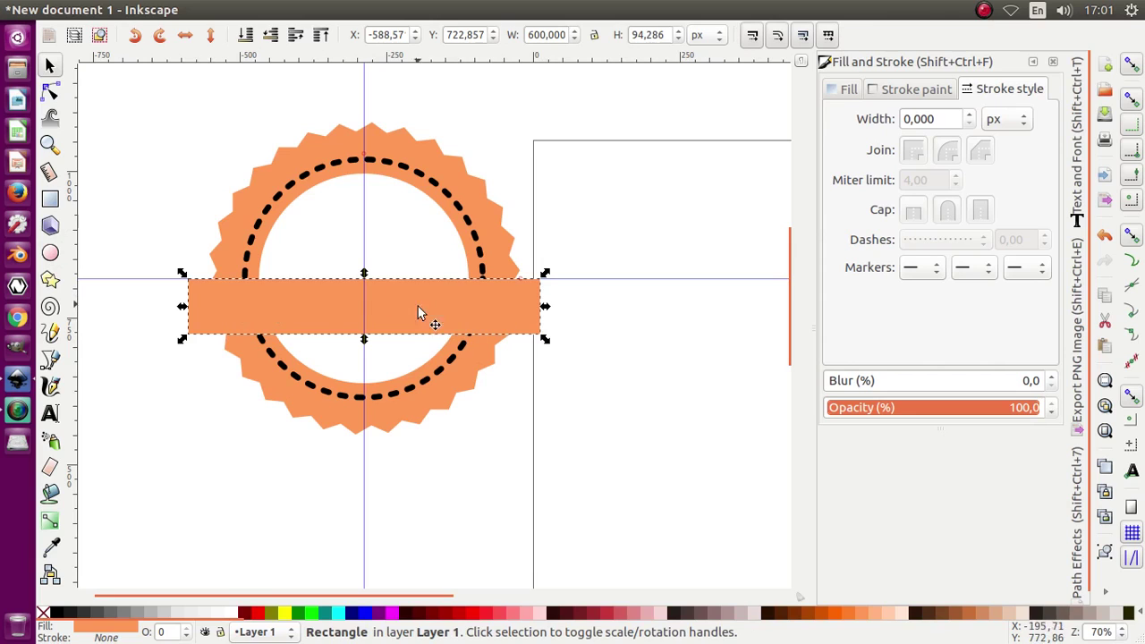
# Convert the banner rectangle to a path and bend its upper and lower edges upward into matching shallow arcs.
pyautogui.scroll(1, 230, 309)
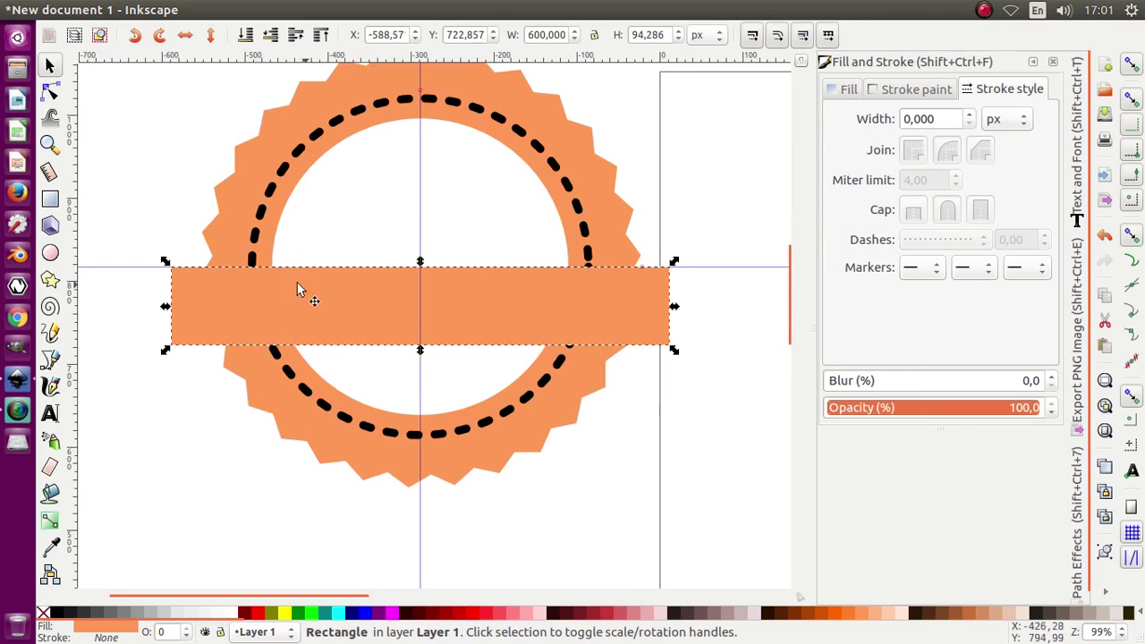
pyautogui.click(51, 94)
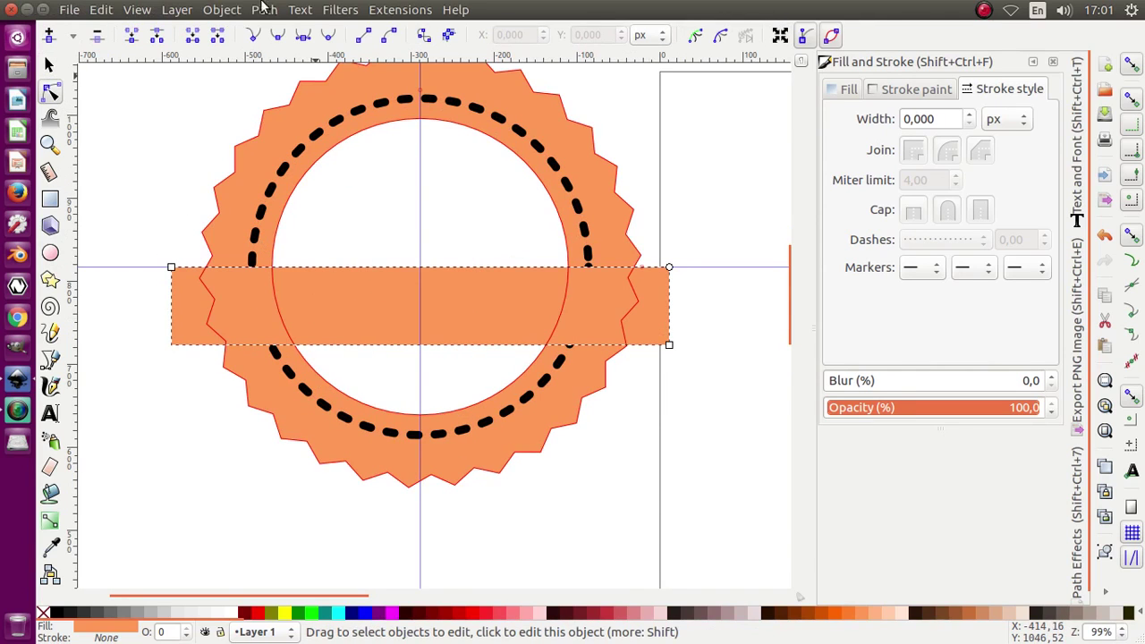
pyautogui.click(233, 11)
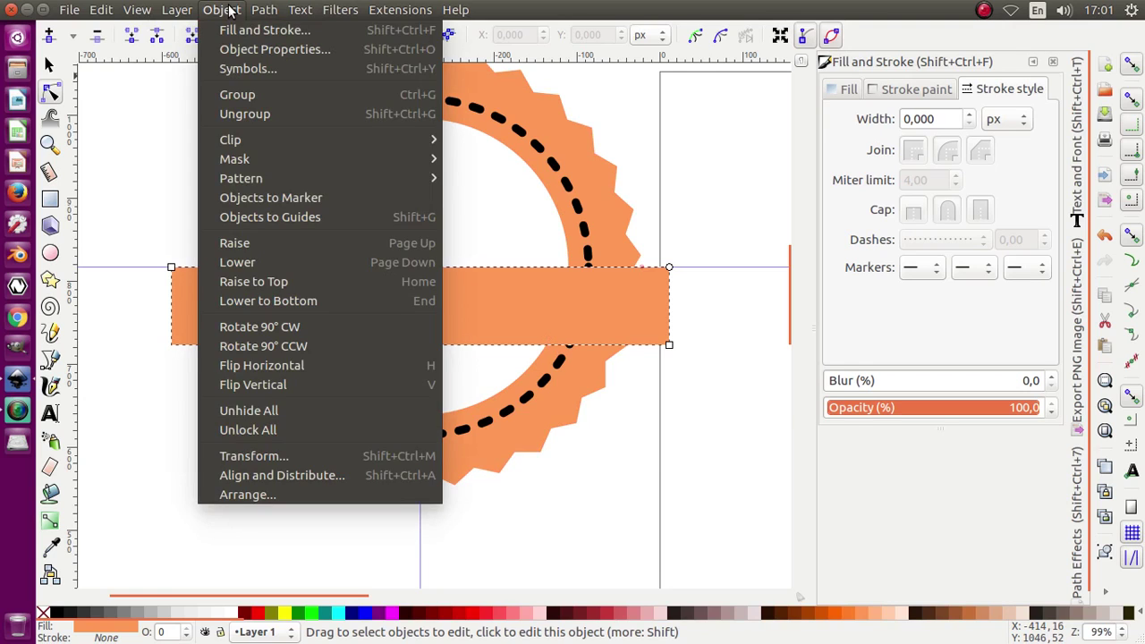
pyautogui.moveTo(261, 10)
pyautogui.click(320, 29)
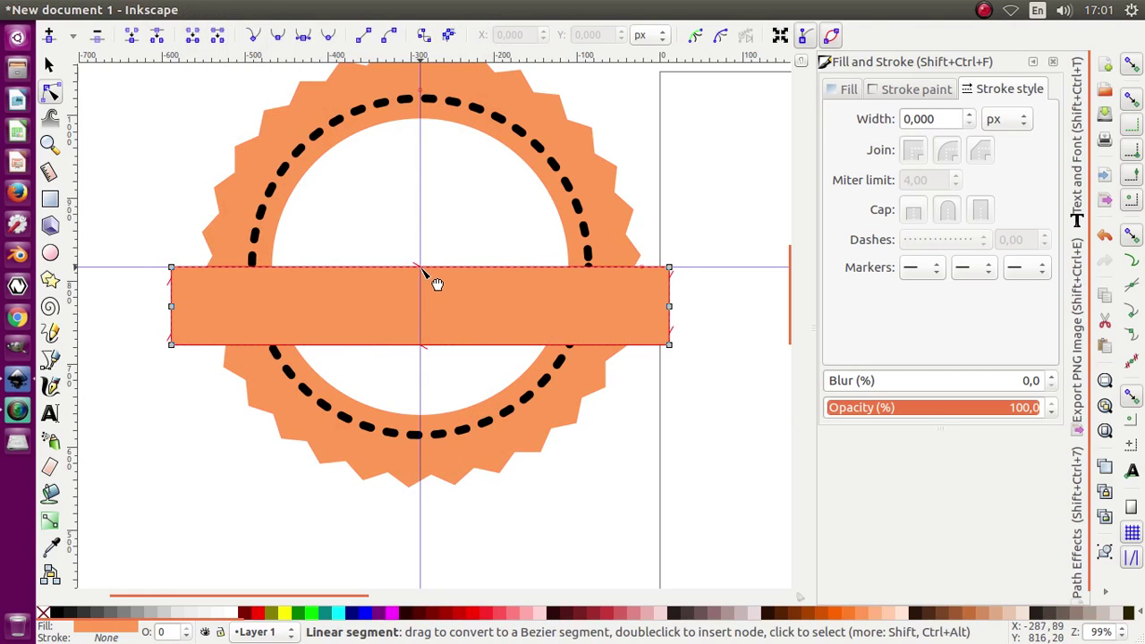
pyautogui.moveTo(424, 272); pyautogui.dragTo(424, 251)
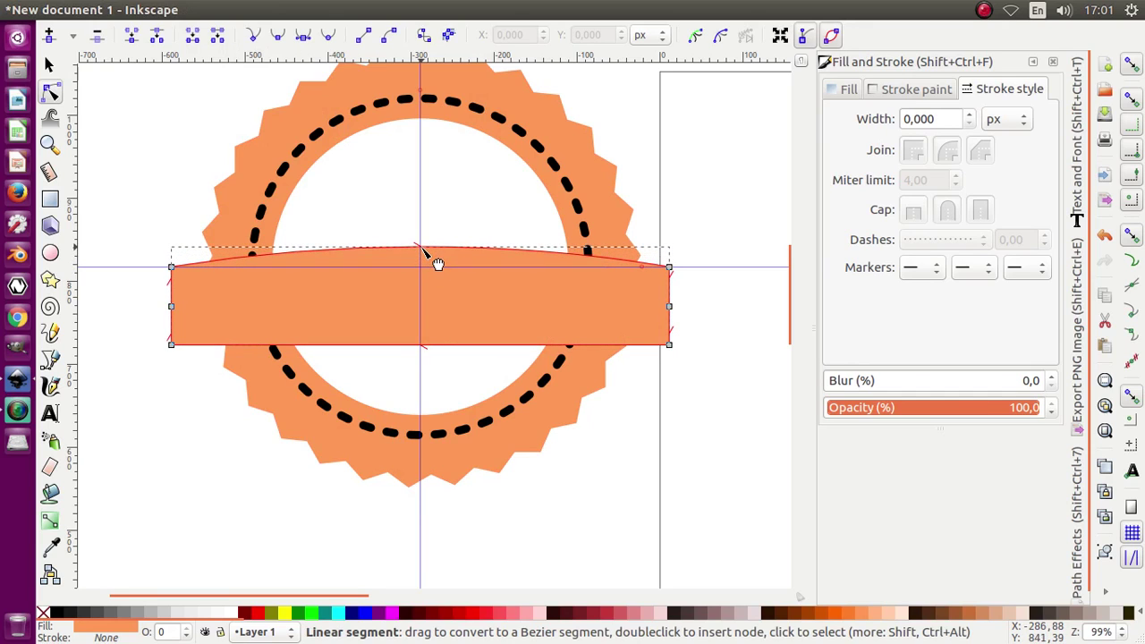
pyautogui.moveTo(424, 350); pyautogui.dragTo(422, 331)
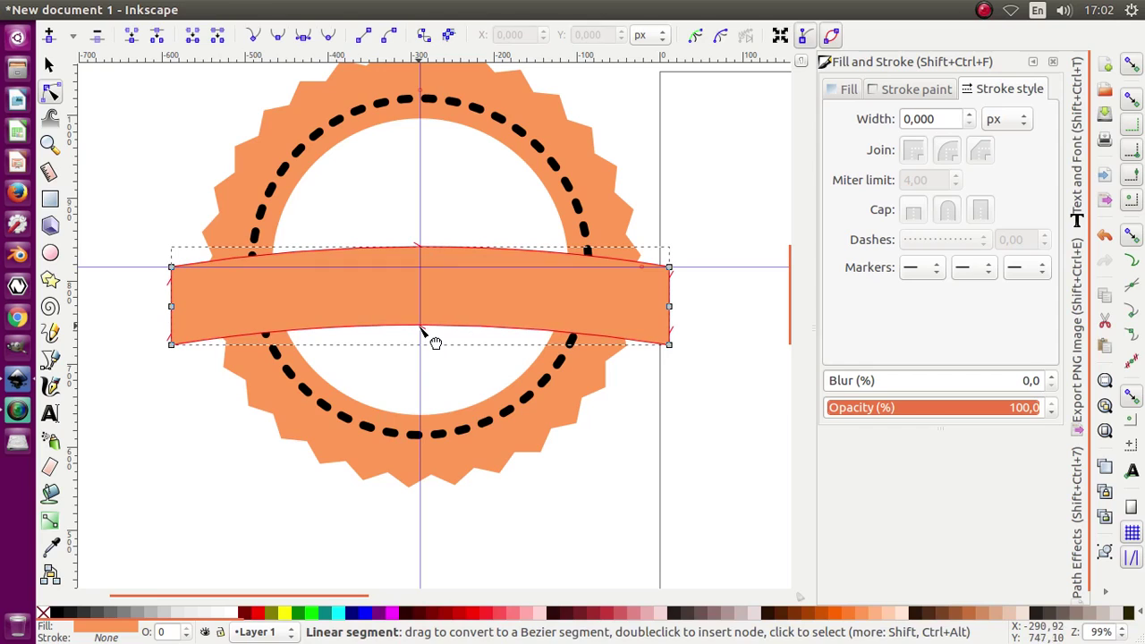
# Fill the curved banner with a dark gray one shade darker than 70% Gray.
pyautogui.click(49, 66)
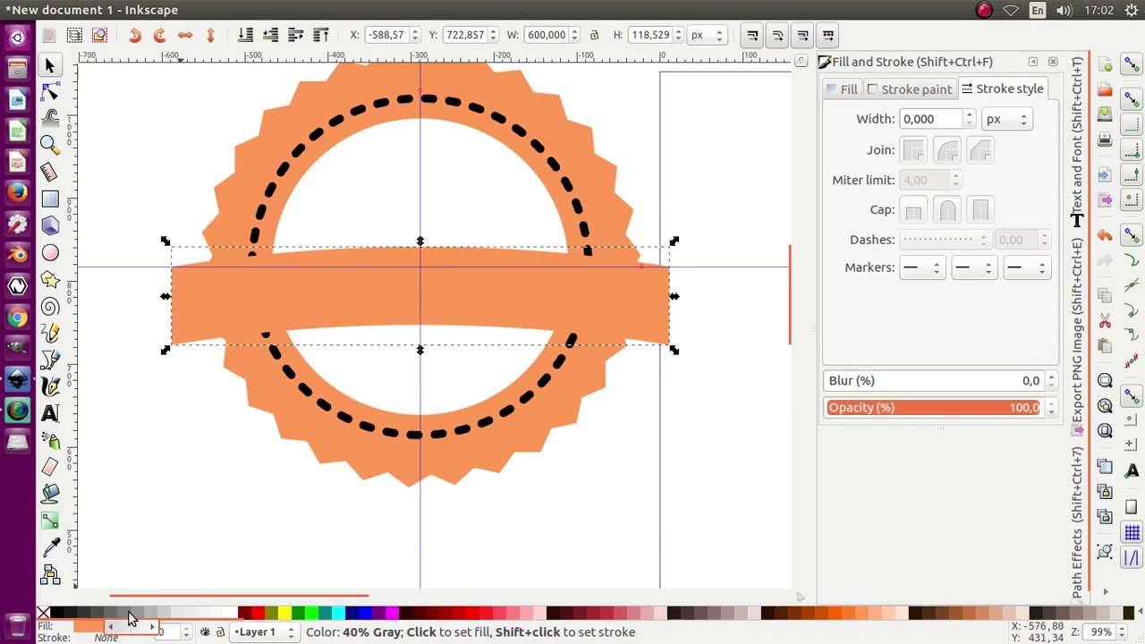
pyautogui.click(99, 614)
pyautogui.click(98, 616)
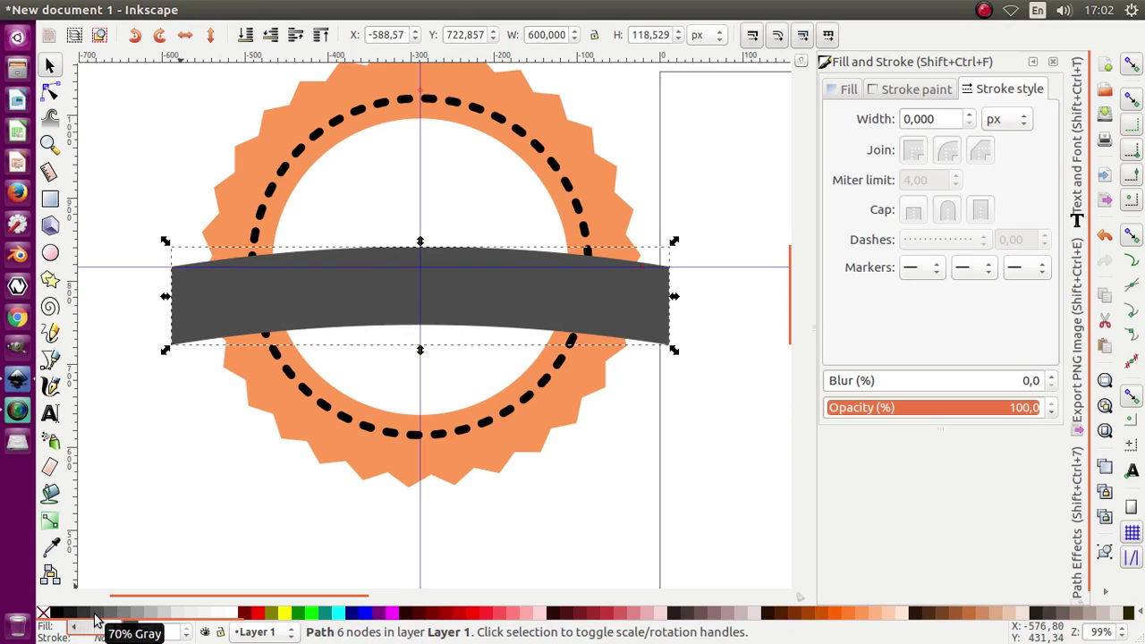
pyautogui.click(87, 614)
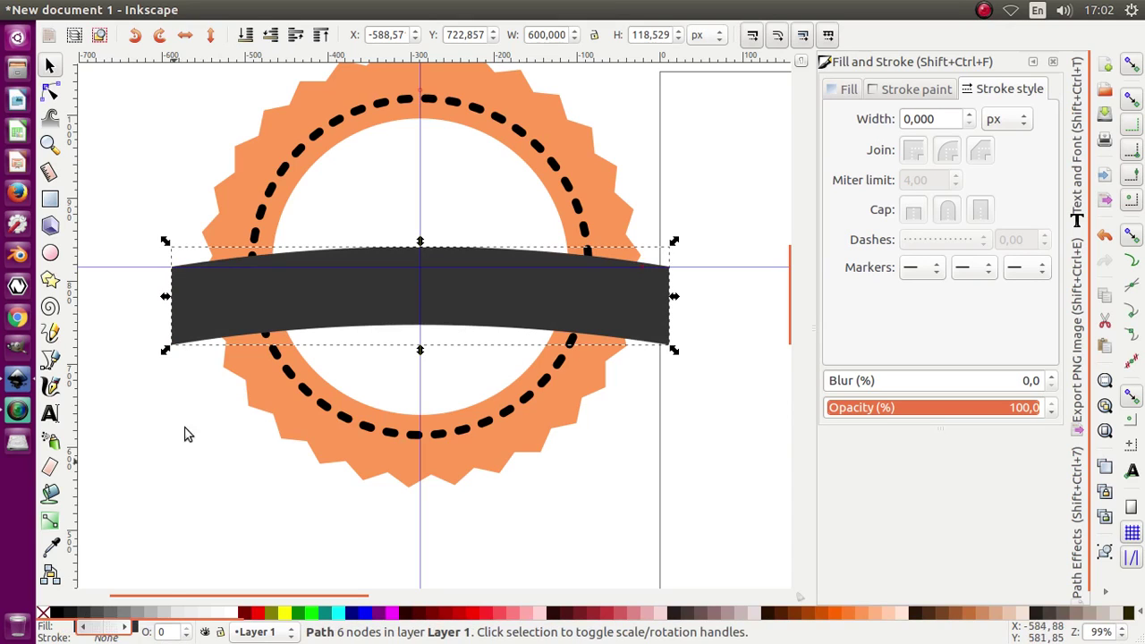
# Duplicate the dark banner, place the copy behind it toward the lower left, and fill the copy with 30% Gray.
pyautogui.rightClick(226, 301)
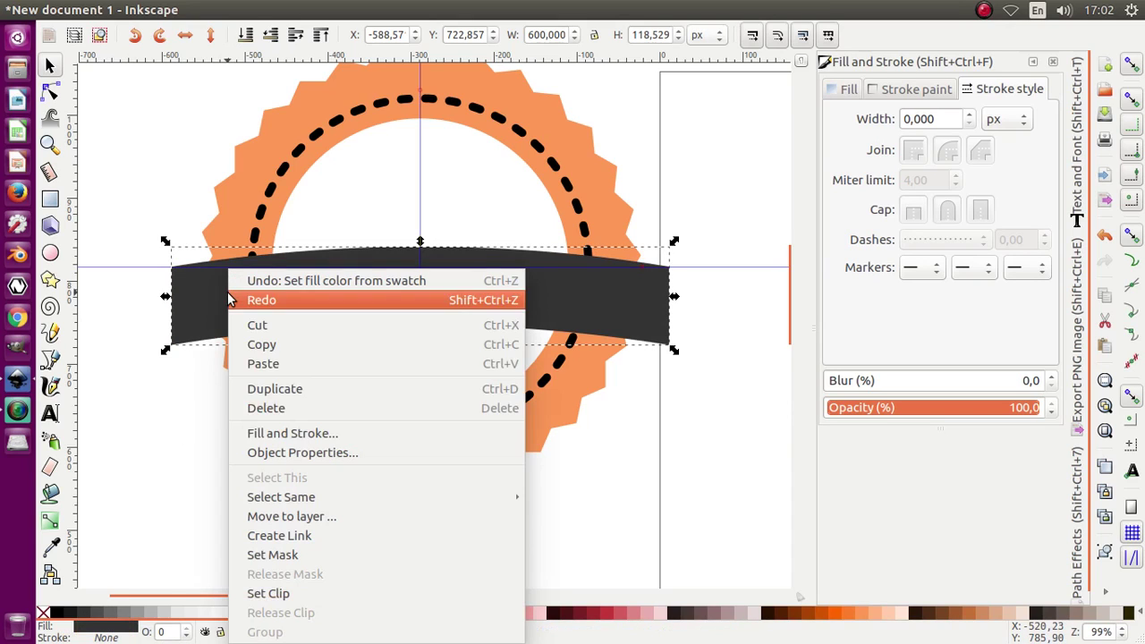
pyautogui.click(296, 391)
pyautogui.moveTo(294, 308); pyautogui.dragTo(215, 351)
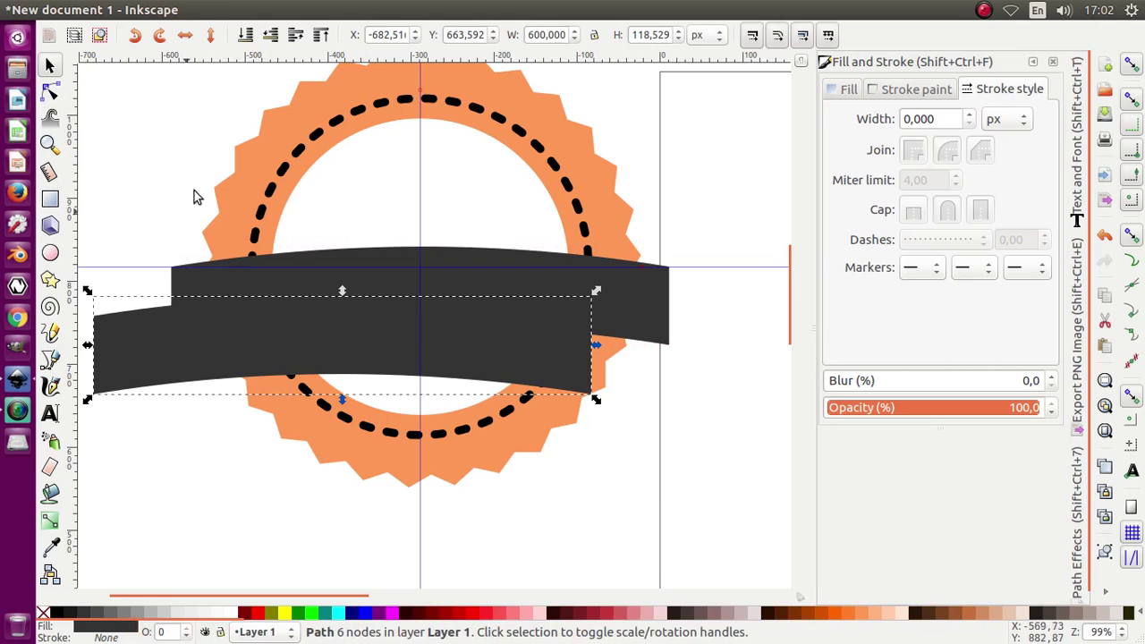
pyautogui.click(273, 43)
pyautogui.click(158, 614)
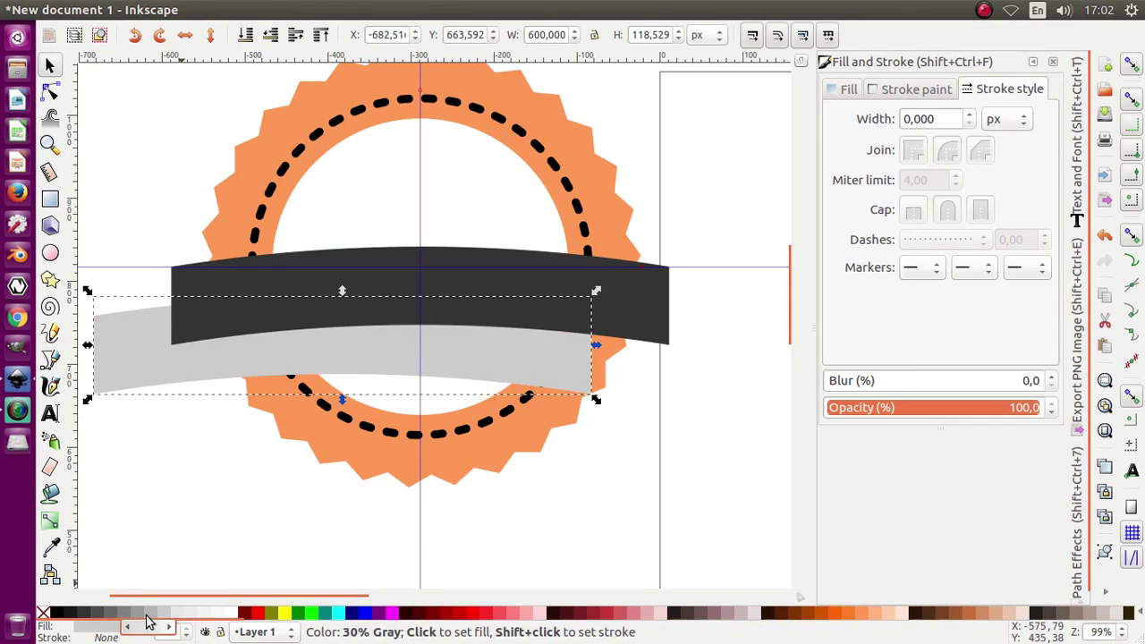
pyautogui.click(146, 615)
# Rotate the light gray banner slightly counterclockwise and move it to about X -698 px, Y 678 px as a ribbon tail.
pyautogui.hscroll(-3, 228, 382)
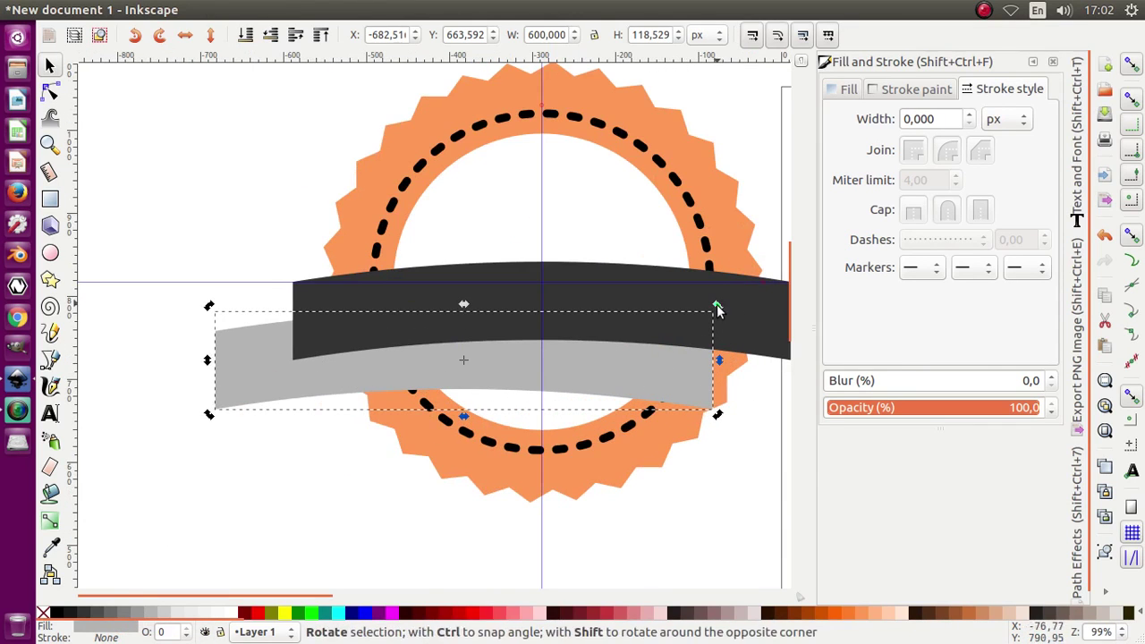
pyautogui.moveTo(717, 309); pyautogui.dragTo(711, 292)
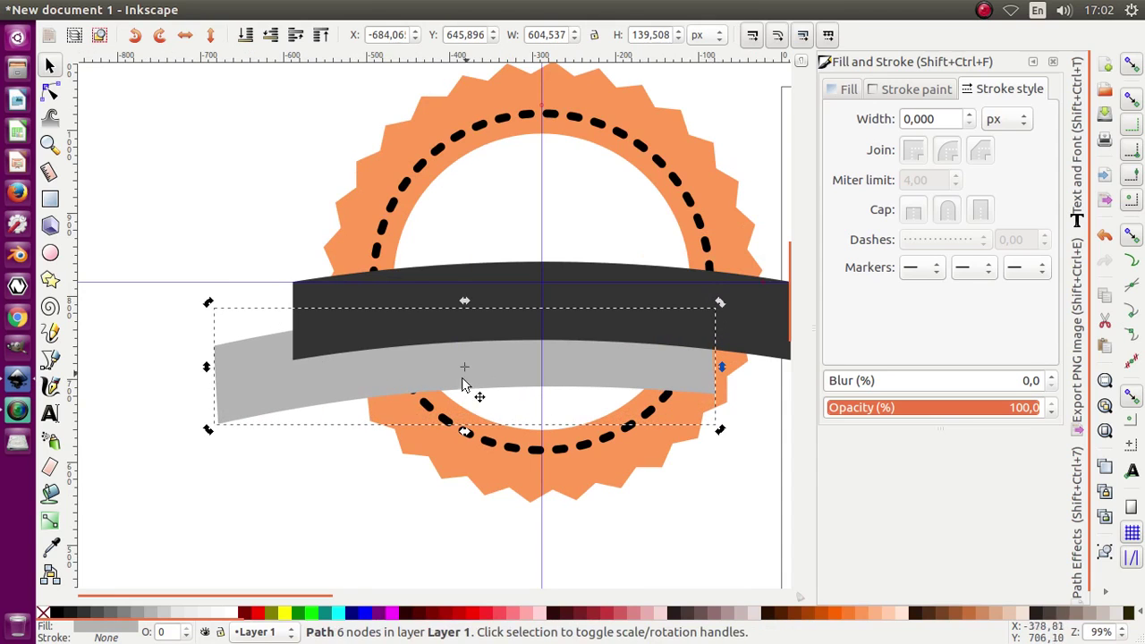
pyautogui.scroll(1, 302, 360)
pyautogui.moveTo(321, 379); pyautogui.dragTo(301, 355)
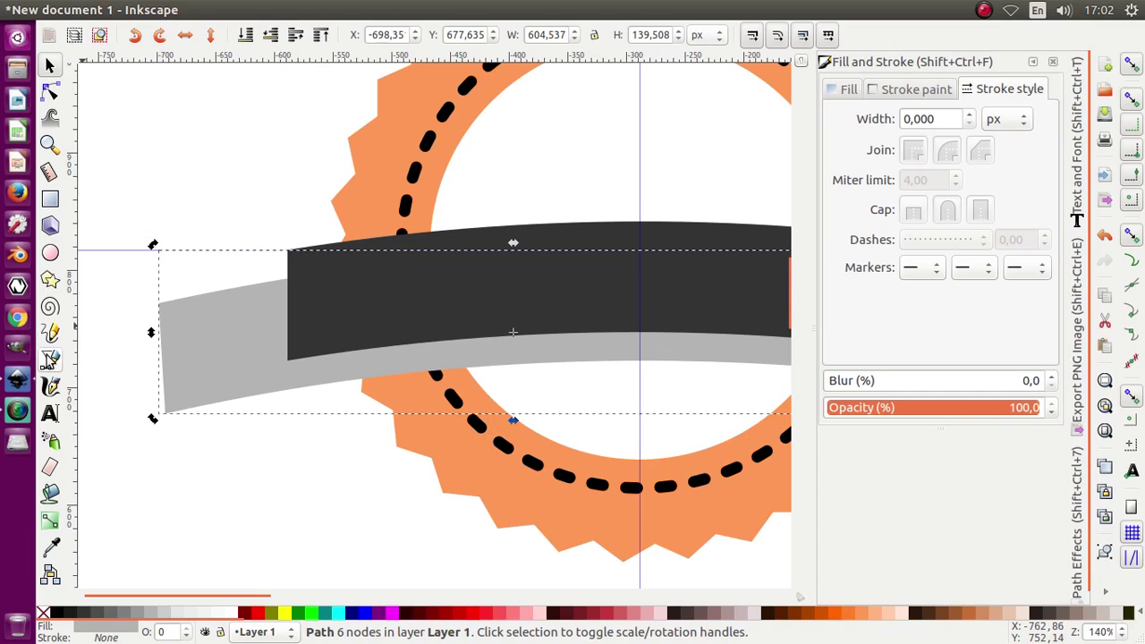
# Draw a closed straight-sided outline from the dark banner's left edge around the part of the light gray banner to cut away.
pyautogui.click(50, 359)
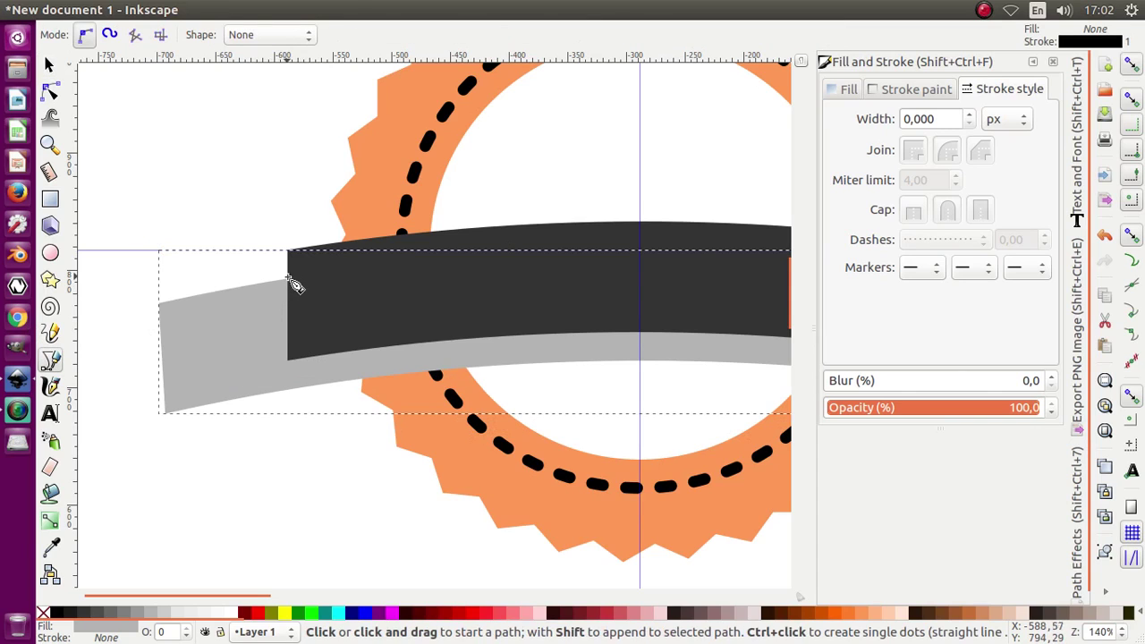
pyautogui.click(287, 361)
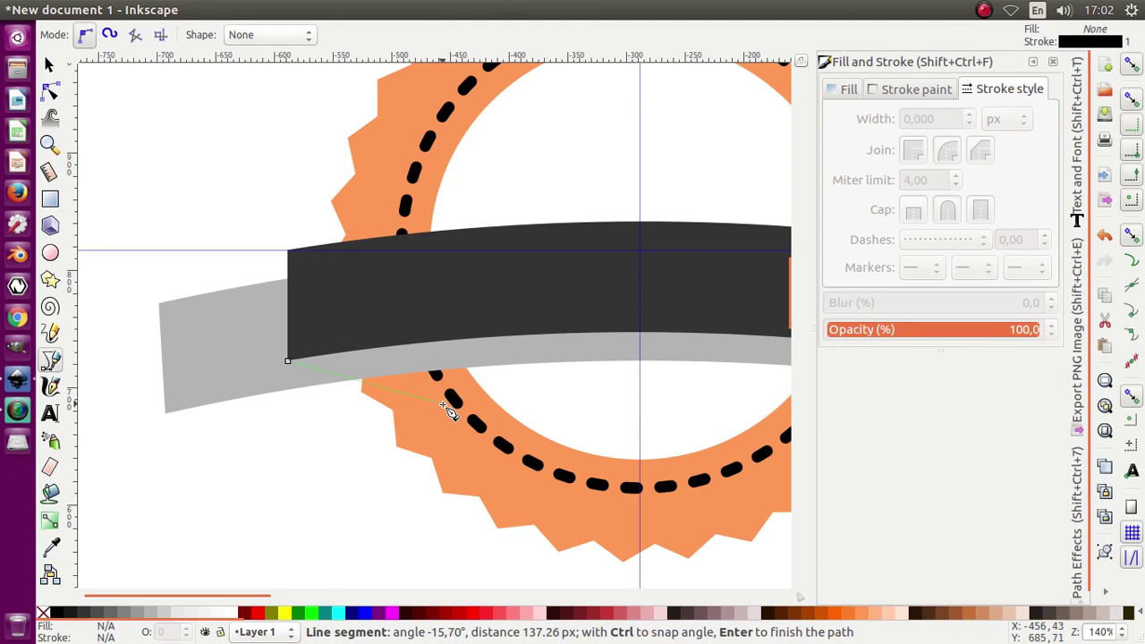
pyautogui.keyDown('ctrl'); pyautogui.scroll(-2, 370, 421); pyautogui.keyUp('ctrl')
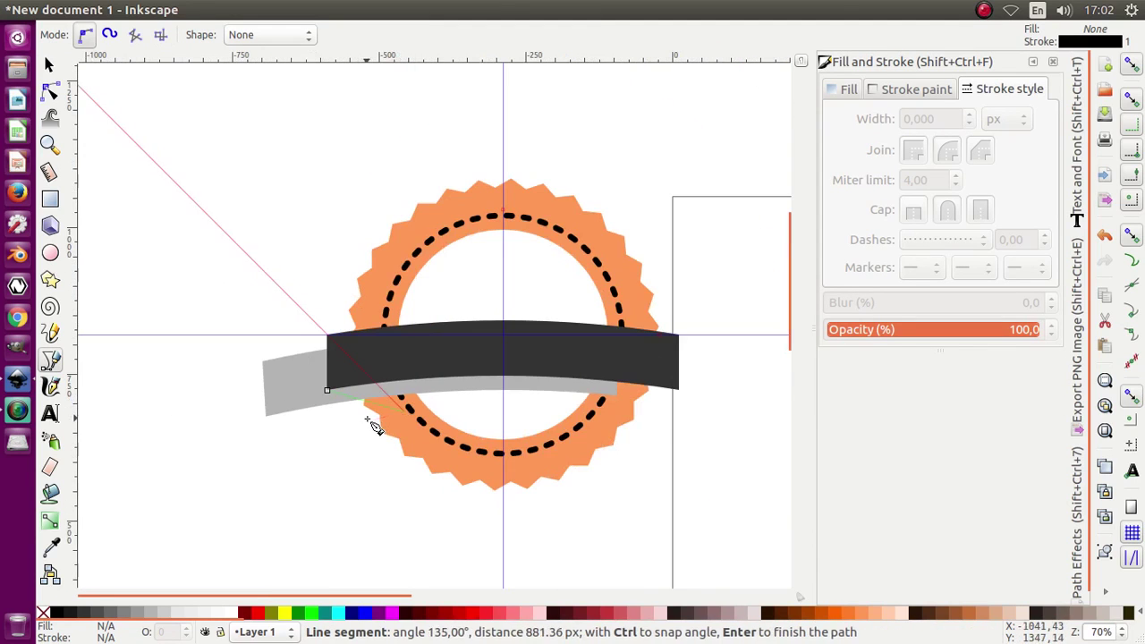
pyautogui.click(707, 427)
pyautogui.click(704, 224)
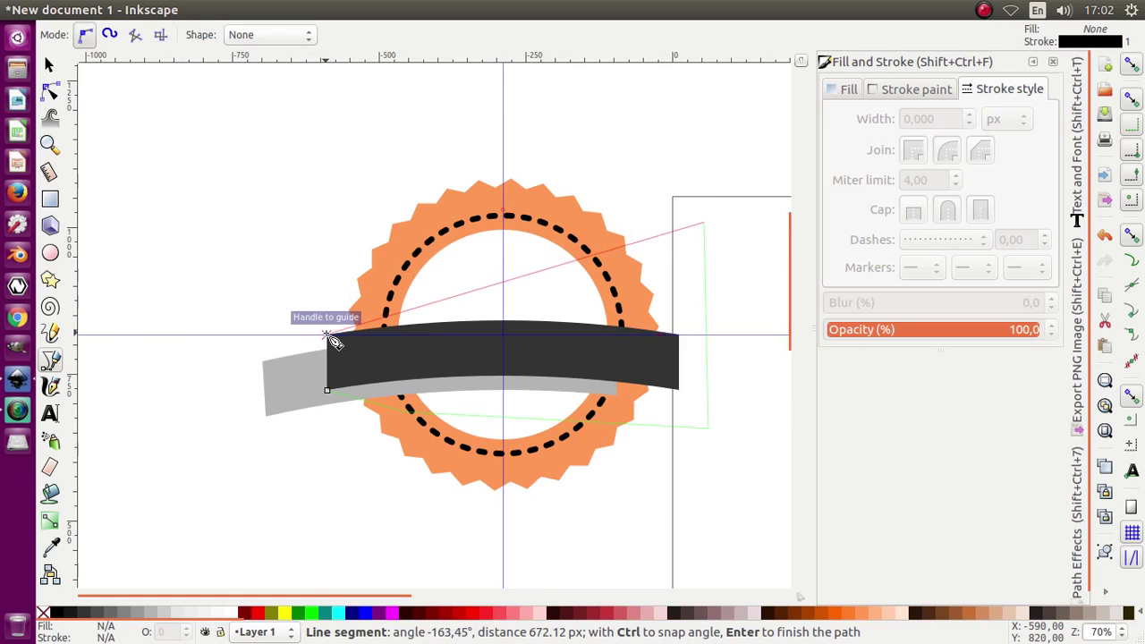
pyautogui.keyDown('ctrl'); pyautogui.scroll(4, 331, 340); pyautogui.keyUp('ctrl')
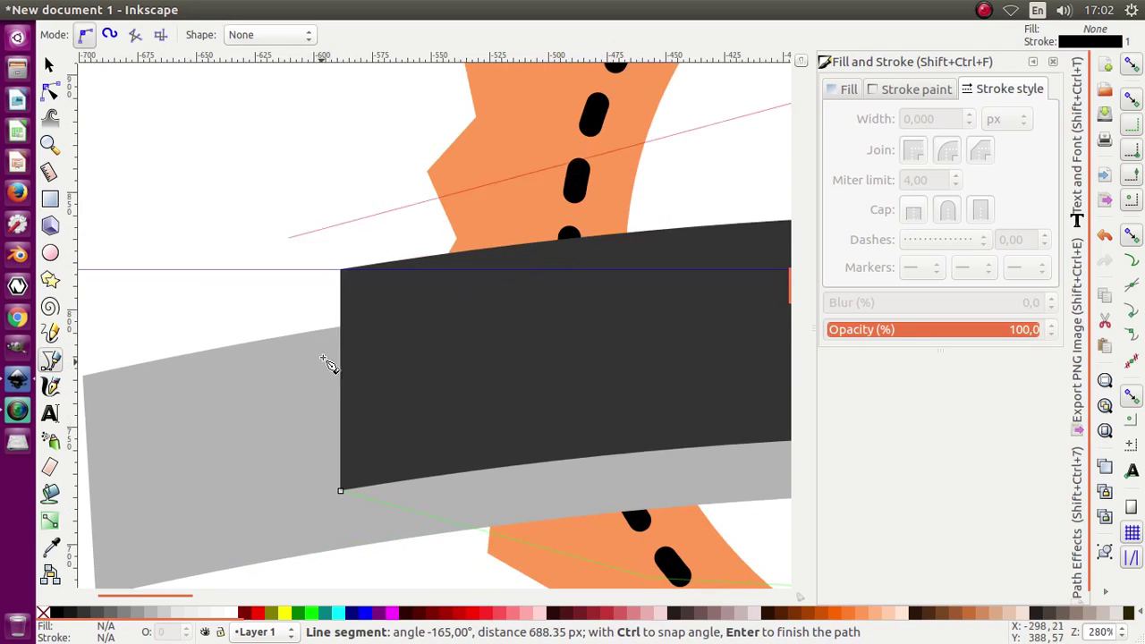
pyautogui.click(342, 272)
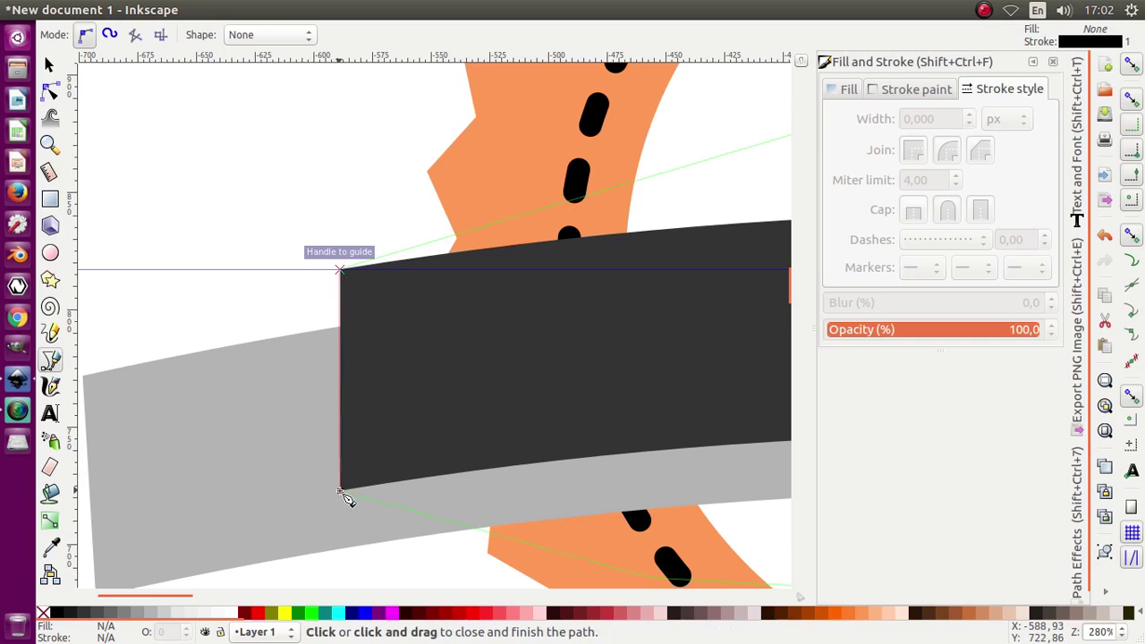
pyautogui.click(341, 491)
# Subtract the drawn outline from the light gray banner with Difference, leaving only the left tail.
pyautogui.keyDown('ctrl'); pyautogui.scroll(-2, 340, 459); pyautogui.keyUp('ctrl')
pyautogui.click(50, 66)
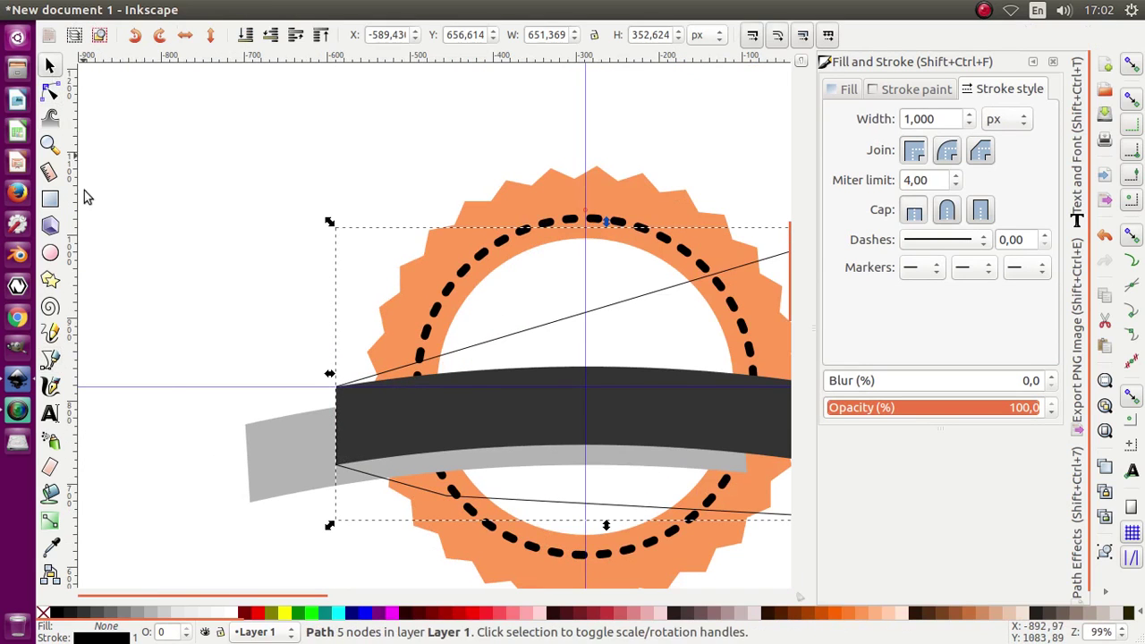
pyautogui.keyDown('shift'); pyautogui.click(266, 462); pyautogui.keyUp('shift')
pyautogui.keyDown('ctrl'); pyautogui.scroll(-1, 232, 438); pyautogui.keyUp('ctrl')
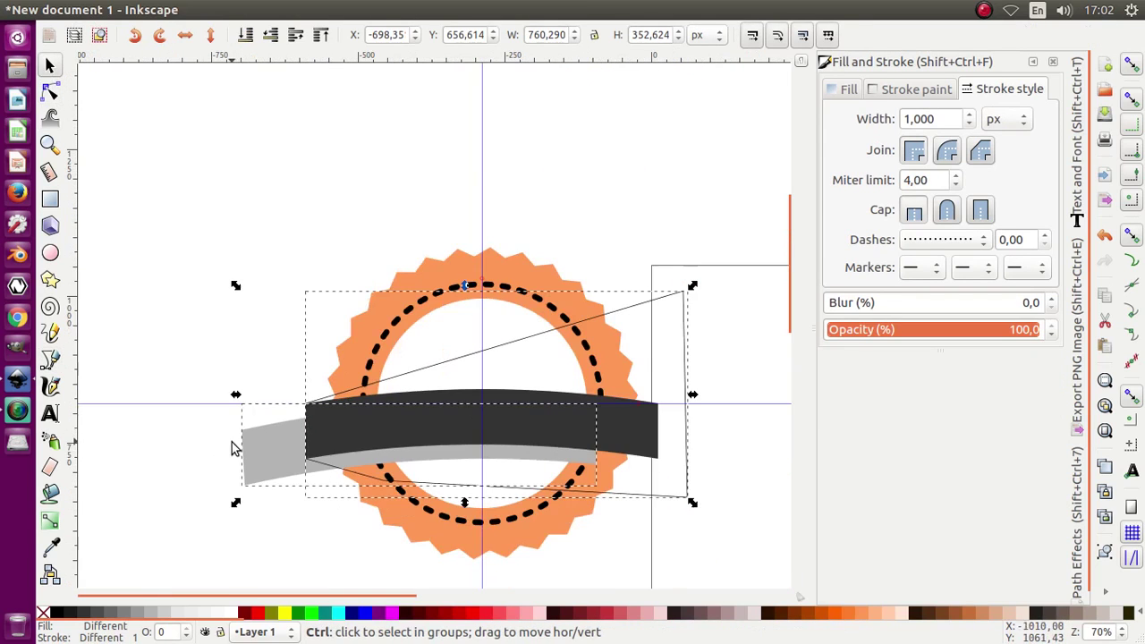
pyautogui.keyDown('ctrl'); pyautogui.scroll(1, 289, 460); pyautogui.keyUp('ctrl')
pyautogui.click(264, 10)
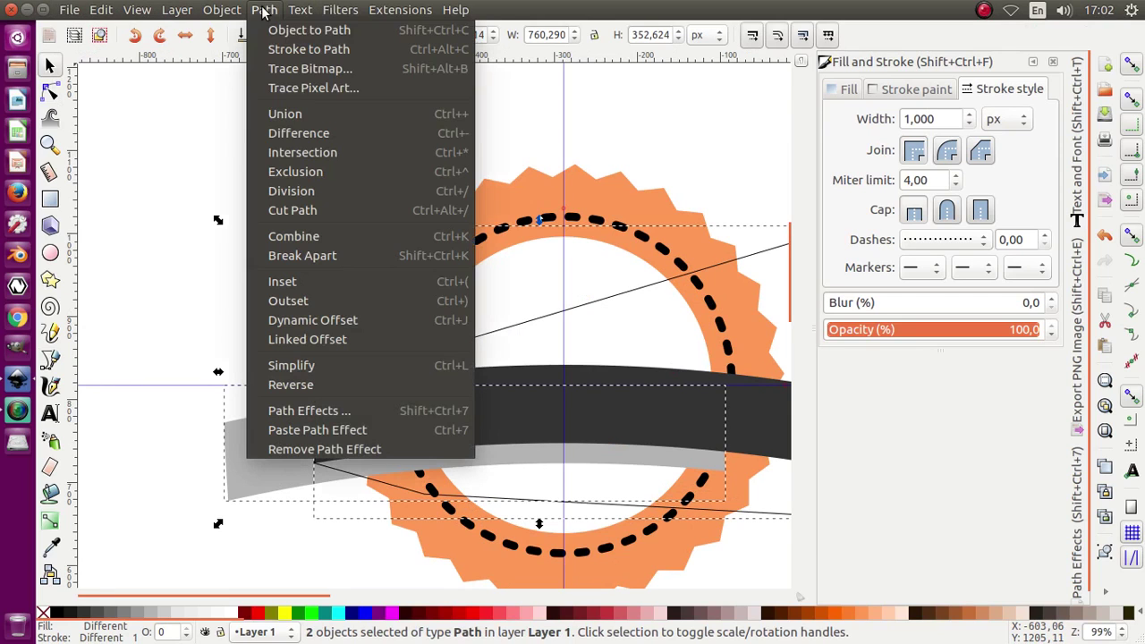
pyautogui.click(298, 135)
# Duplicate the left ribbon tail, flip the copy horizontally and move it to the banner's right end at about X -47 px.
pyautogui.keyDown('ctrl'); pyautogui.scroll(-1, 255, 338); pyautogui.keyUp('ctrl')
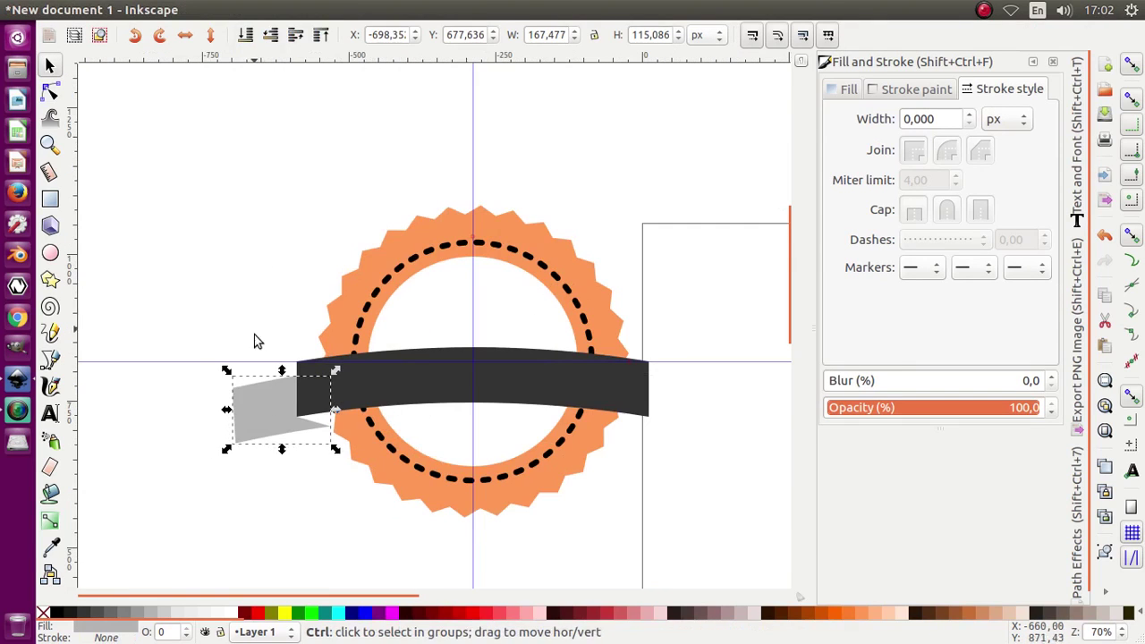
pyautogui.keyDown('ctrl'); pyautogui.scroll(1, 275, 438); pyautogui.keyUp('ctrl')
pyautogui.keyDown('ctrl'); pyautogui.scroll(1, 273, 442); pyautogui.keyUp('ctrl')
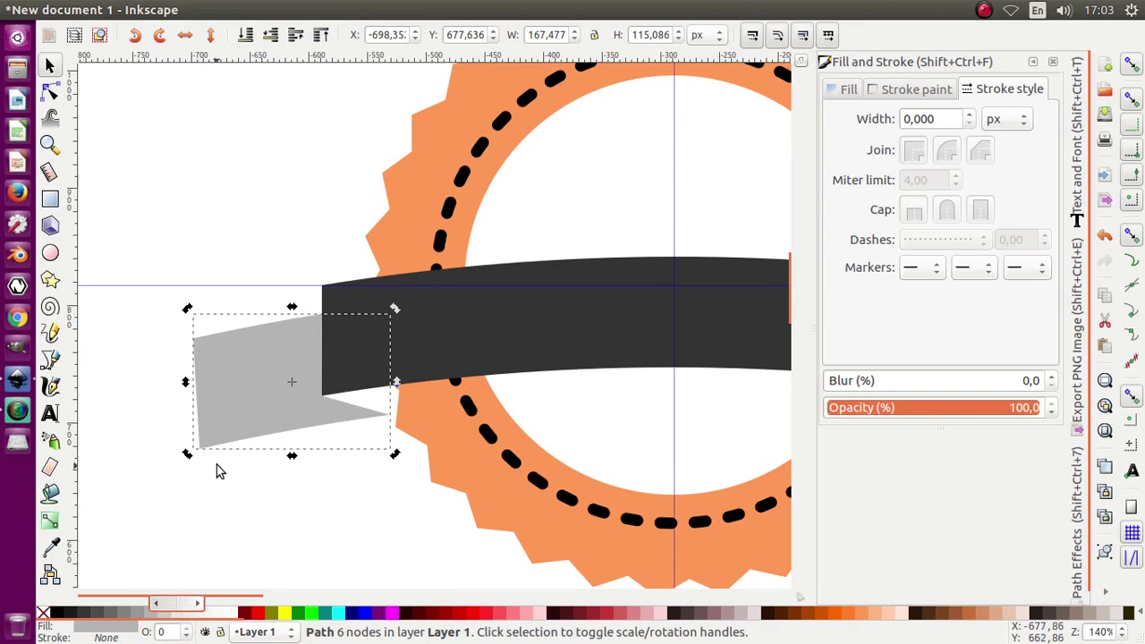
pyautogui.keyDown('ctrl'); pyautogui.scroll(-1, 187, 458); pyautogui.keyUp('ctrl')
pyautogui.rightClick(213, 418)
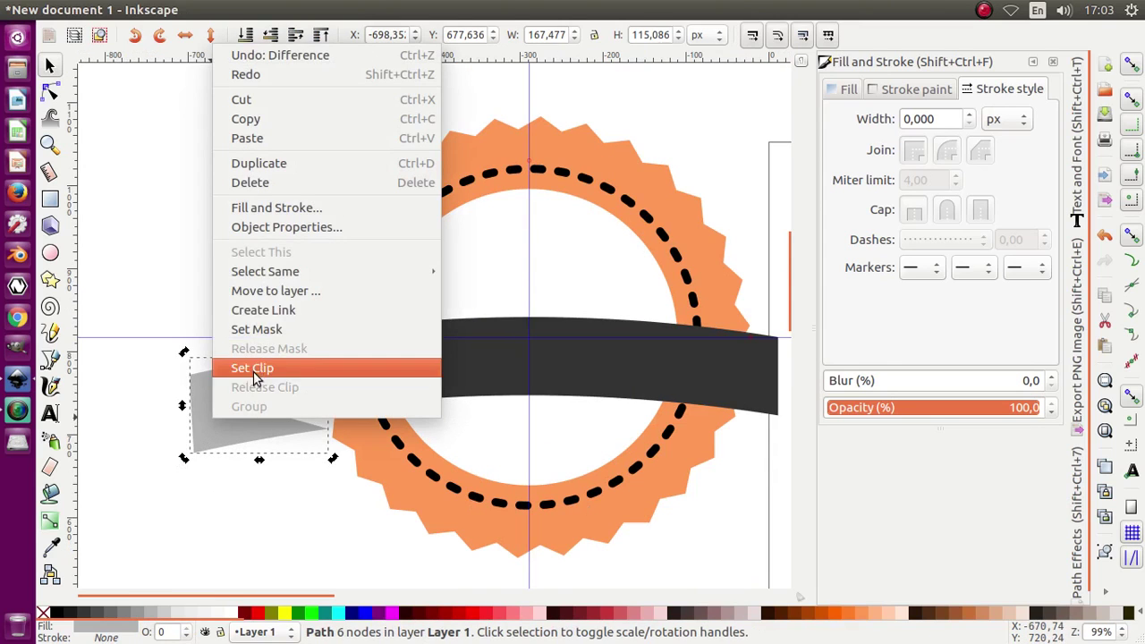
pyautogui.click(268, 163)
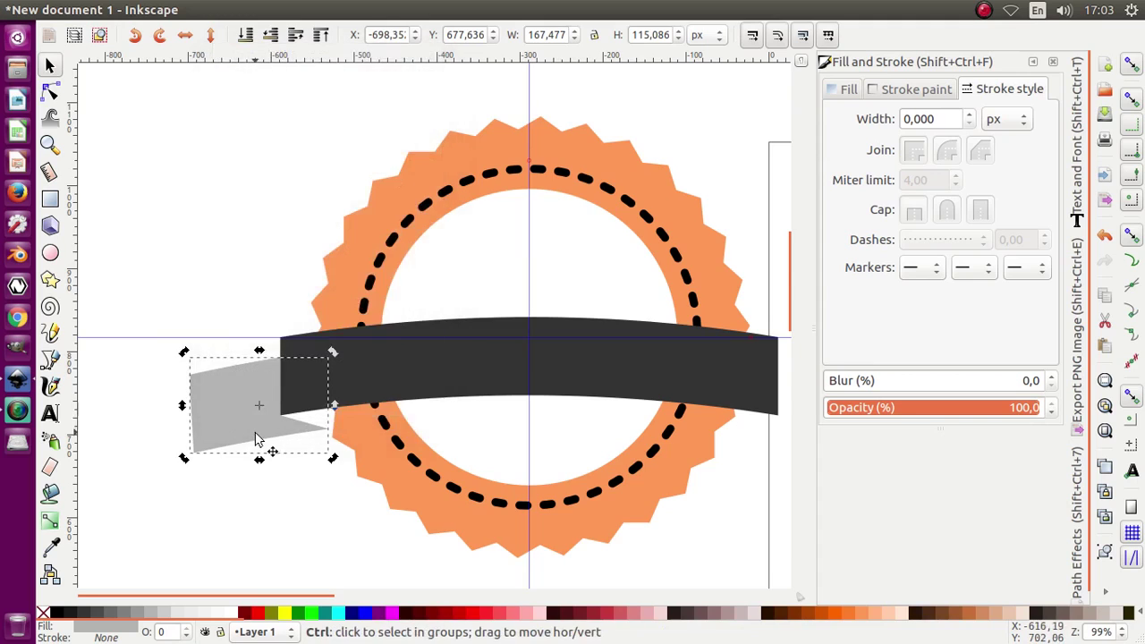
pyautogui.keyDown('ctrl'); pyautogui.scroll(1, 223, 420); pyautogui.keyUp('ctrl')
pyautogui.moveTo(158, 395); pyautogui.dragTo(362, 438)
pyautogui.keyDown('ctrl'); pyautogui.scroll(-1, 222, 416); pyautogui.keyUp('ctrl')
pyautogui.keyDown('ctrl'); pyautogui.scroll(-1, 225, 418); pyautogui.keyUp('ctrl')
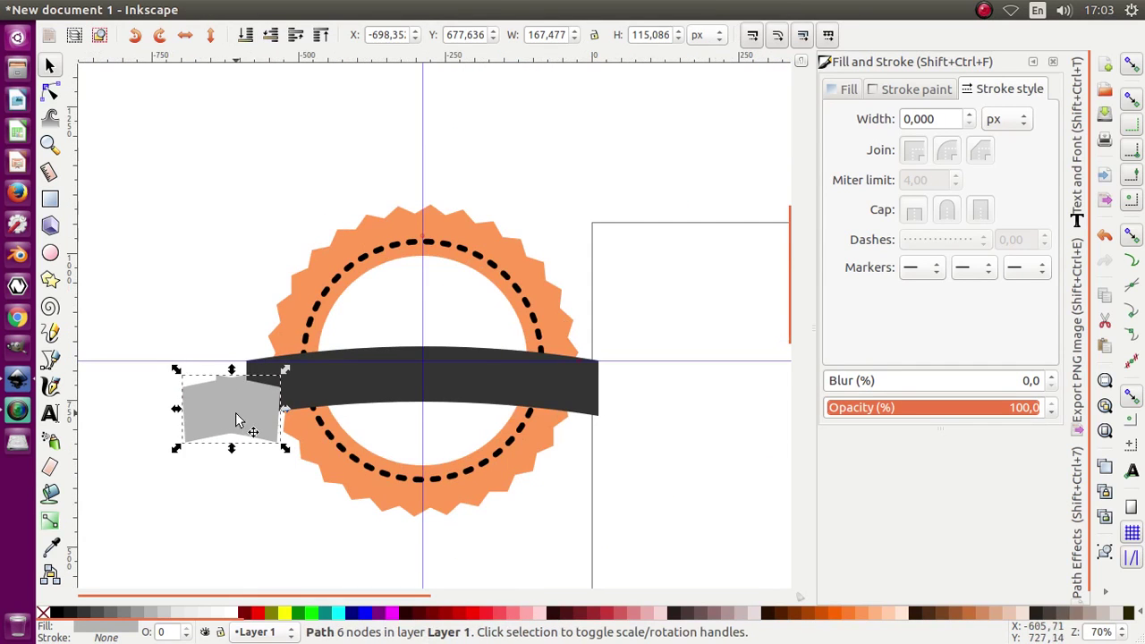
pyautogui.moveTo(237, 420); pyautogui.dragTo(625, 446)
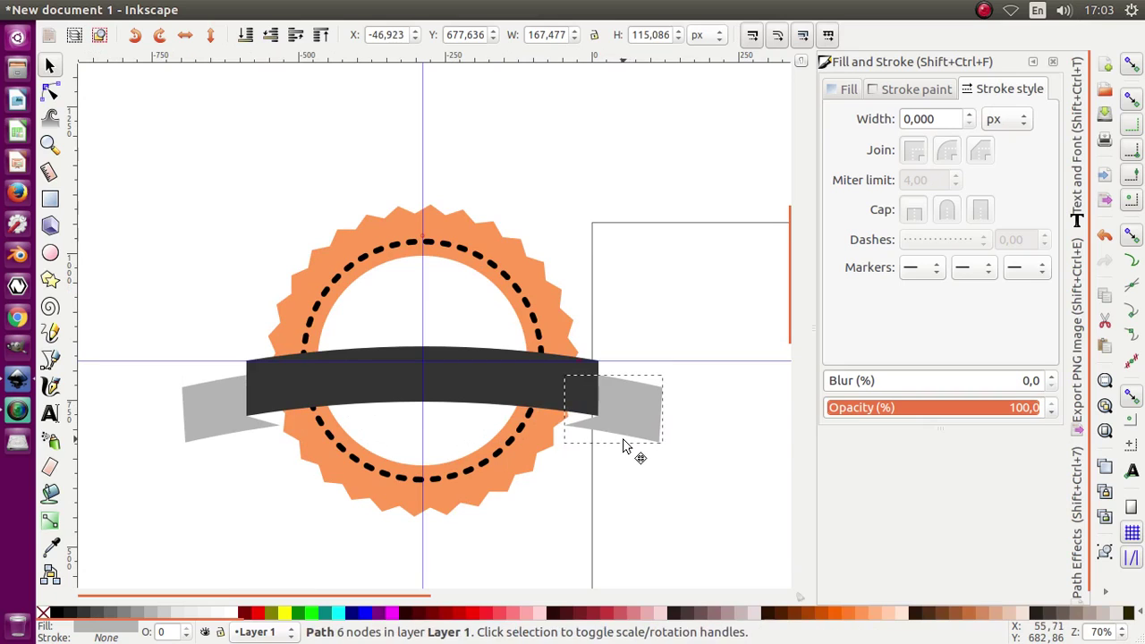
# Merge the curved dark banner and both light gray ribbon tails into a single path with Union.
pyautogui.keyDown('shift'); pyautogui.click(463, 386); pyautogui.keyUp('shift')
pyautogui.keyDown('shift'); pyautogui.click(216, 428); pyautogui.keyUp('shift')
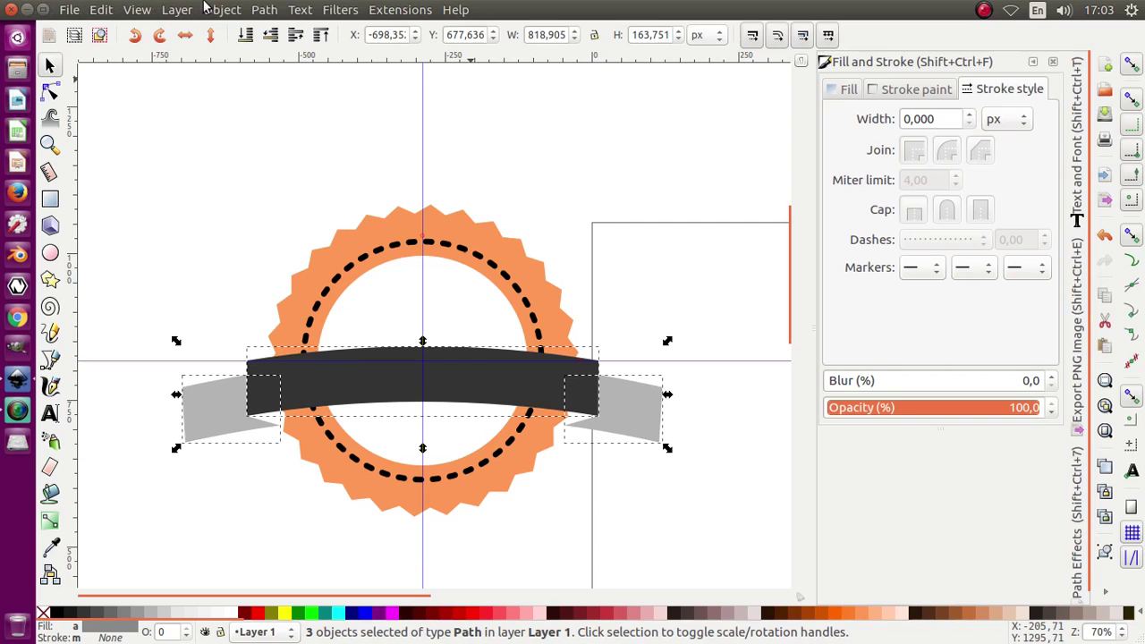
pyautogui.click(264, 9)
pyautogui.click(284, 113)
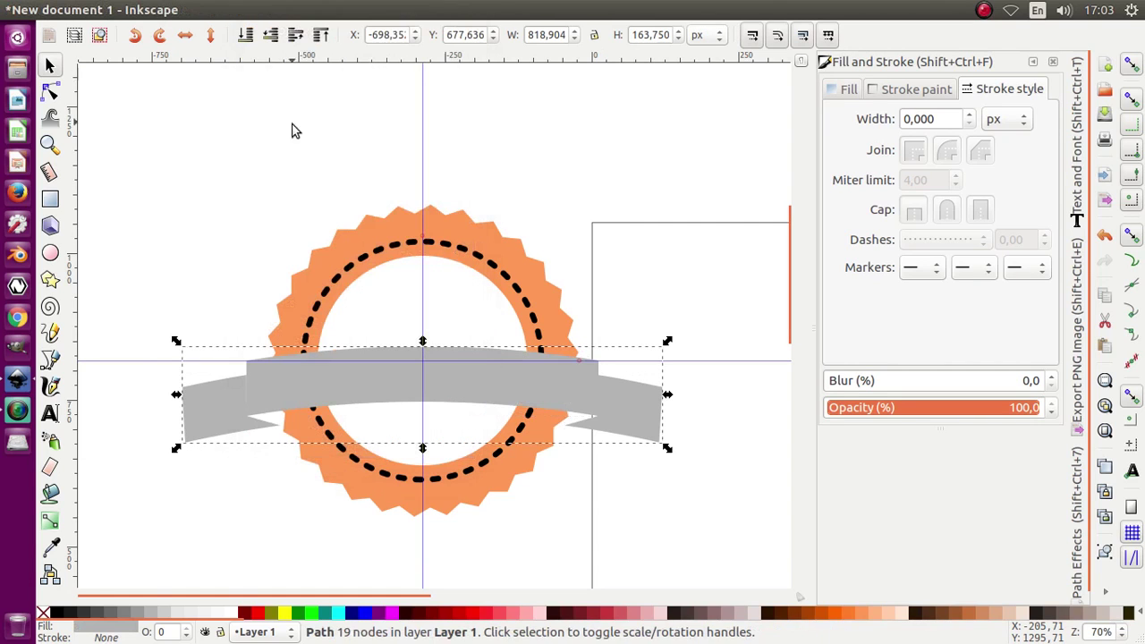
# Fill the merged ribbon with 80% Gray.
pyautogui.click(141, 615)
pyautogui.click(125, 615)
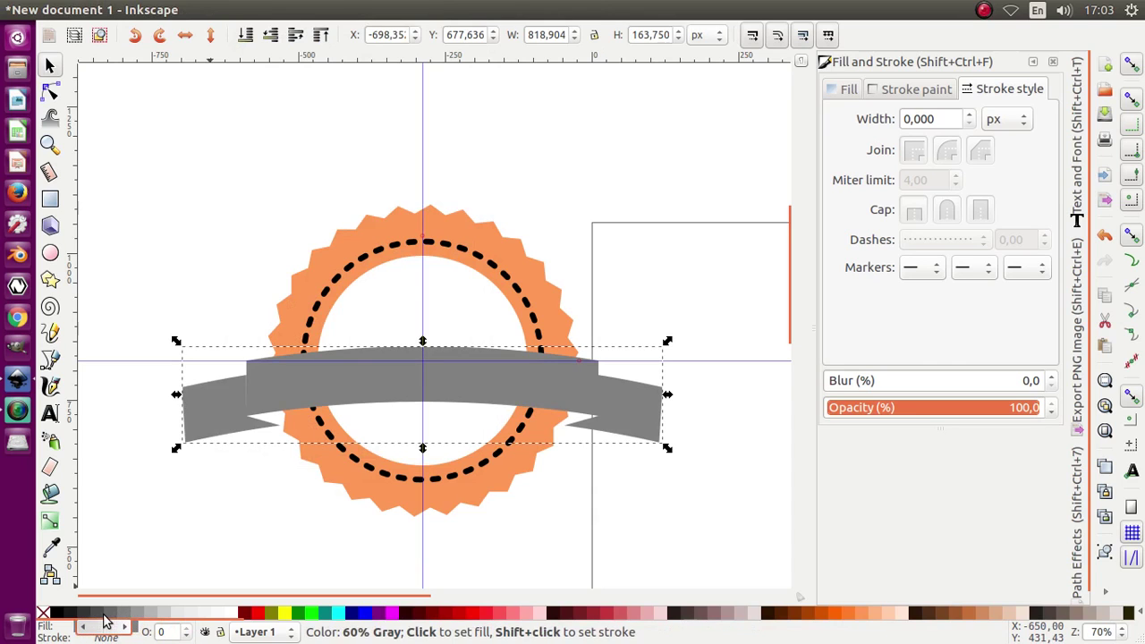
pyautogui.click(106, 615)
pyautogui.click(93, 615)
pyautogui.click(85, 615)
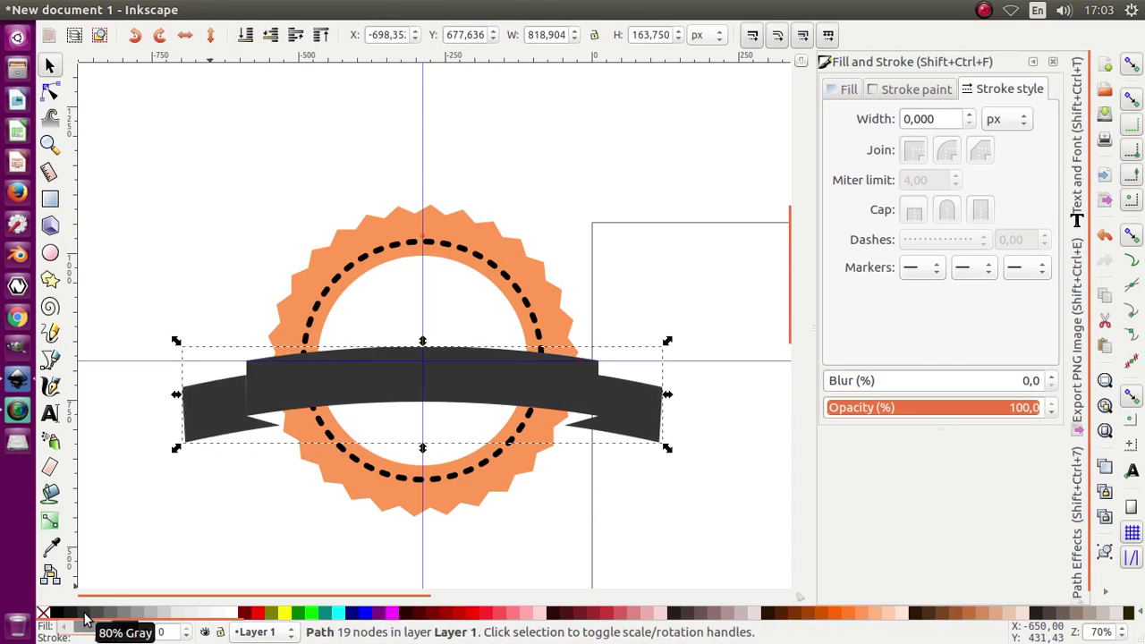
# Scale the ribbon proportionally to about 691 px wide and lower it over the ring's lower part, at about Y 598 px.
pyautogui.moveTo(176, 341); pyautogui.dragTo(201, 351)
pyautogui.moveTo(325, 386); pyautogui.dragTo(325, 445)
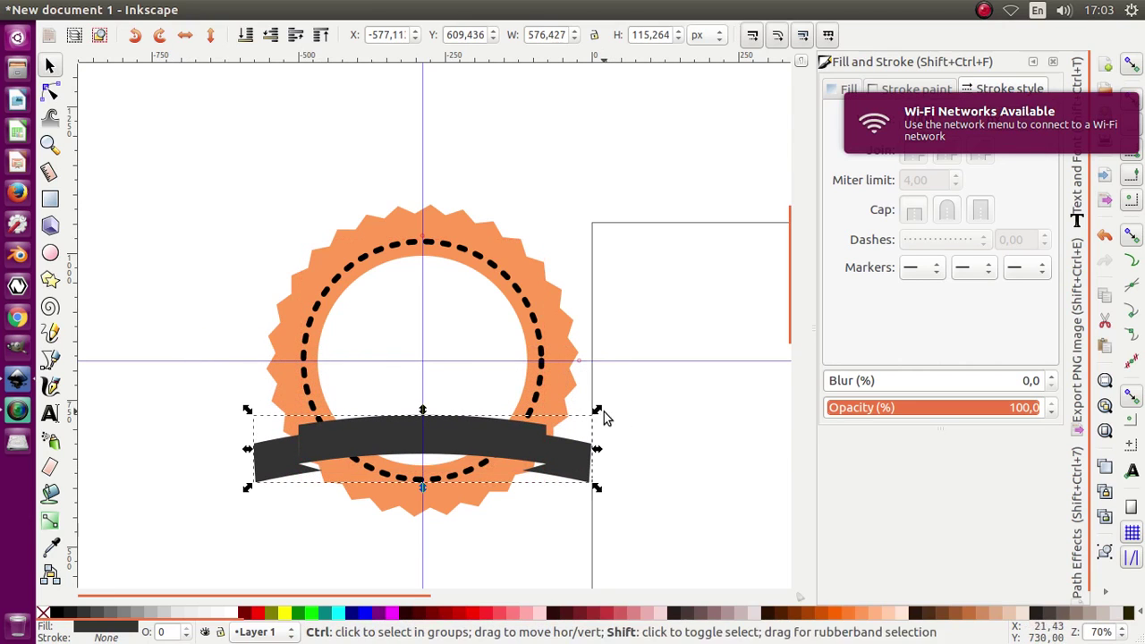
pyautogui.moveTo(600, 409); pyautogui.dragTo(626, 391)
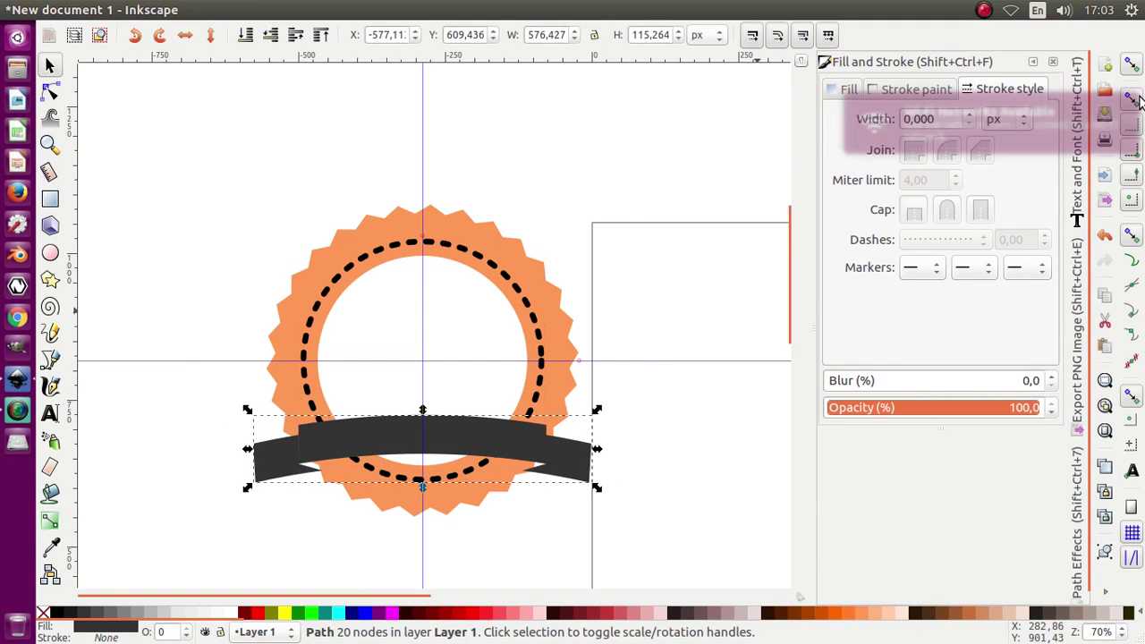
pyautogui.moveTo(599, 417); pyautogui.dragTo(633, 380)
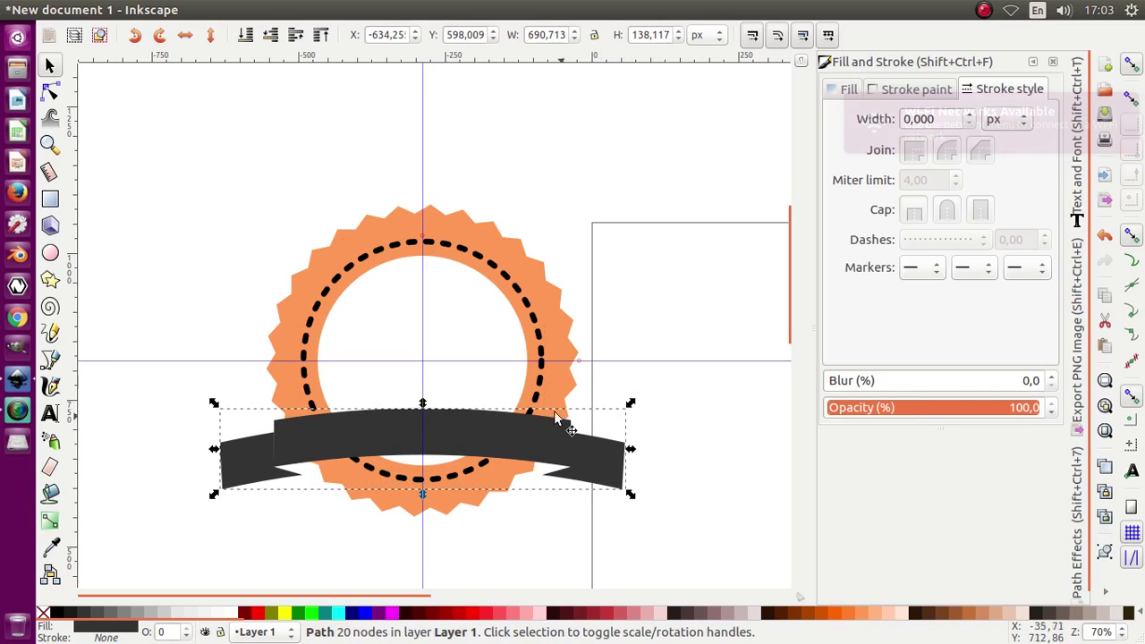
pyautogui.keyDown('ctrl'); pyautogui.scroll(3, 583, 438); pyautogui.keyUp('ctrl')
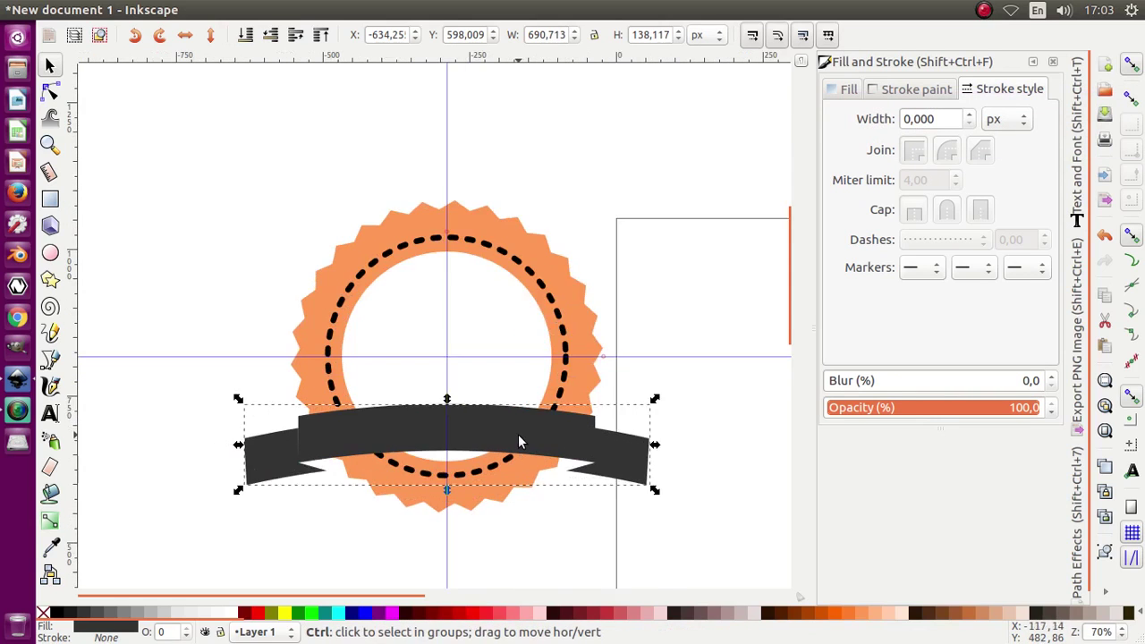
pyautogui.click(687, 305)
pyautogui.keyDown('ctrl'); pyautogui.scroll(-2, 581, 421); pyautogui.keyUp('ctrl')
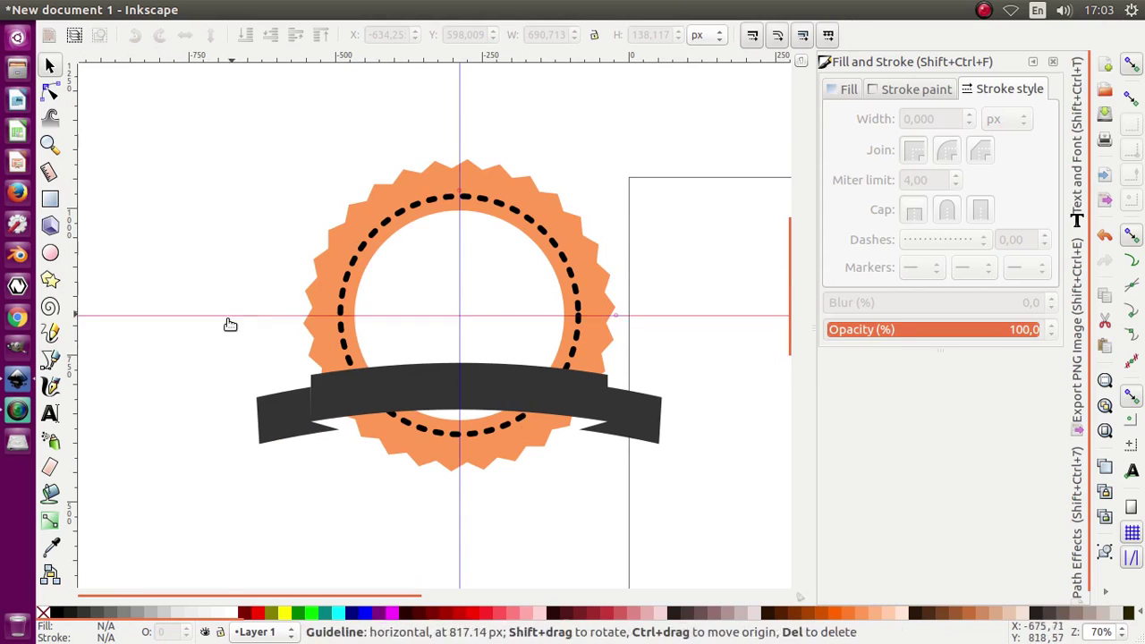
# Add the text "Choco" in the empty area beside the ring's upper left.
pyautogui.click(50, 414)
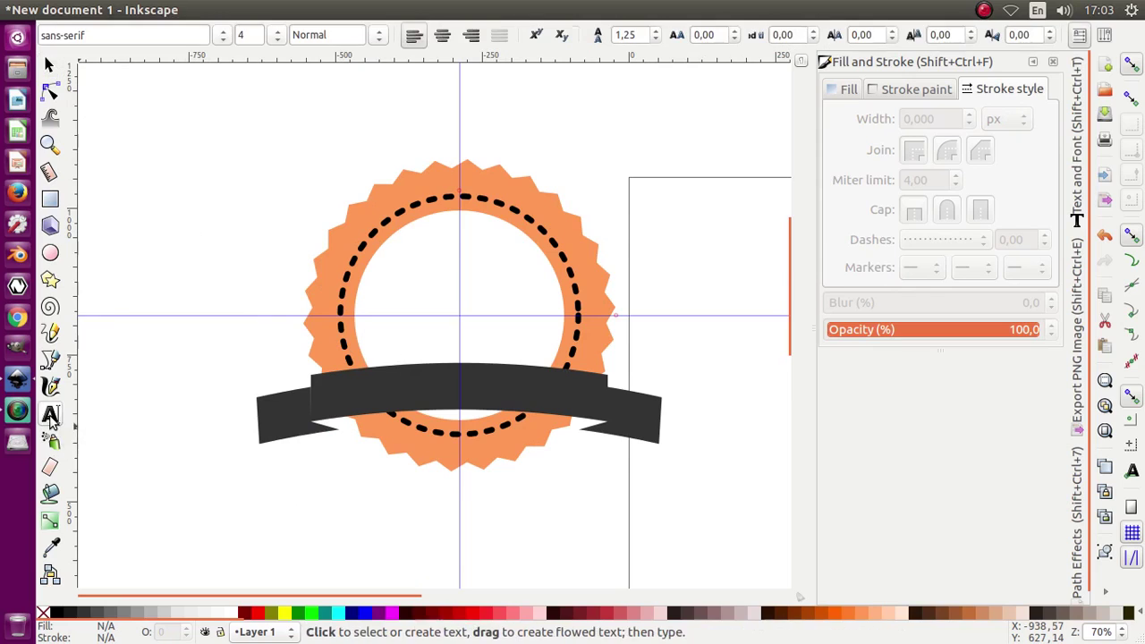
pyautogui.click(243, 237)
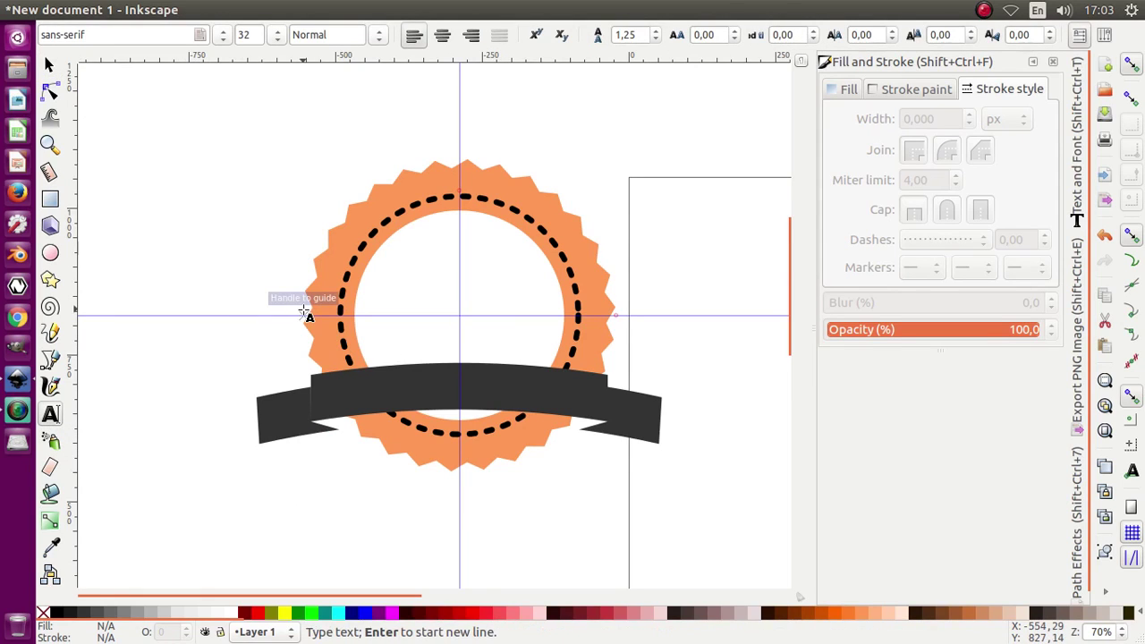
pyautogui.write('Choco')
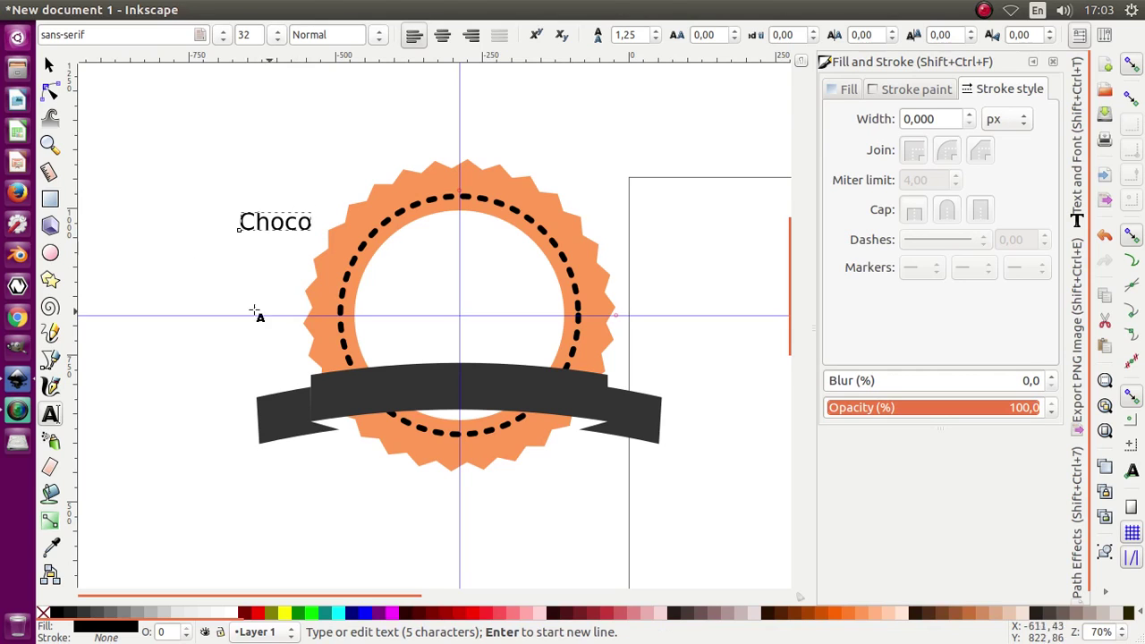
pyautogui.click(51, 68)
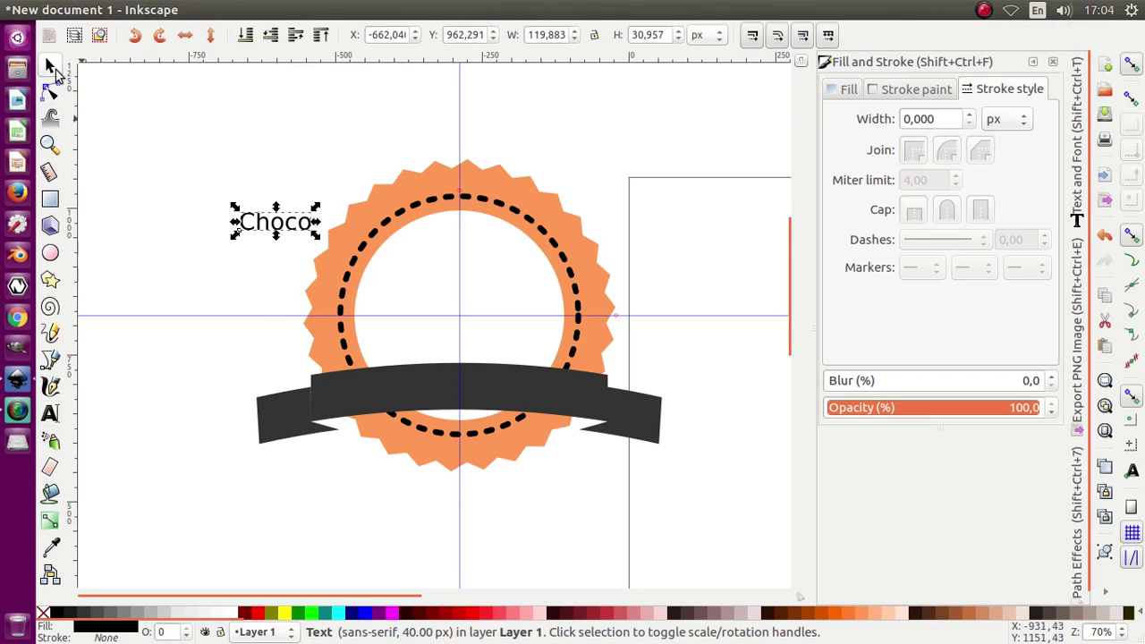
# Browse the font families for the Choco text and apply Casablanca Noir Personal Use.
pyautogui.click(1079, 154)
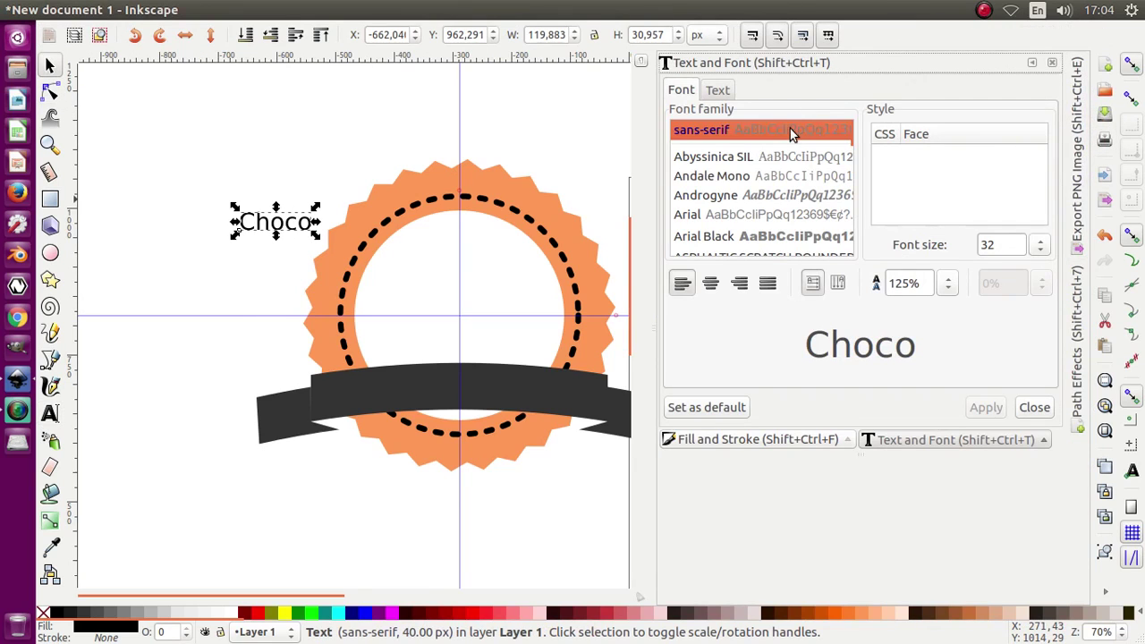
pyautogui.press('Down')
pyautogui.press('Down')
pyautogui.press('Down')
pyautogui.press('Down')
pyautogui.press('Down')
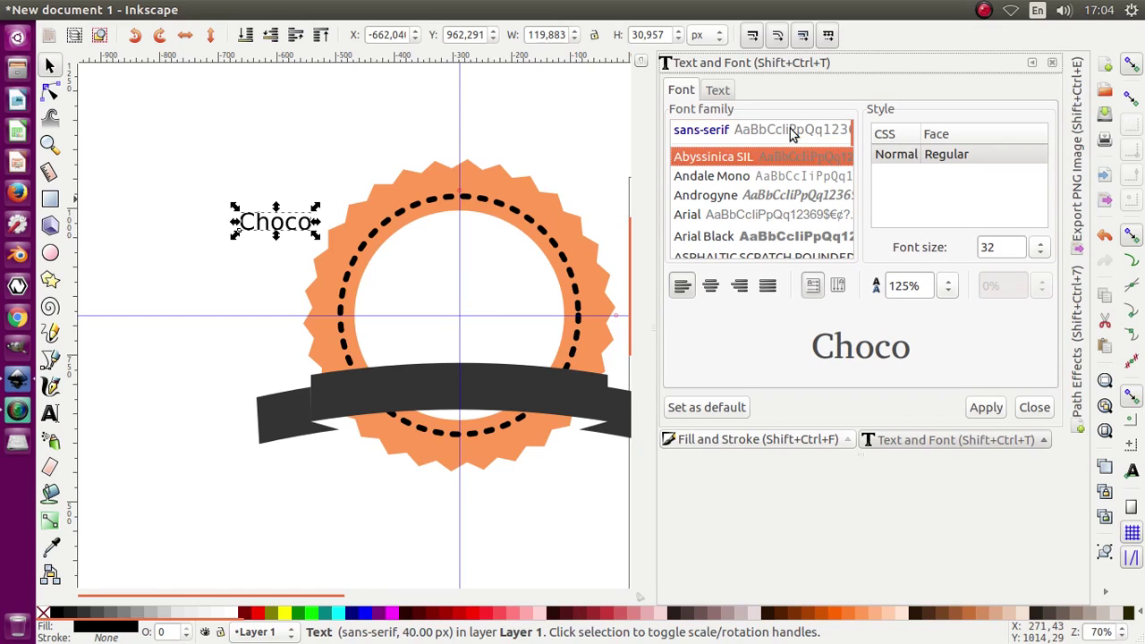
pyautogui.press('Down')
pyautogui.press('Down')
pyautogui.press('Down')
pyautogui.press('Down')
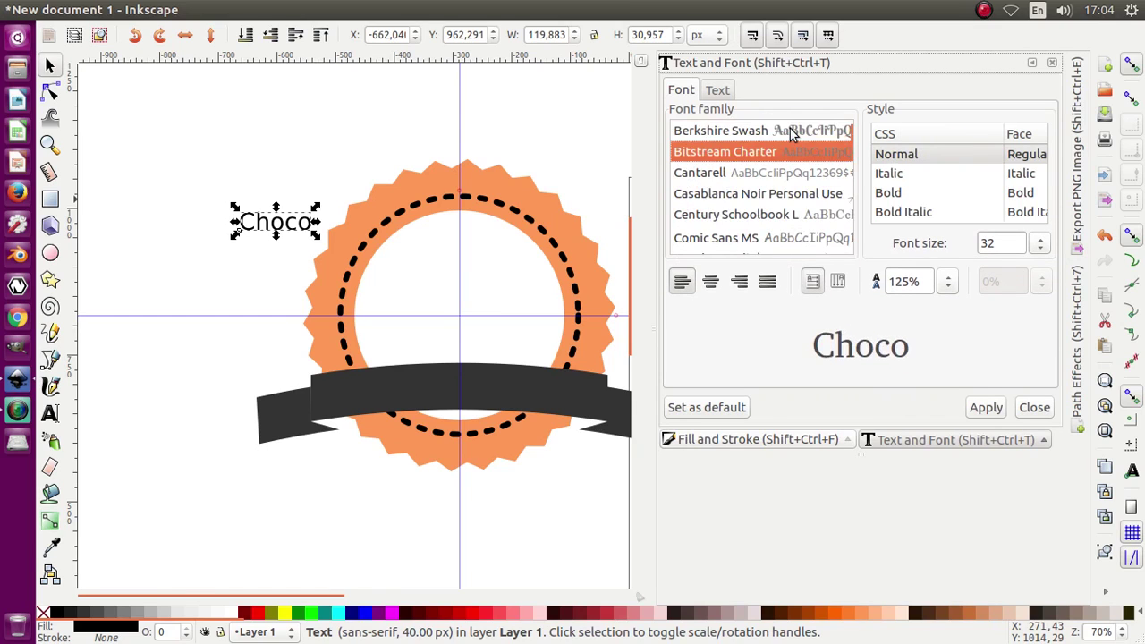
pyautogui.press('Up')
pyautogui.press('Up')
pyautogui.press('Up')
pyautogui.press('Down')
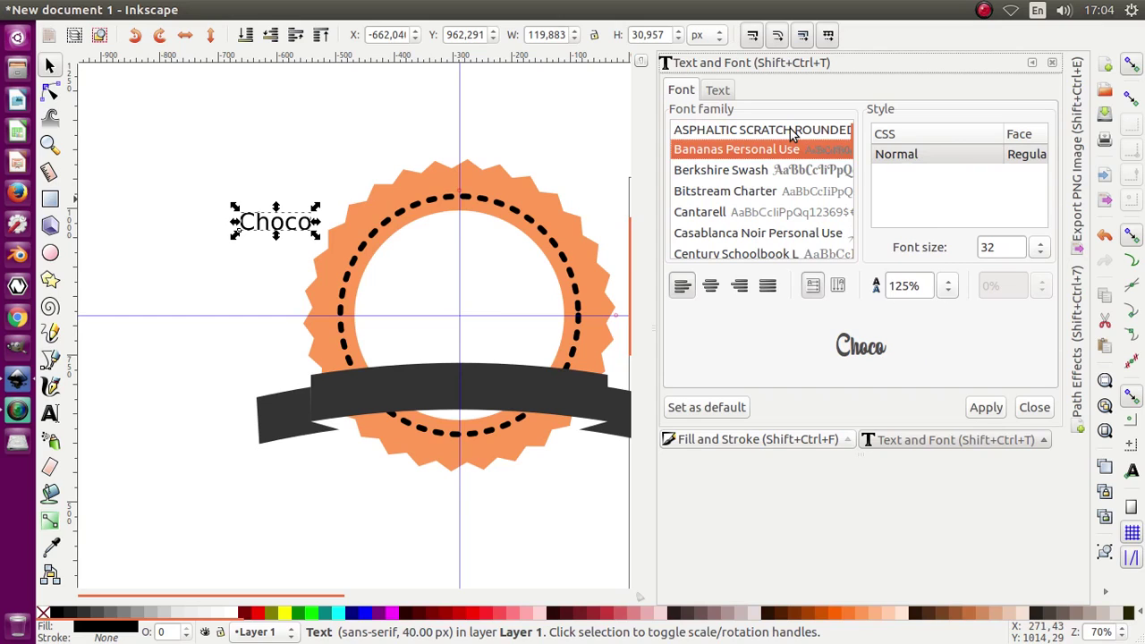
pyautogui.press('Down')
pyautogui.press('Down')
pyautogui.press('Down')
pyautogui.press('Down')
pyautogui.press('Down')
pyautogui.press('Up')
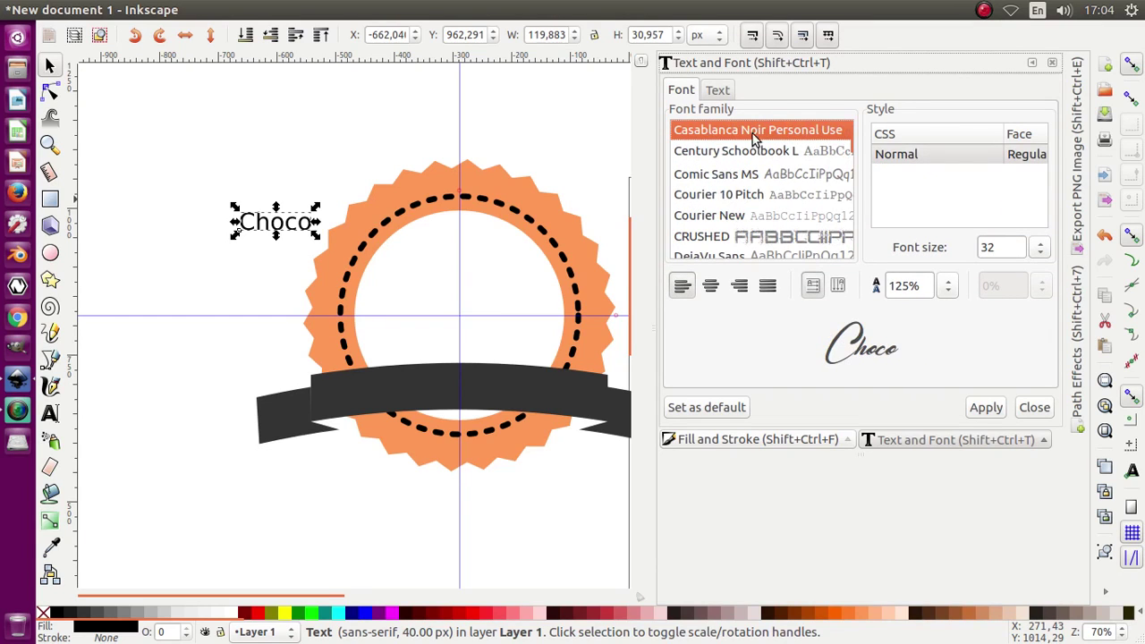
pyautogui.click(985, 408)
# Enlarge the Choco text to about 324 px wide, move it inside the ring above the ribbon and close the font settings.
pyautogui.moveTo(291, 204); pyautogui.dragTo(550, 134)
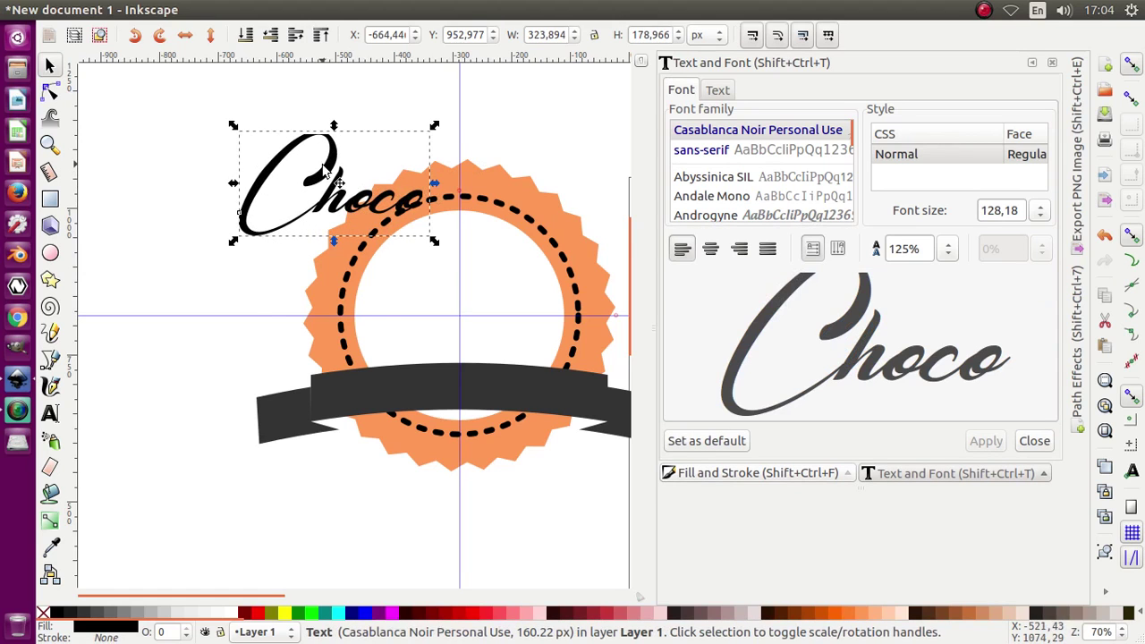
pyautogui.moveTo(342, 185); pyautogui.dragTo(437, 320)
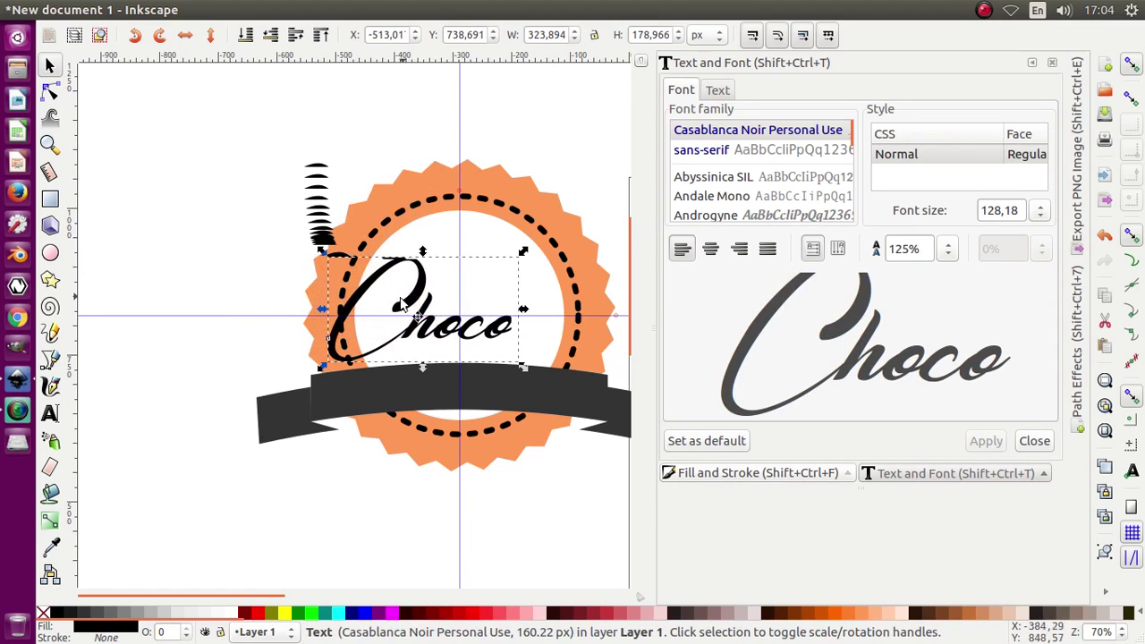
pyautogui.press('-')
pyautogui.scroll(1, 461, 315)
pyautogui.click(1051, 63)
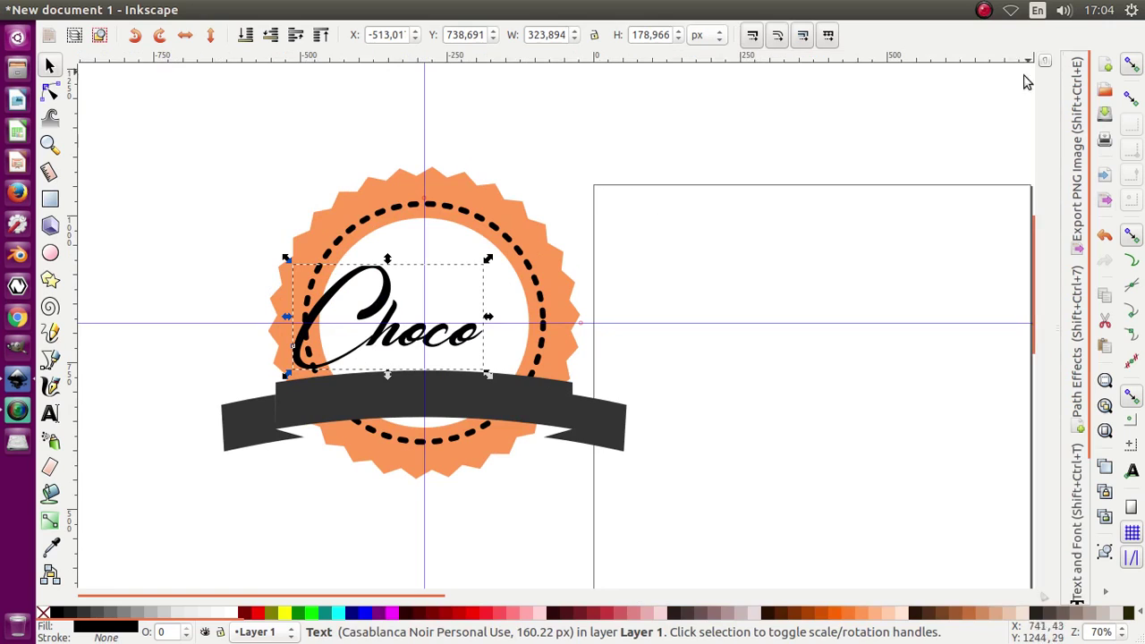
# Enlarge the Choco text to about 492 px wide and move it to about X -557 px, Y 705 px, slightly overlapping the ribbon.
pyautogui.scroll(2, 527, 305)
pyautogui.scroll(-1, 659, 360)
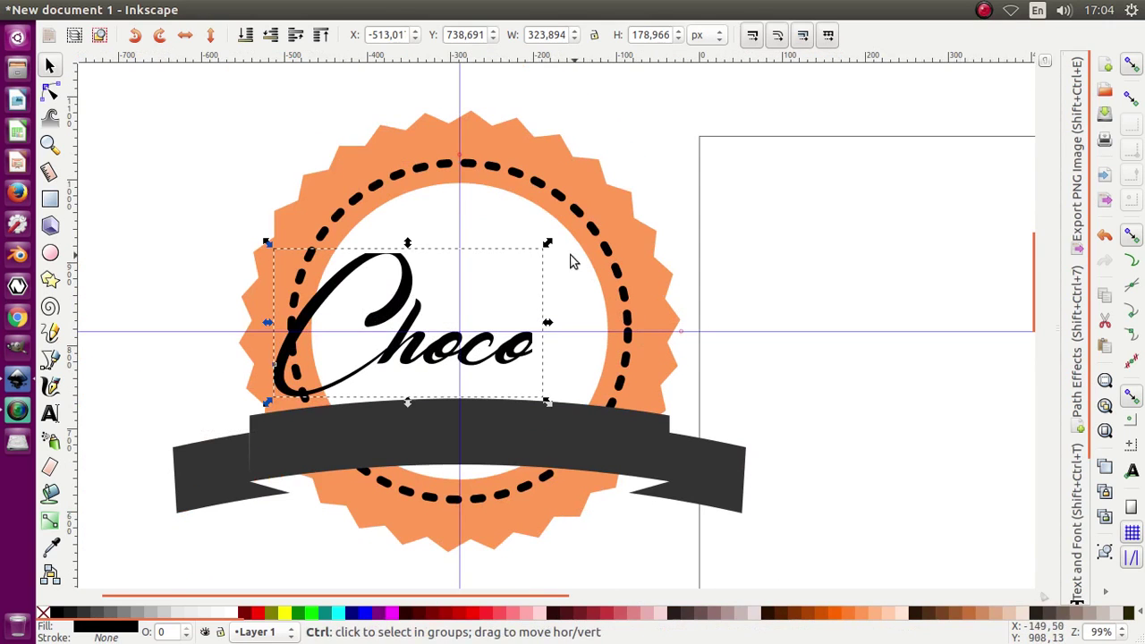
pyautogui.moveTo(549, 245); pyautogui.dragTo(668, 202)
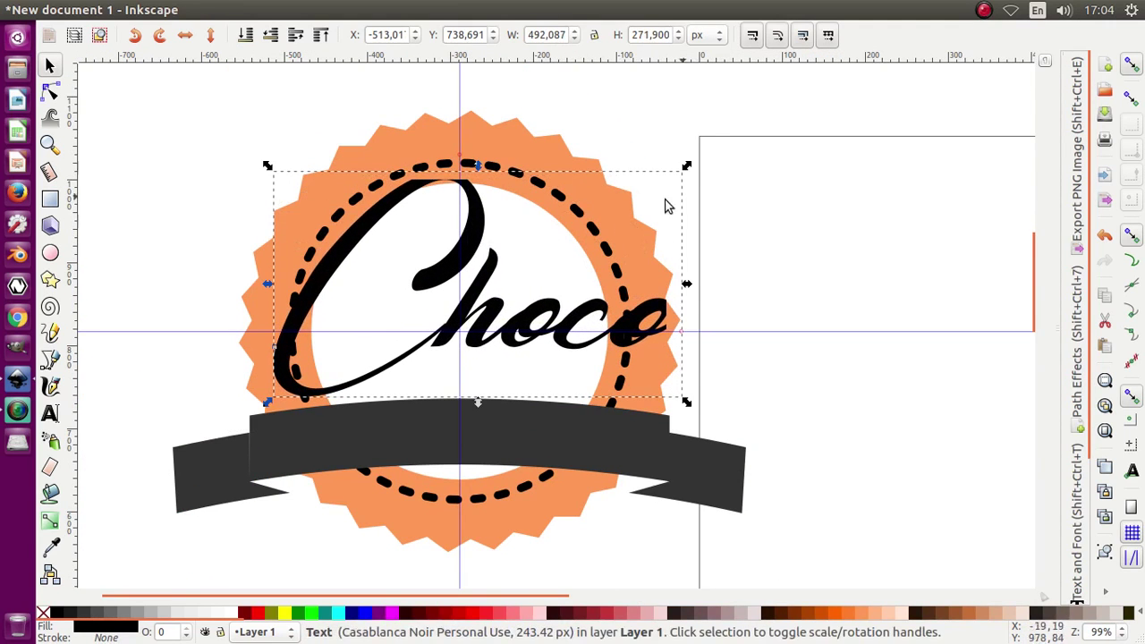
pyautogui.moveTo(365, 259); pyautogui.dragTo(299, 269)
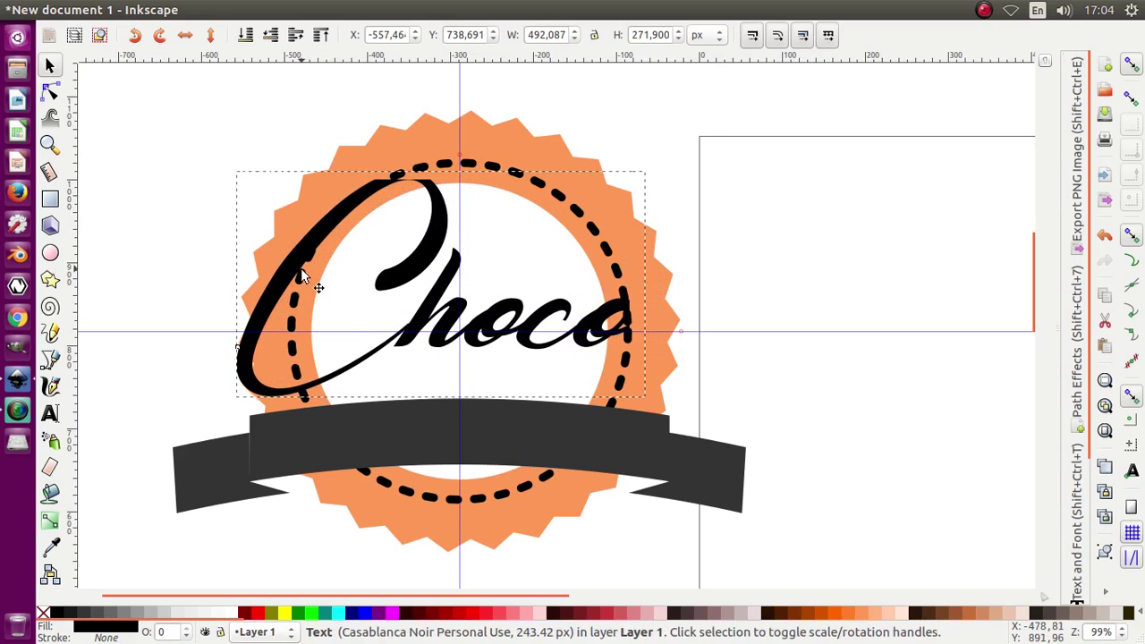
pyautogui.keyDown('ctrl'); pyautogui.scroll(-1, 342, 442); pyautogui.keyUp('ctrl')
pyautogui.keyDown('ctrl'); pyautogui.scroll(1, 376, 398); pyautogui.keyUp('ctrl')
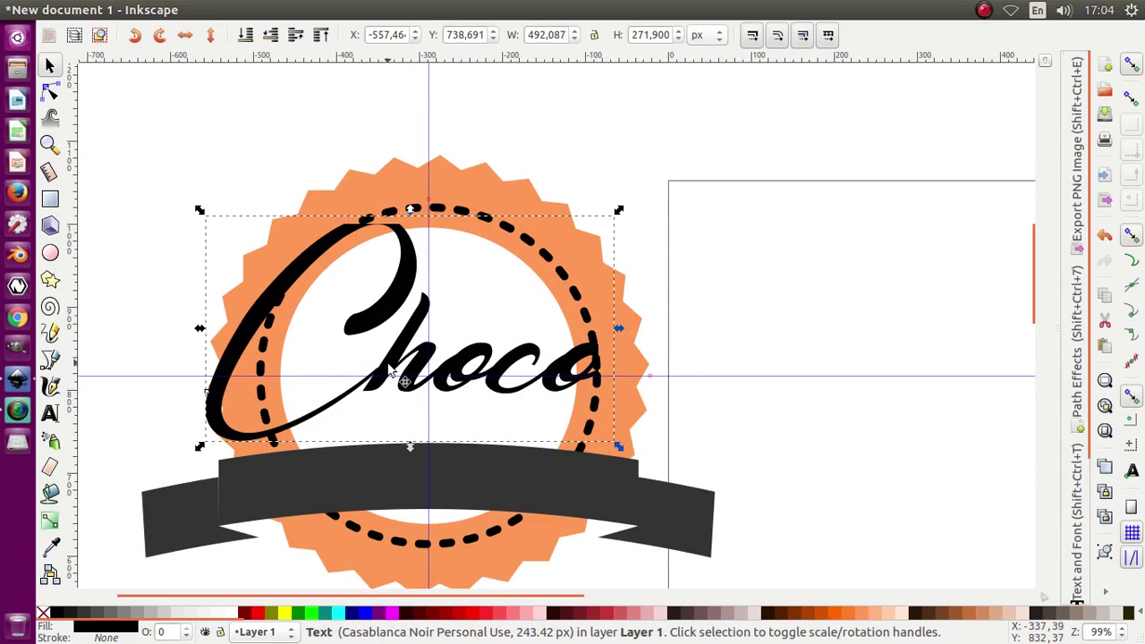
pyautogui.moveTo(390, 369); pyautogui.dragTo(382, 399)
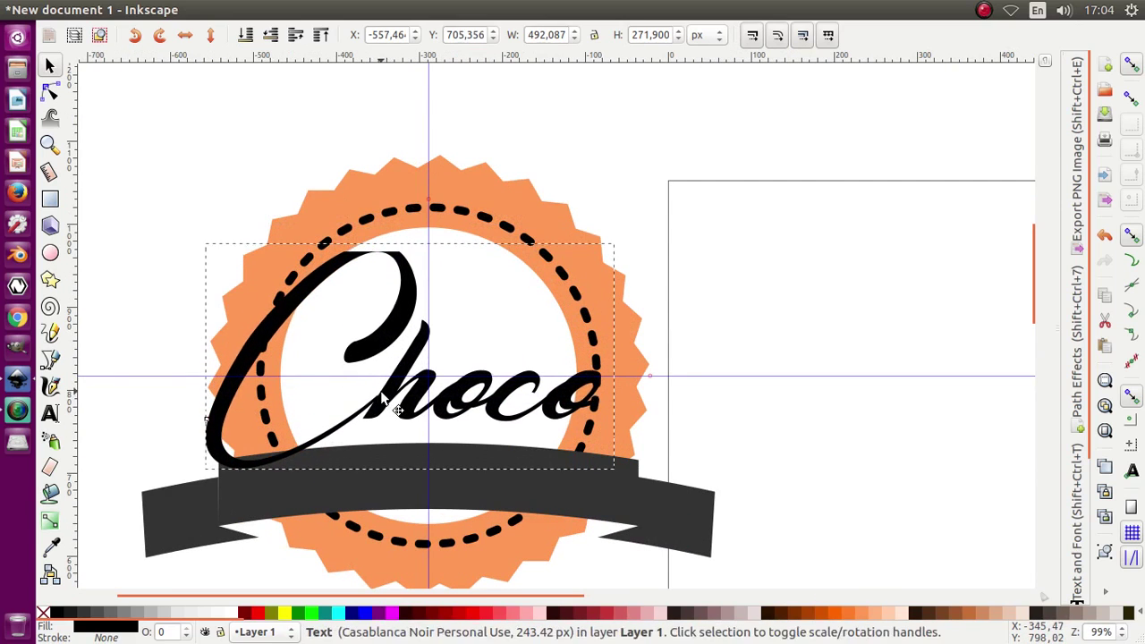
# Close the thin gap between the ribbon's left tail and its middle band by moving the tail's upper corner node to about X -541 px.
pyautogui.keyDown('ctrl'); pyautogui.scroll(3, 205, 508); pyautogui.keyUp('ctrl')
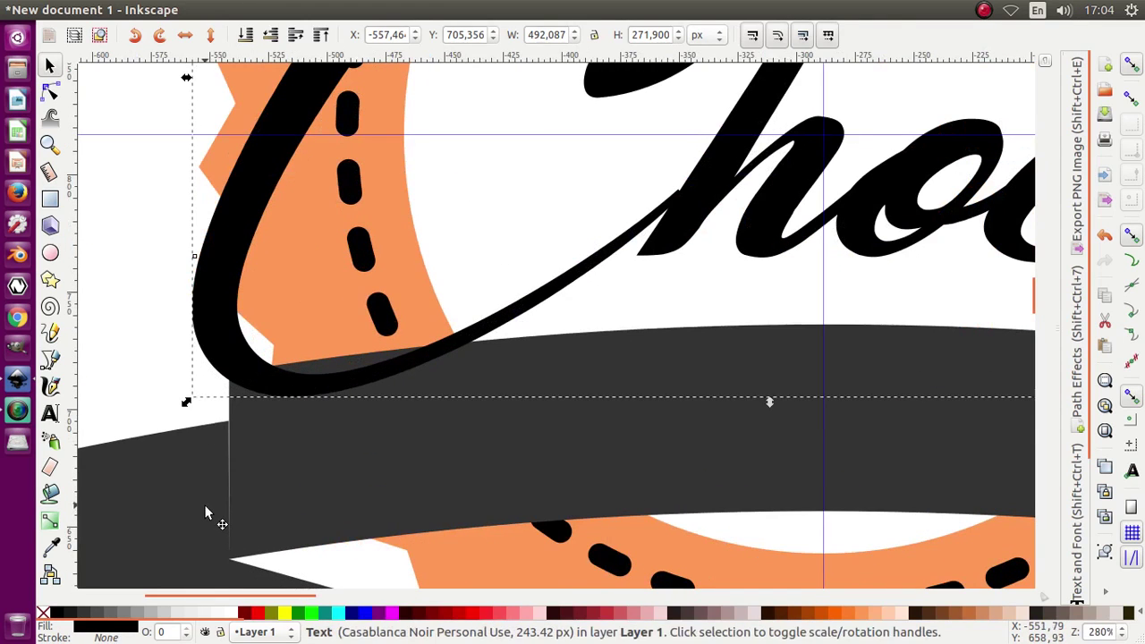
pyautogui.doubleClick(205, 508)
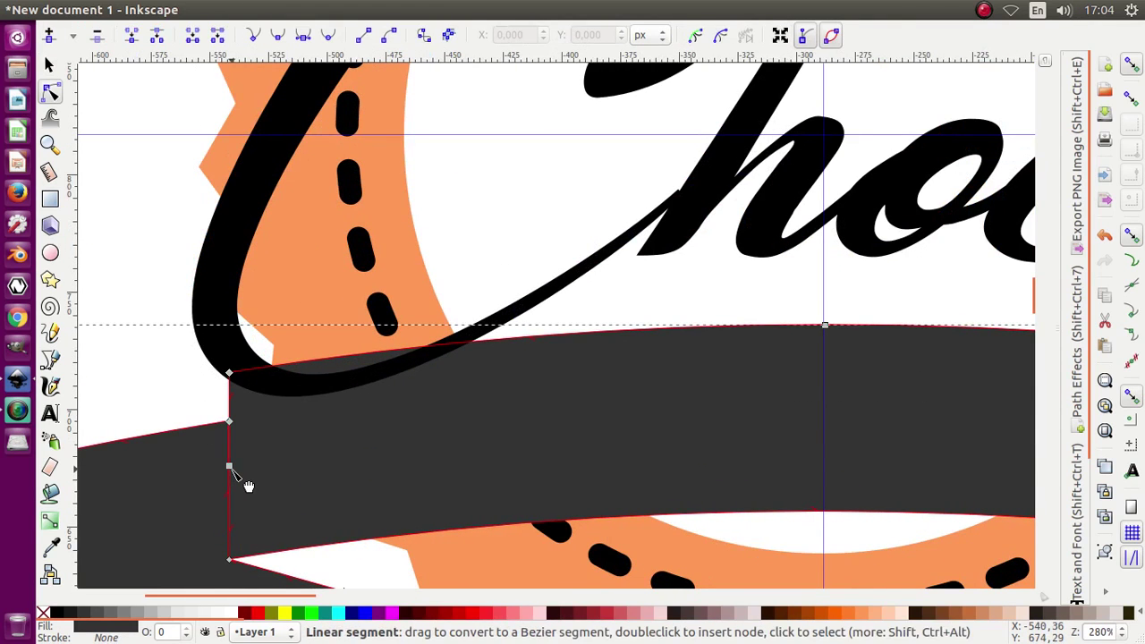
pyautogui.moveTo(229, 465)
pyautogui.mouseDown()
pyautogui.moveTo(262, 466)
pyautogui.moveTo(230, 468)
pyautogui.mouseUp()
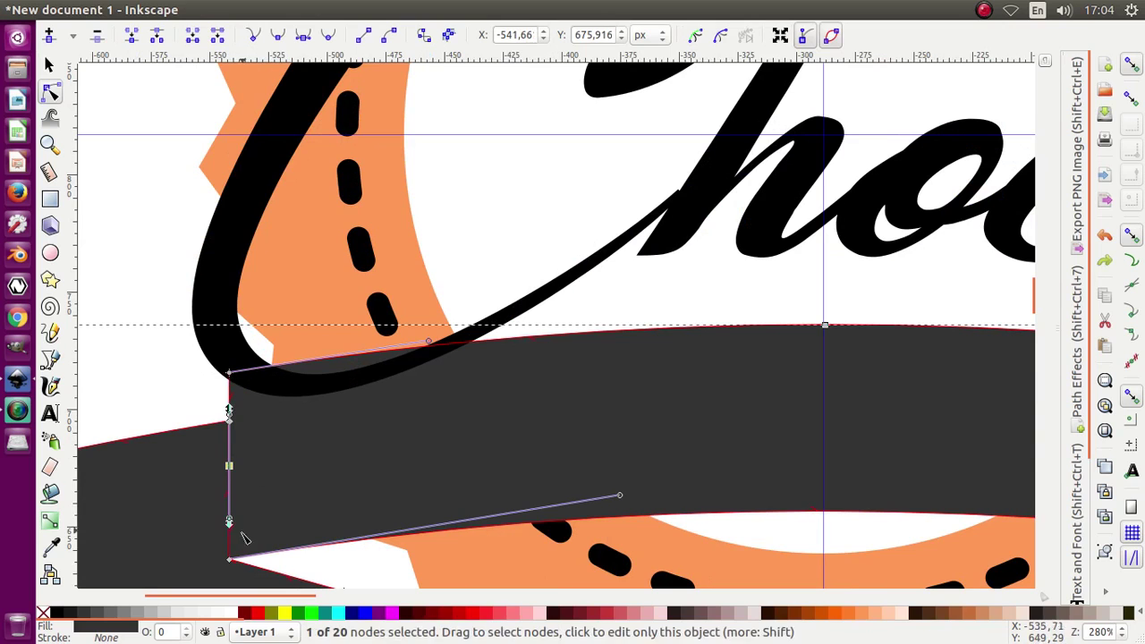
pyautogui.keyDown('ctrl'); pyautogui.scroll(1, 229, 433); pyautogui.keyUp('ctrl')
pyautogui.keyDown('ctrl'); pyautogui.scroll(6, 229, 434); pyautogui.keyUp('ctrl')
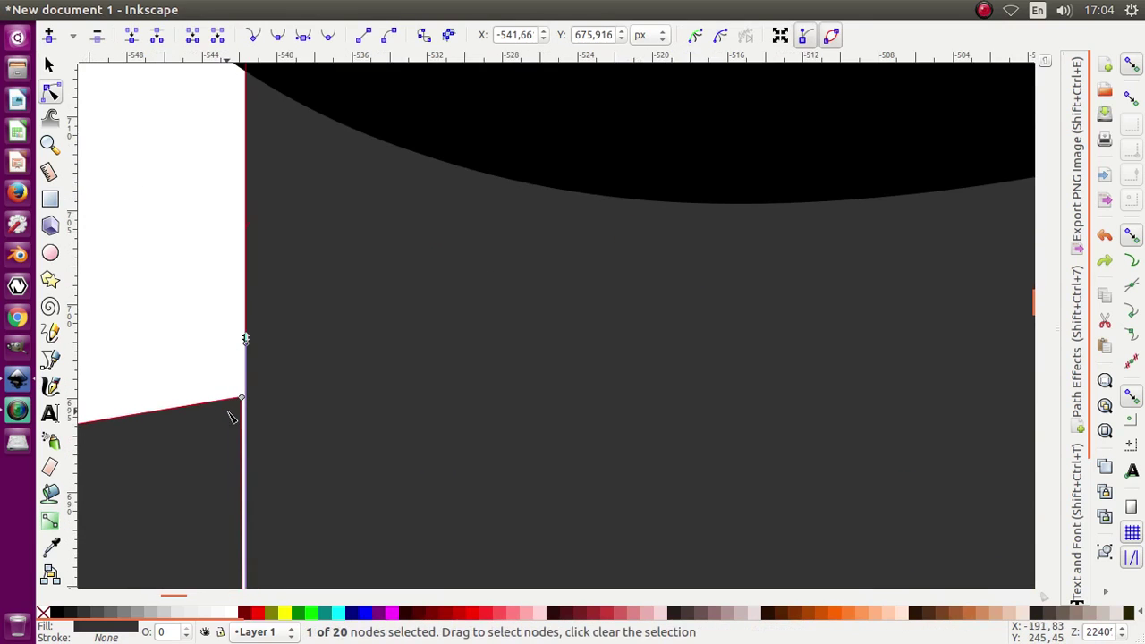
pyautogui.moveTo(254, 392); pyautogui.dragTo(255, 392)
pyautogui.keyDown('ctrl'); pyautogui.scroll(-6, 253, 393); pyautogui.keyUp('ctrl')
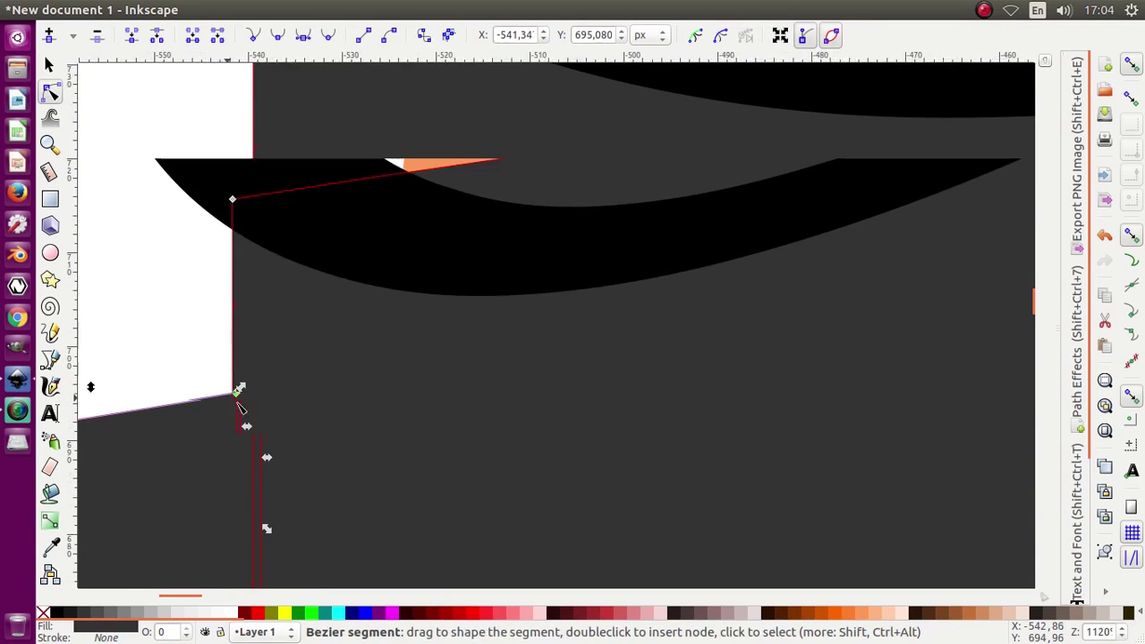
pyautogui.click(49, 65)
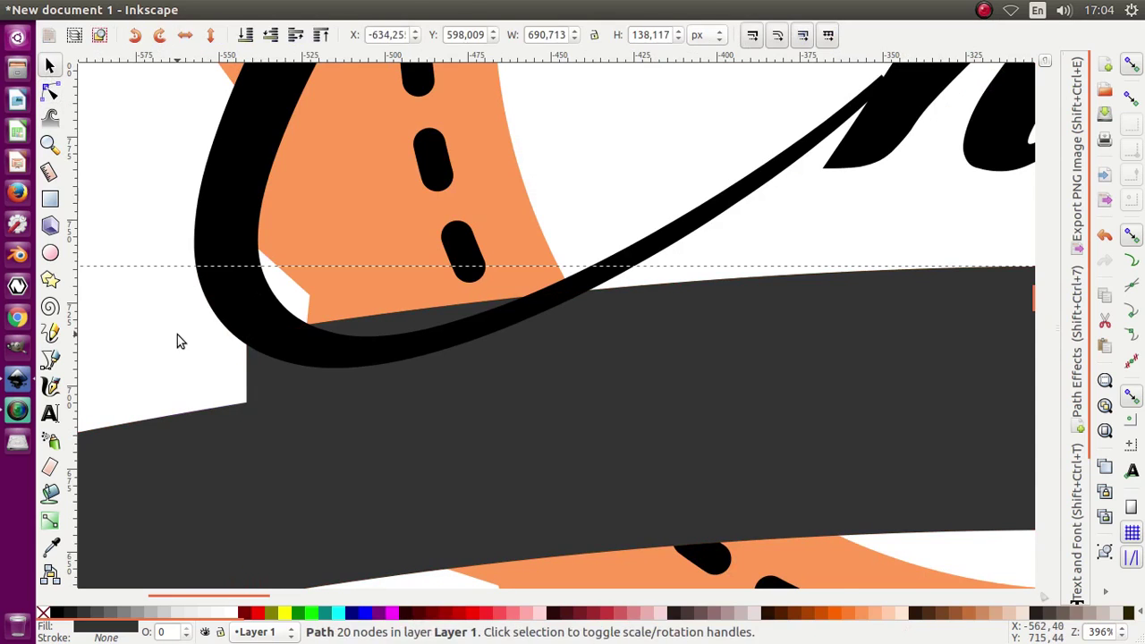
pyautogui.click(176, 337)
pyautogui.keyDown('ctrl'); pyautogui.scroll(-4, 243, 396); pyautogui.keyUp('ctrl')
pyautogui.keyDown('ctrl'); pyautogui.scroll(-1, 284, 336); pyautogui.keyUp('ctrl')
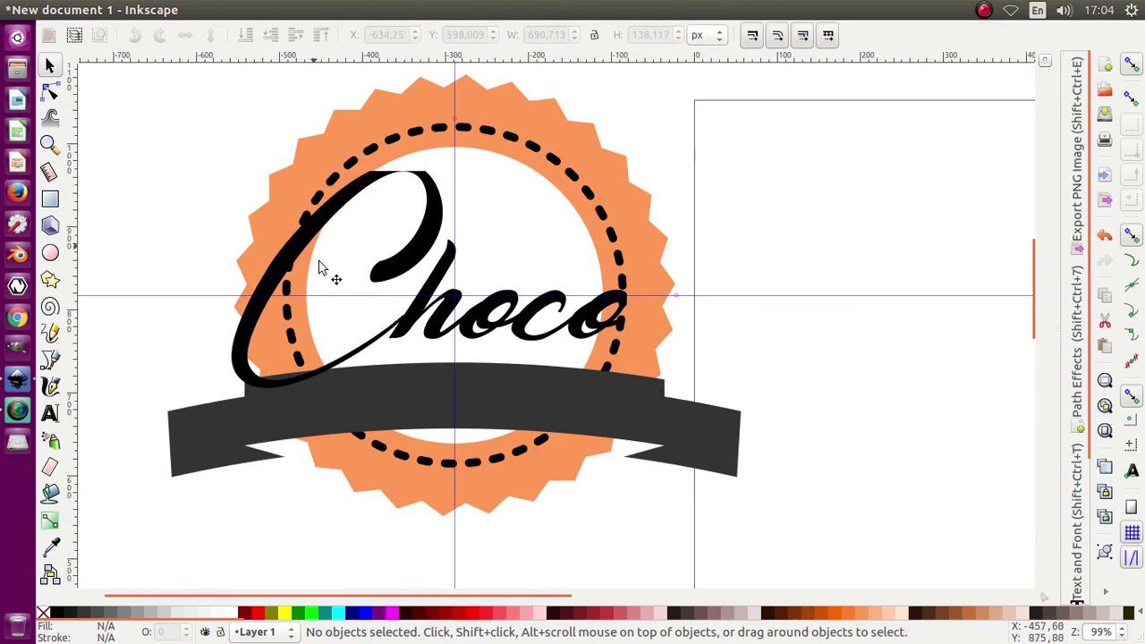
# Select the Choco text and give it a flat black stroke.
pyautogui.keyDown('ctrl'); pyautogui.scroll(-2, 358, 385); pyautogui.keyUp('ctrl')
pyautogui.keyDown('ctrl'); pyautogui.scroll(3, 355, 332); pyautogui.keyUp('ctrl')
pyautogui.click(305, 253)
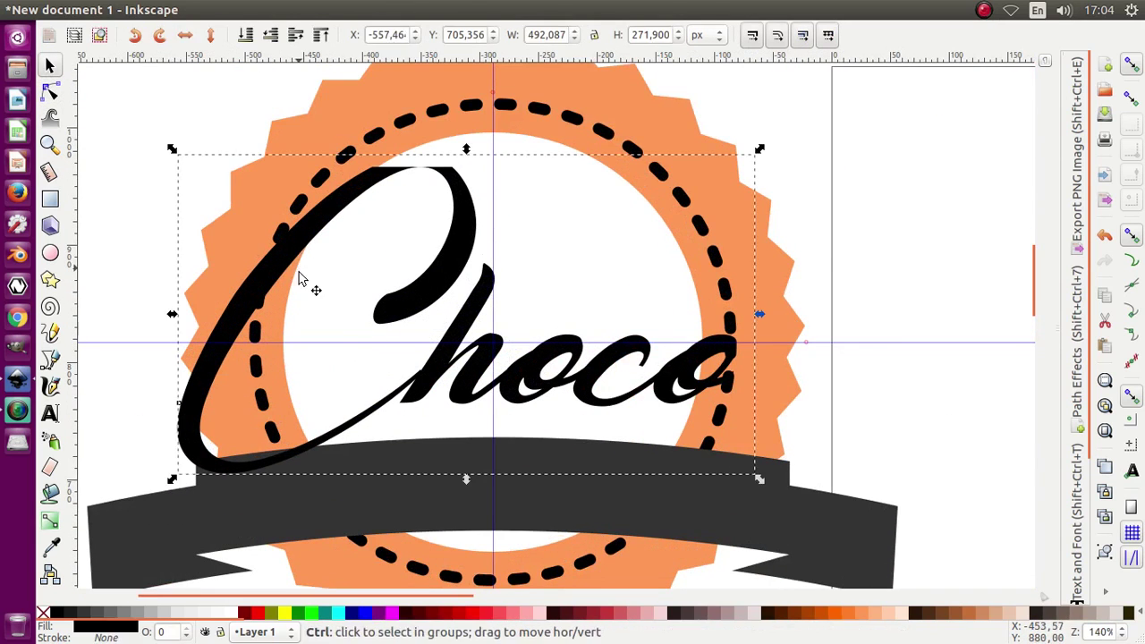
pyautogui.keyDown('ctrl'); pyautogui.scroll(-1, 302, 275); pyautogui.keyUp('ctrl')
pyautogui.click(1077, 515)
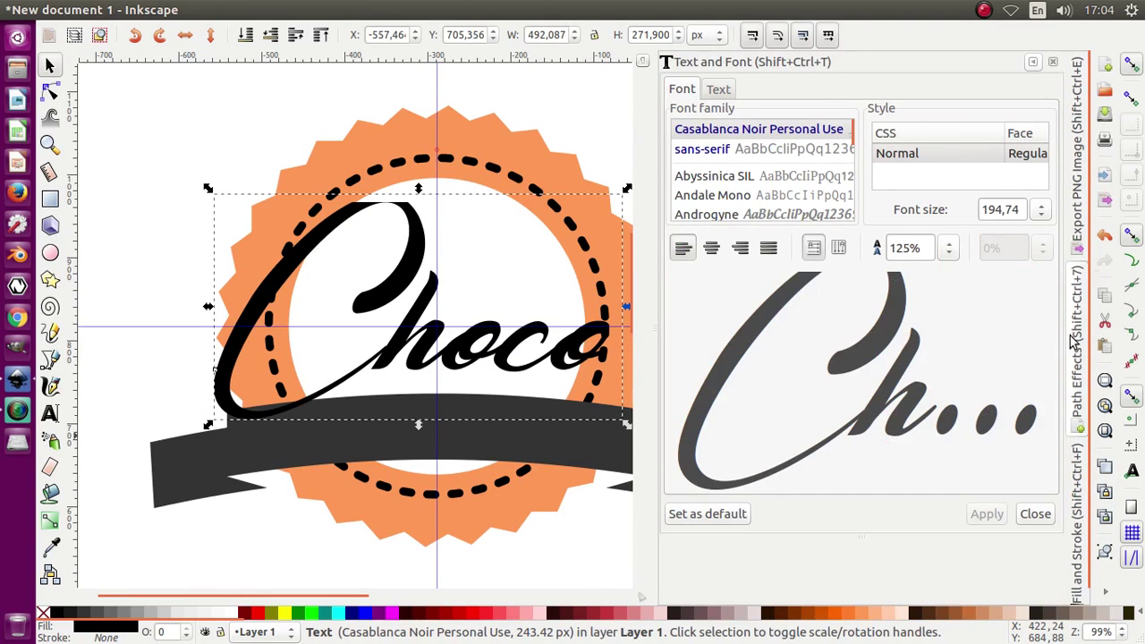
pyautogui.click(1080, 516)
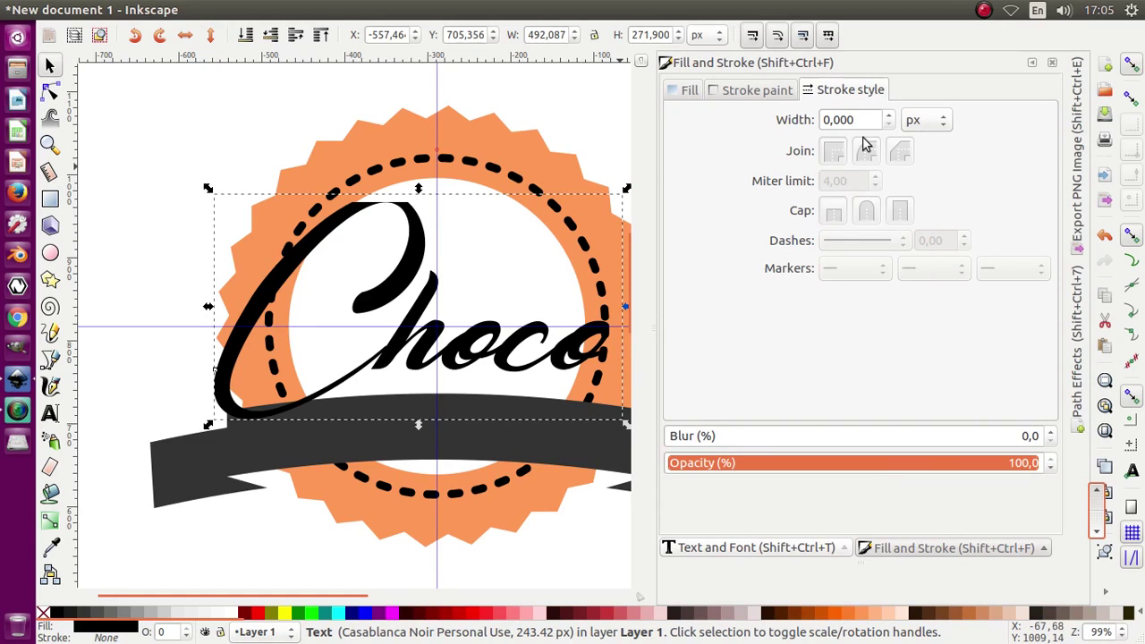
pyautogui.click(776, 93)
pyautogui.click(705, 120)
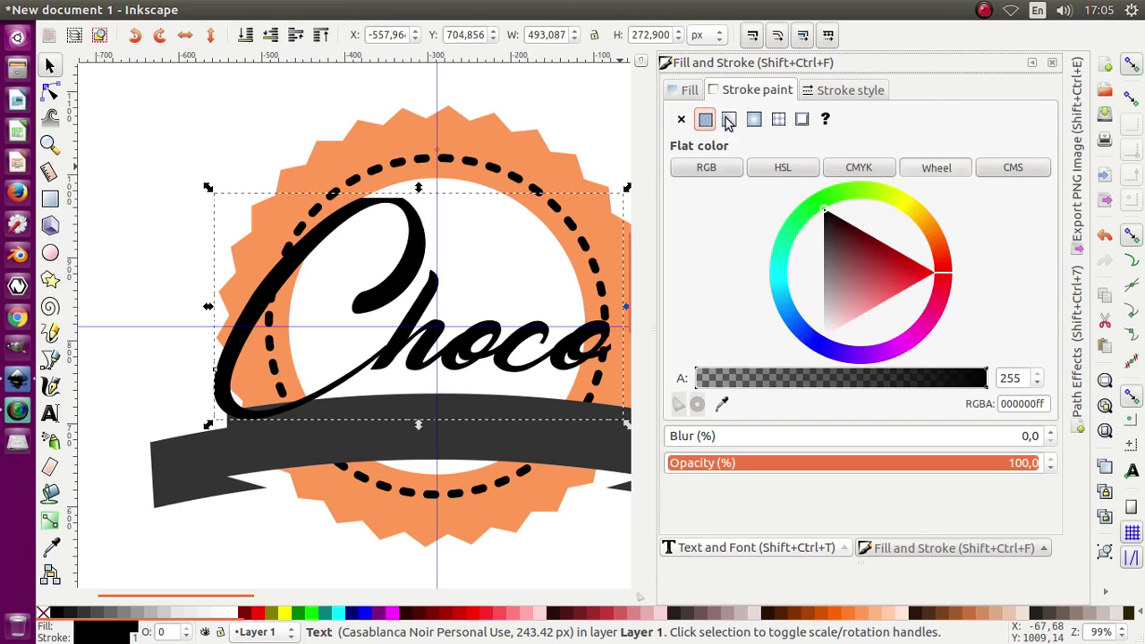
# Set the Choco text's stroke width to 17.5 px and change its stroke colour to white (ffffffff).
pyautogui.click(846, 93)
pyautogui.scroll(15, 890, 119)
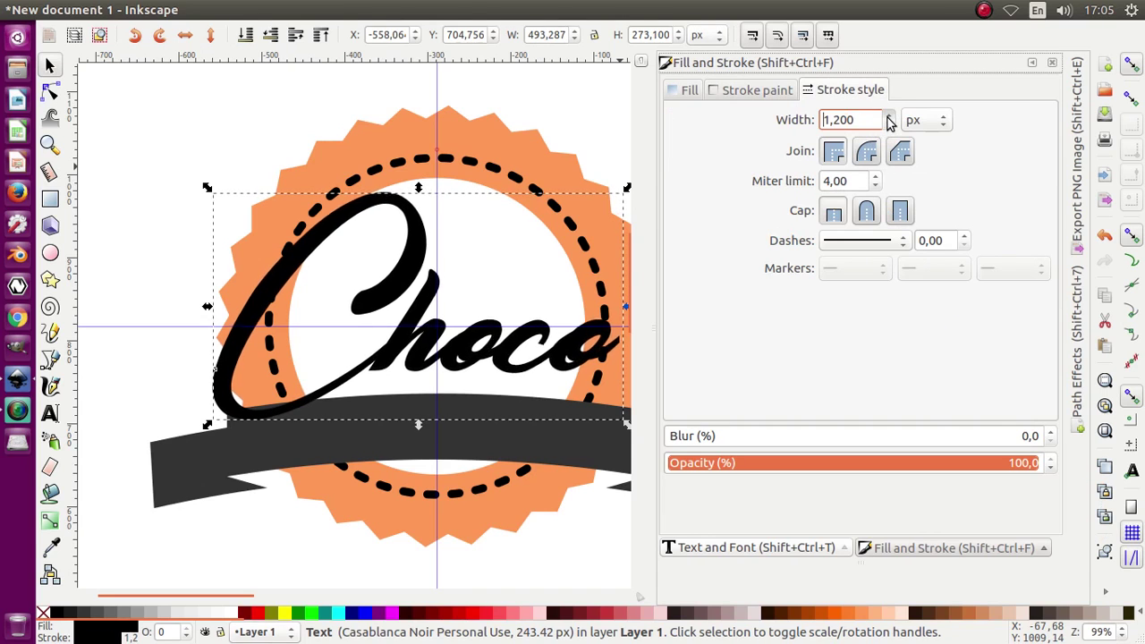
pyautogui.scroll(-1, 362, 298)
pyautogui.scroll(1, 465, 322)
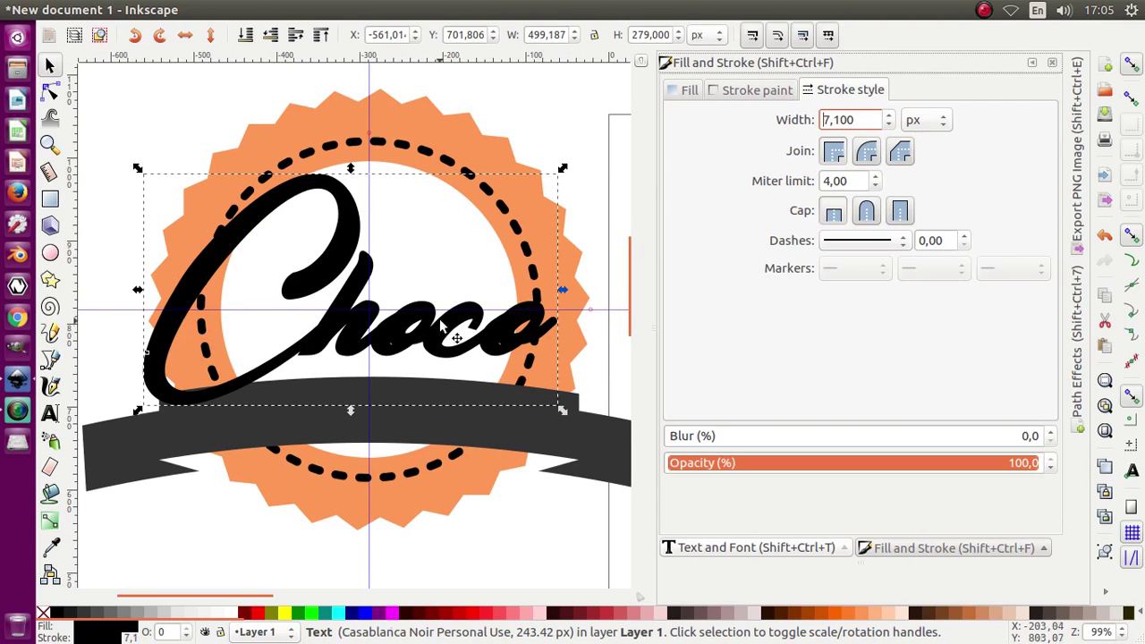
pyautogui.scroll(10, 890, 119)
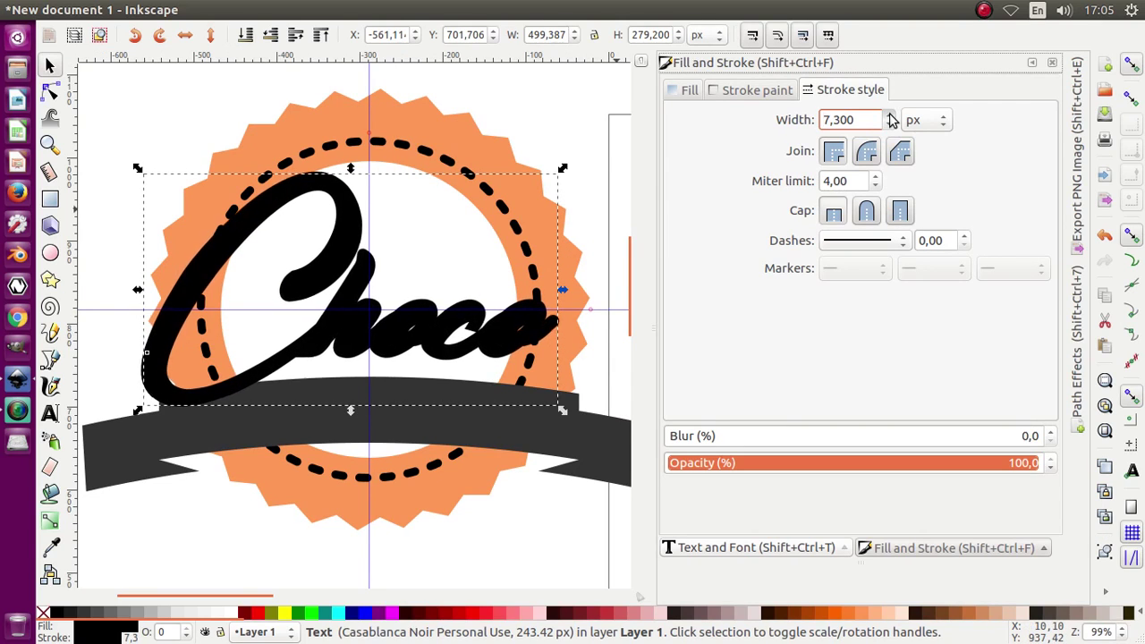
pyautogui.scroll(8, 890, 119)
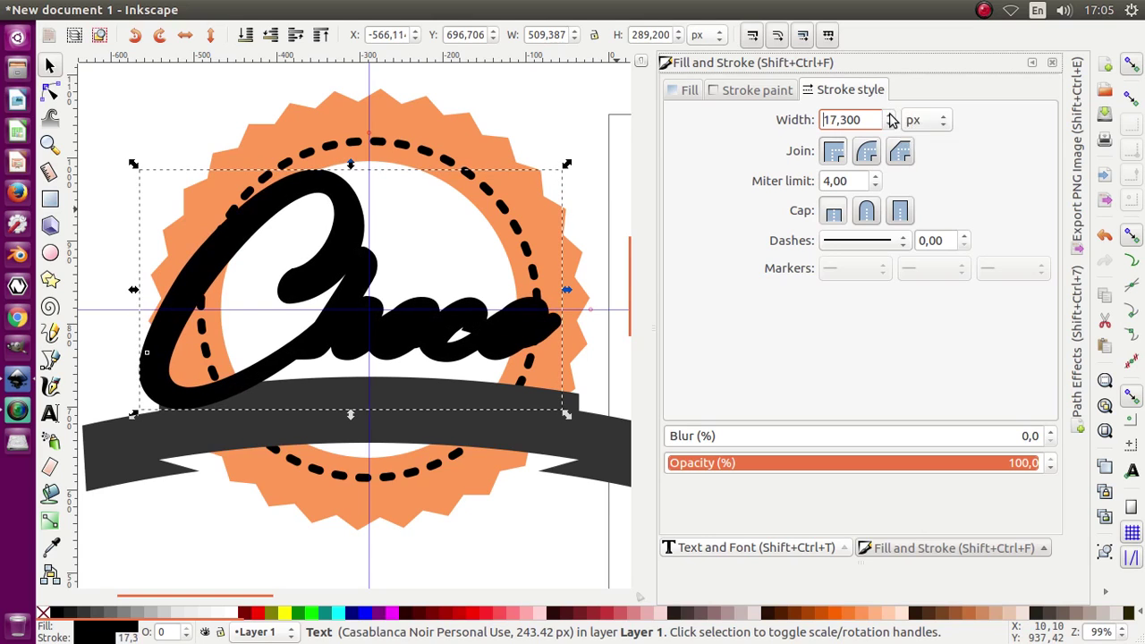
pyautogui.scroll(2, 890, 119)
pyautogui.click(754, 90)
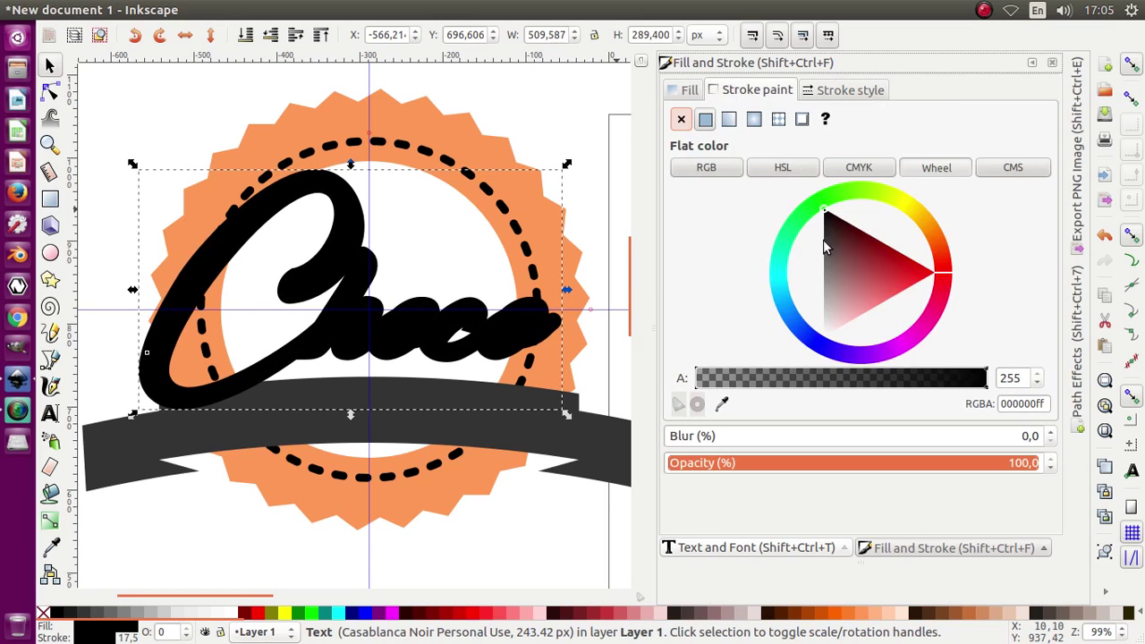
pyautogui.moveTo(825, 247); pyautogui.dragTo(819, 349)
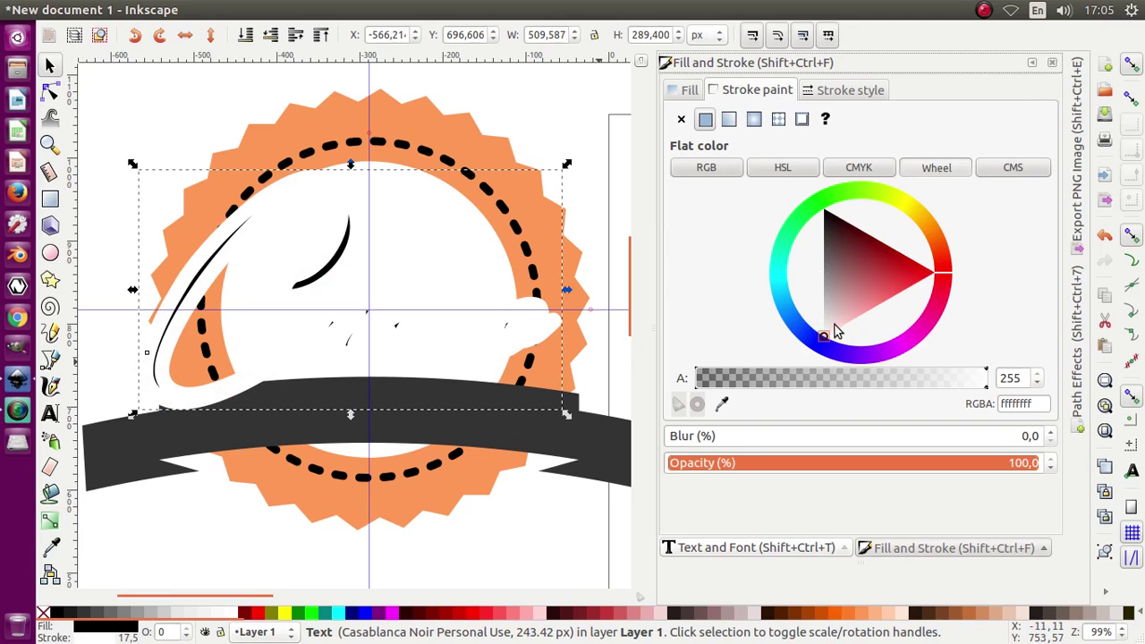
# Duplicate the white-outlined Choco text and remove the stroke paint from the copy on top.
pyautogui.click(50, 66)
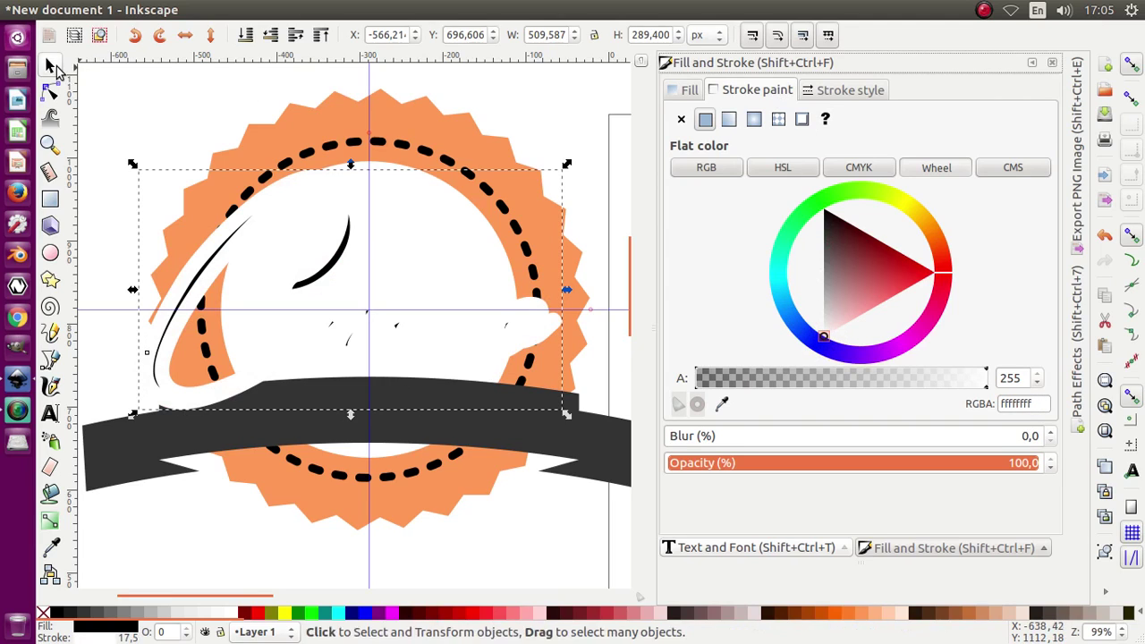
pyautogui.rightClick(237, 249)
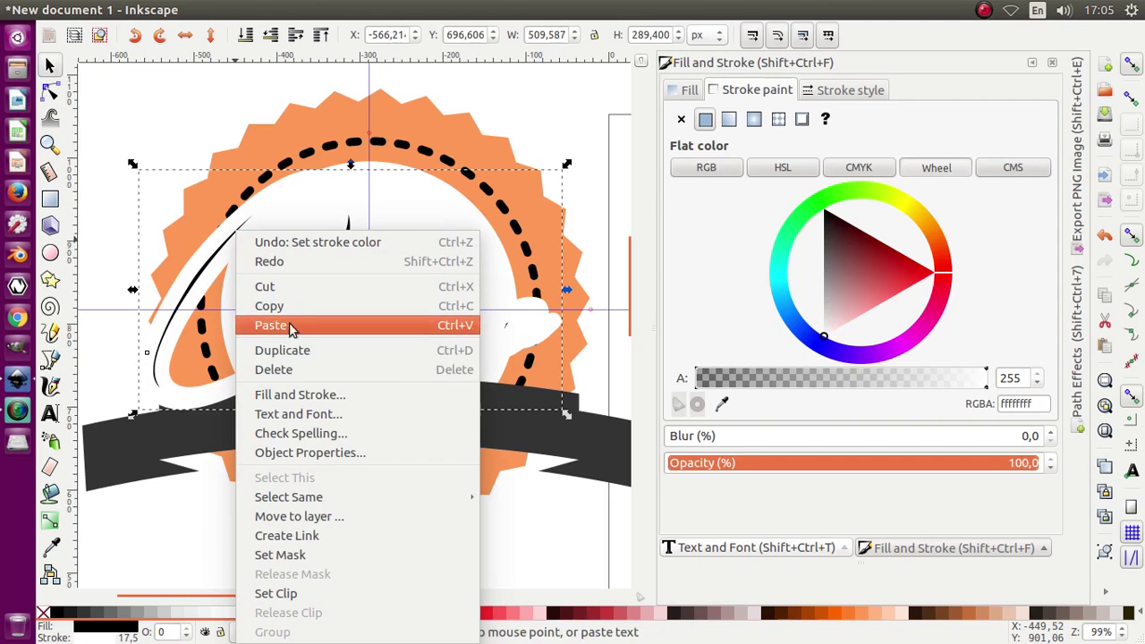
pyautogui.click(293, 354)
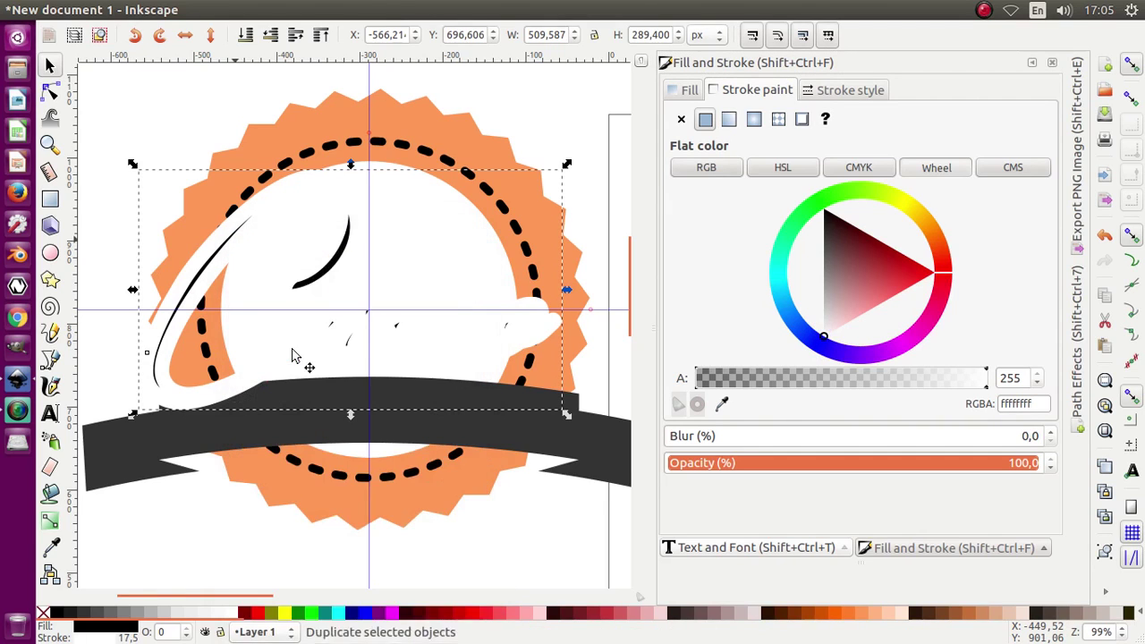
pyautogui.click(680, 120)
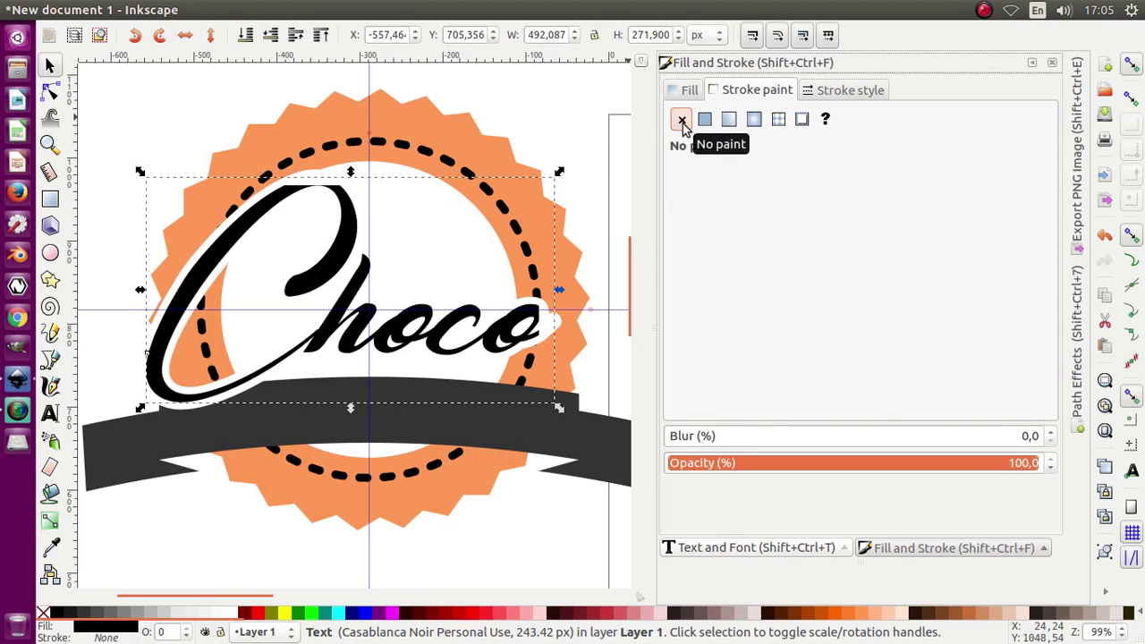
pyautogui.scroll(-1, 524, 279)
pyautogui.scroll(2, 465, 268)
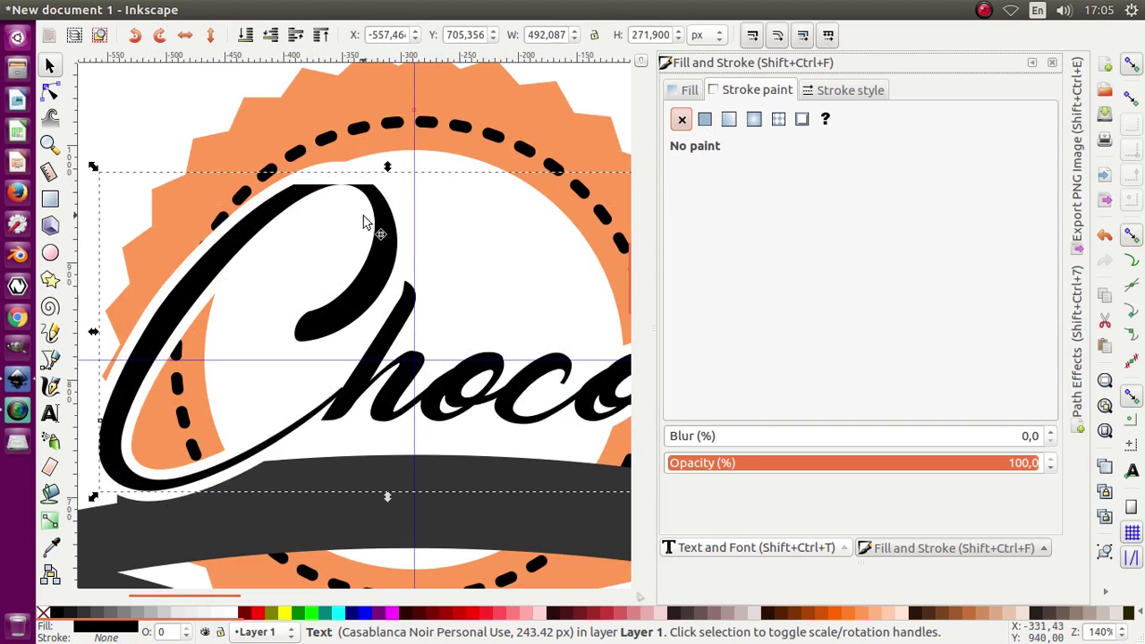
# Select the white-outlined Choco text behind the black lettering and increase its stroke width to 36.3 px.
pyautogui.hotkey('ctrl', 'z')
pyautogui.scroll(-3, 364, 224)
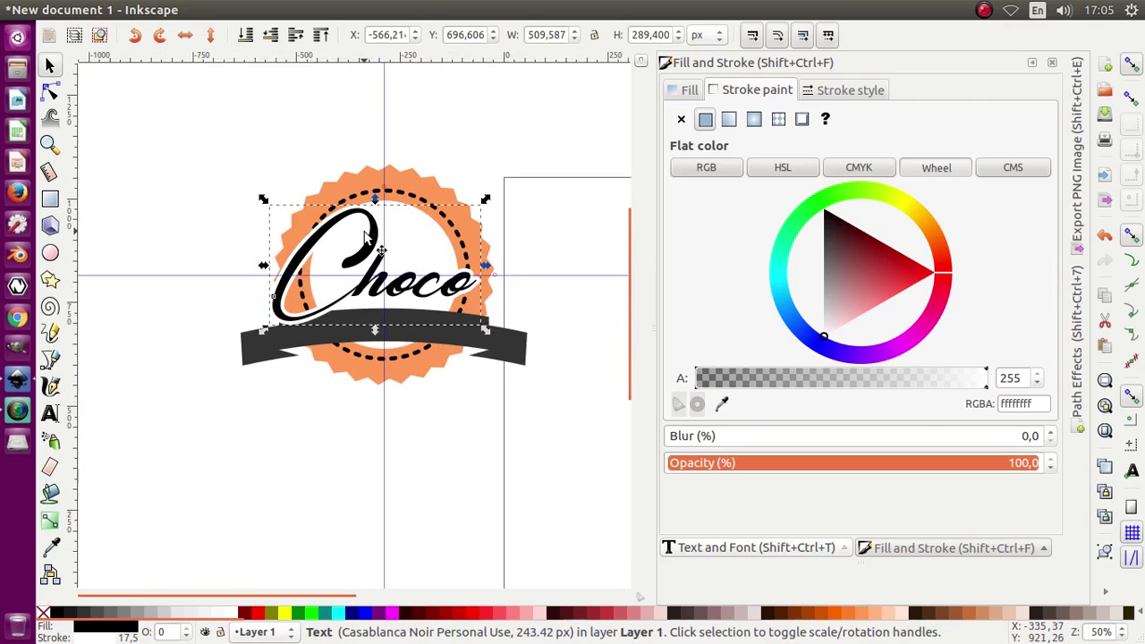
pyautogui.scroll(2, 364, 235)
pyautogui.click(269, 220)
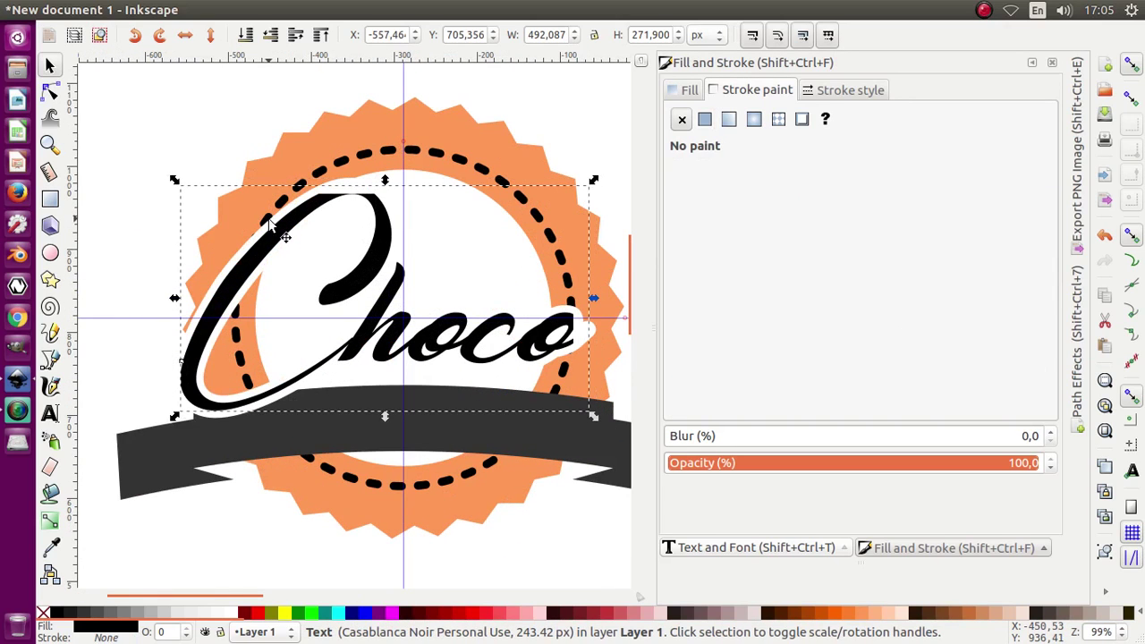
pyautogui.scroll(2, 235, 409)
pyautogui.click(228, 436)
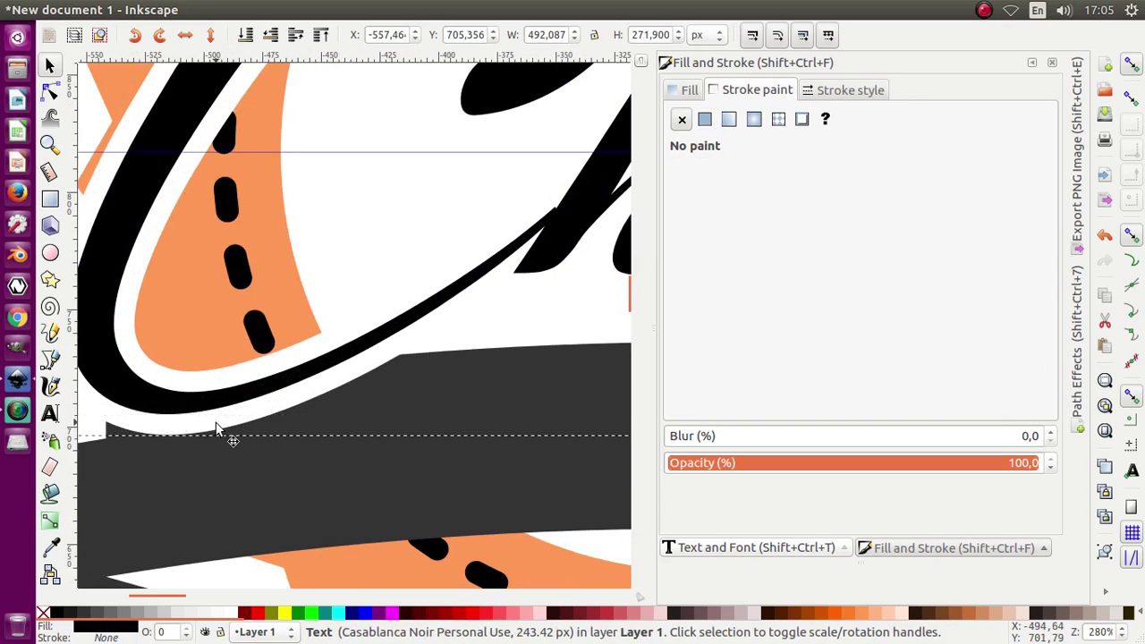
pyautogui.click(841, 90)
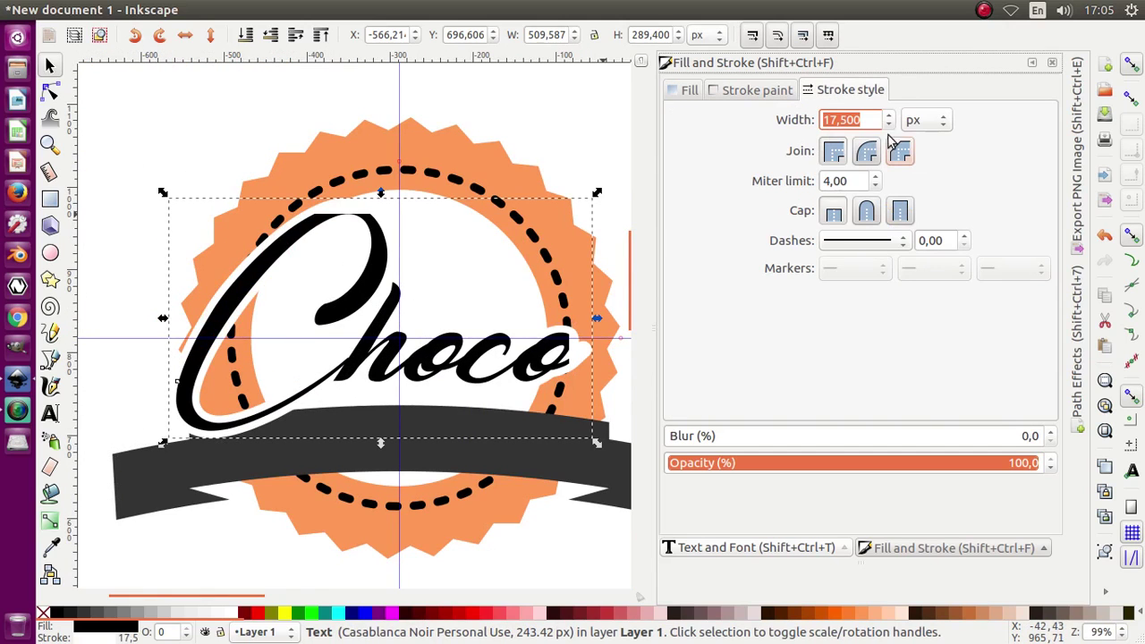
pyautogui.scroll(10, 888, 120)
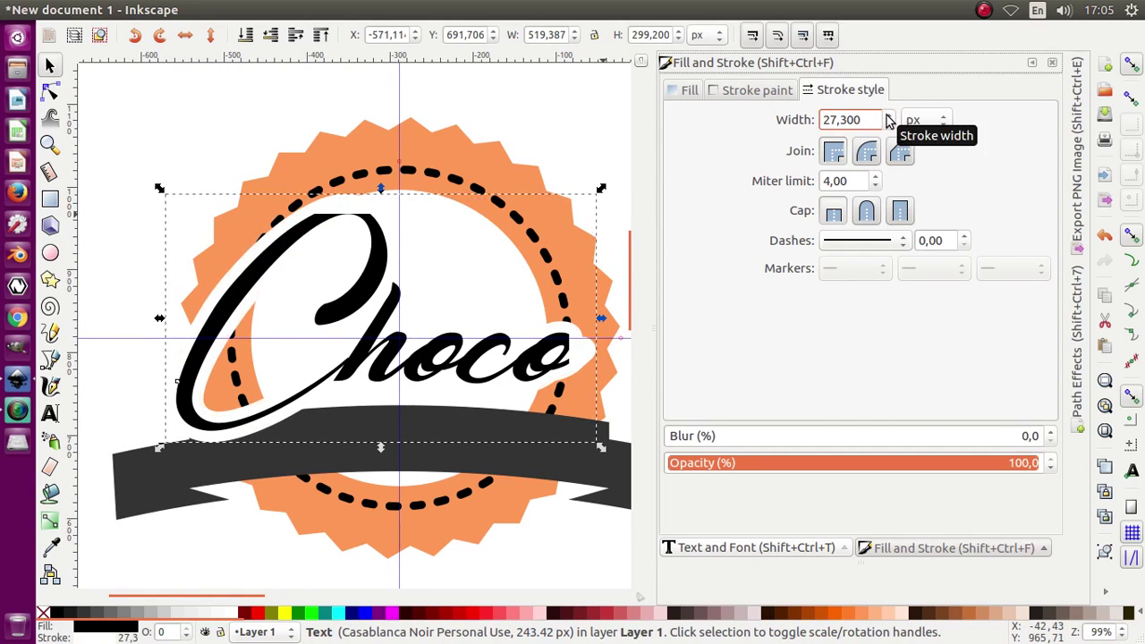
pyautogui.scroll(17, 889, 120)
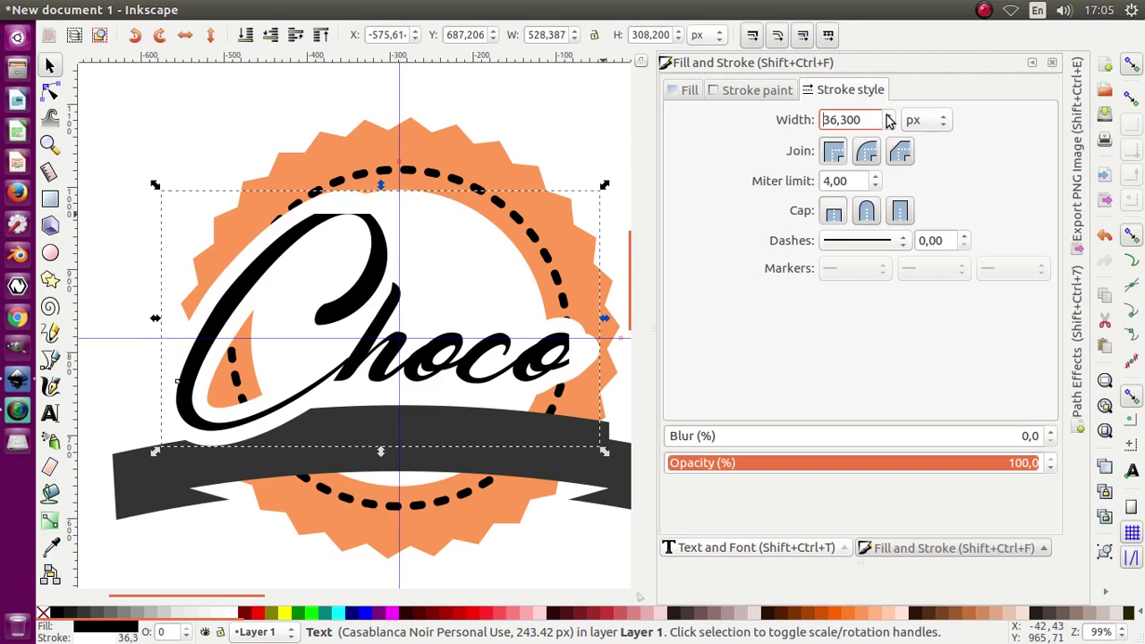
# Raise the dark ribbon to the top of the stacking order, above the Choco lettering.
pyautogui.keyDown('ctrl'); pyautogui.scroll(-1, 398, 286); pyautogui.keyUp('ctrl')
pyautogui.click(213, 438)
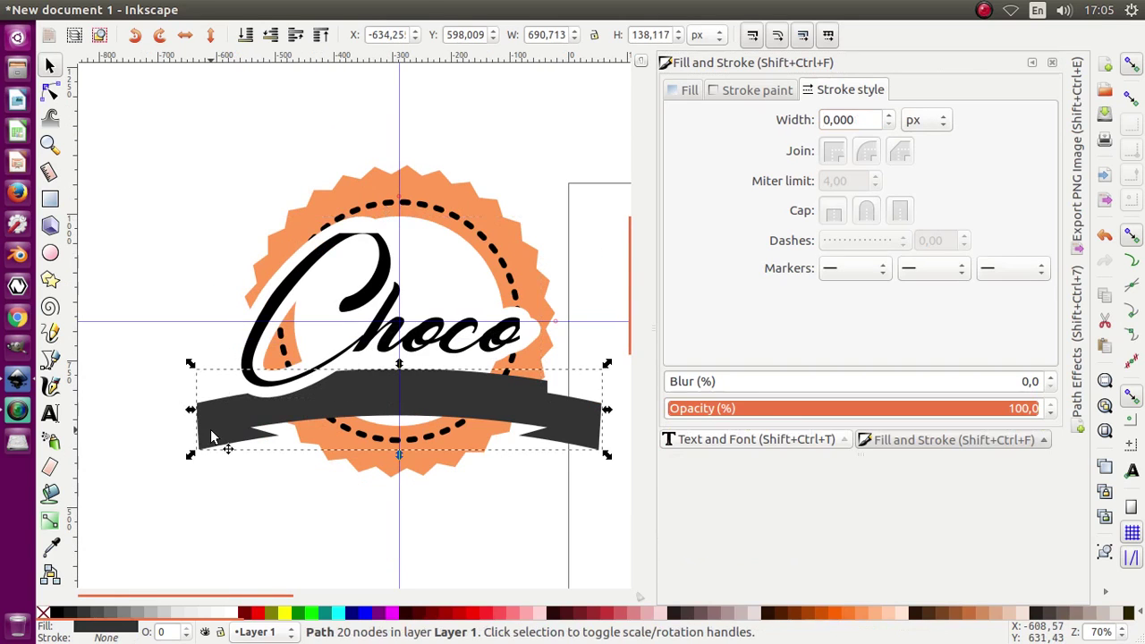
pyautogui.click(320, 36)
pyautogui.click(195, 267)
pyautogui.keyDown('ctrl'); pyautogui.scroll(1, 362, 314); pyautogui.keyUp('ctrl')
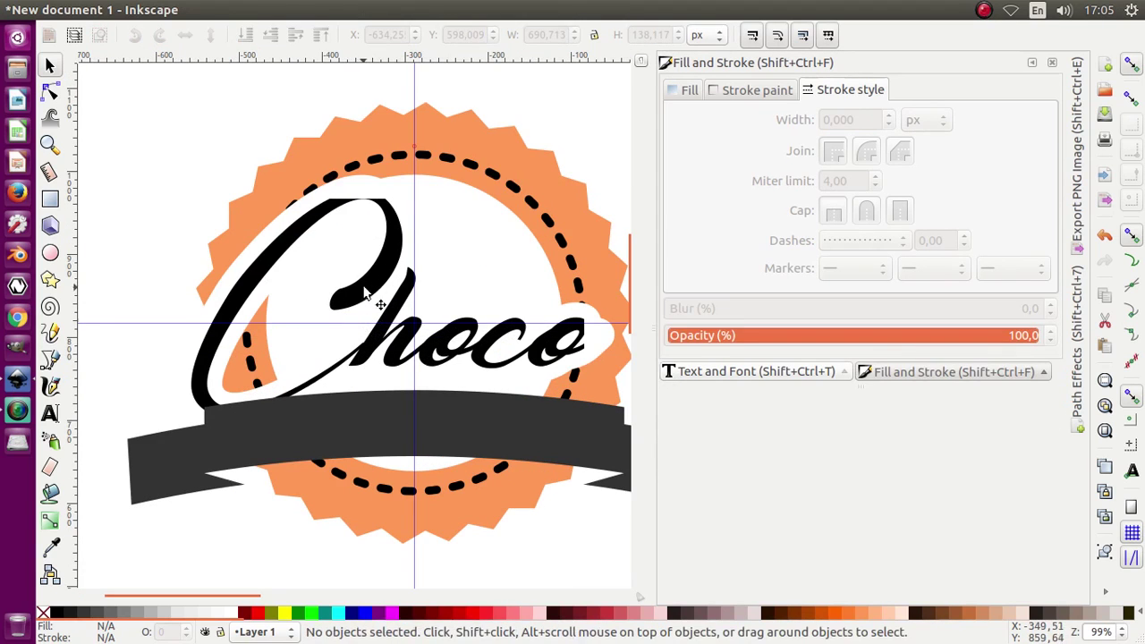
pyautogui.click(365, 291)
pyautogui.keyDown('ctrl'); pyautogui.scroll(-1, 347, 280); pyautogui.keyUp('ctrl')
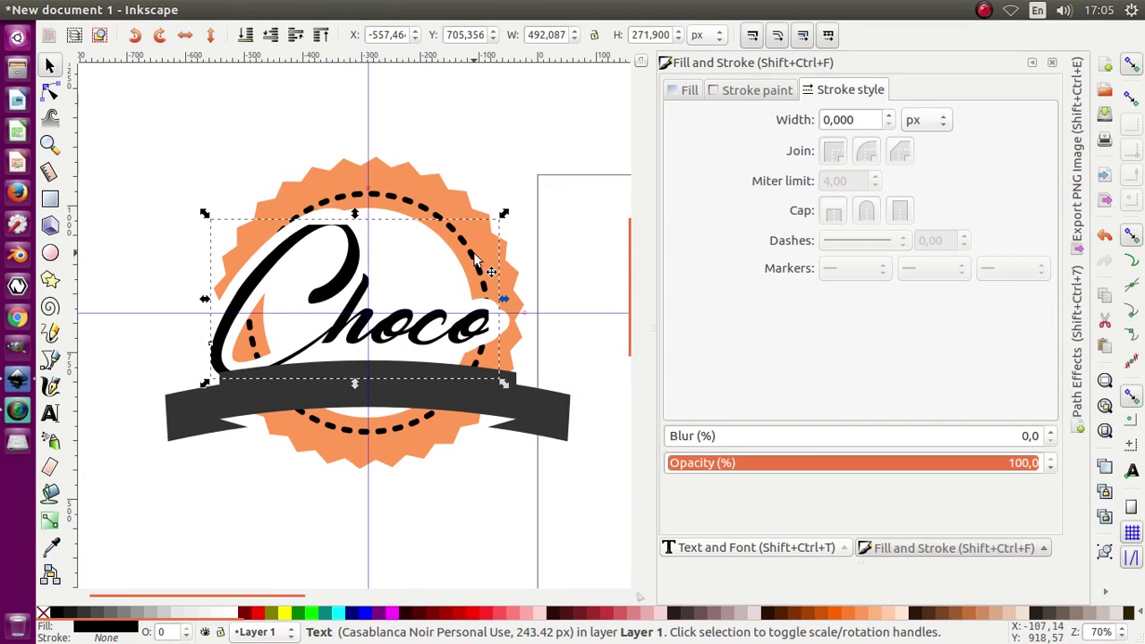
pyautogui.keyDown('ctrl'); pyautogui.scroll(-1, 384, 247); pyautogui.keyUp('ctrl')
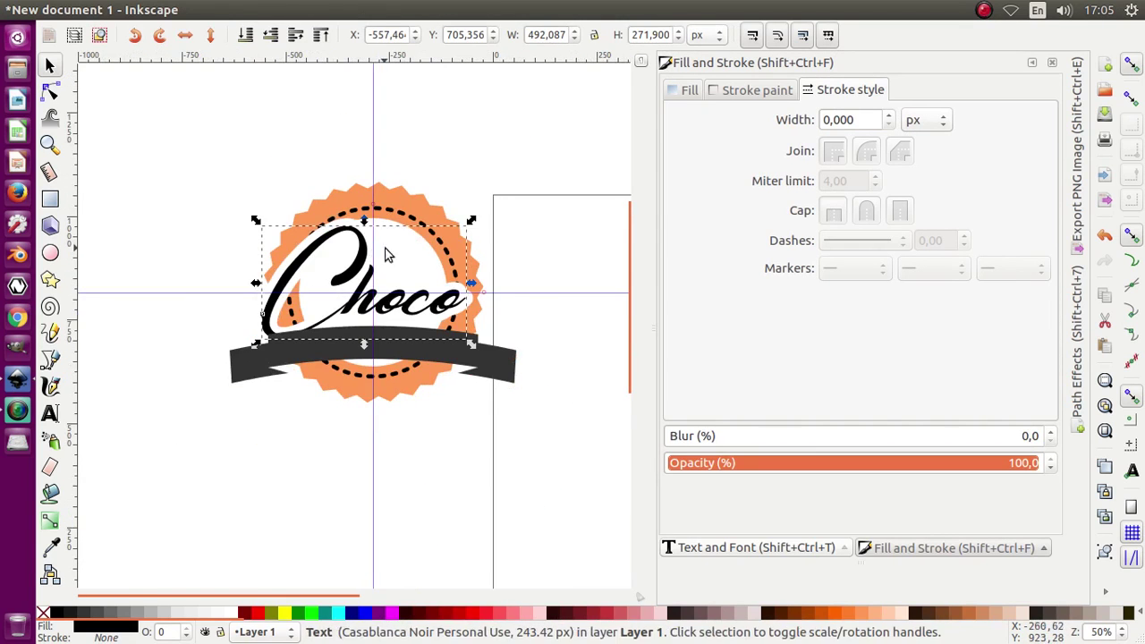
pyautogui.click(540, 271)
pyautogui.keyDown('ctrl'); pyautogui.scroll(1, 433, 284); pyautogui.keyUp('ctrl')
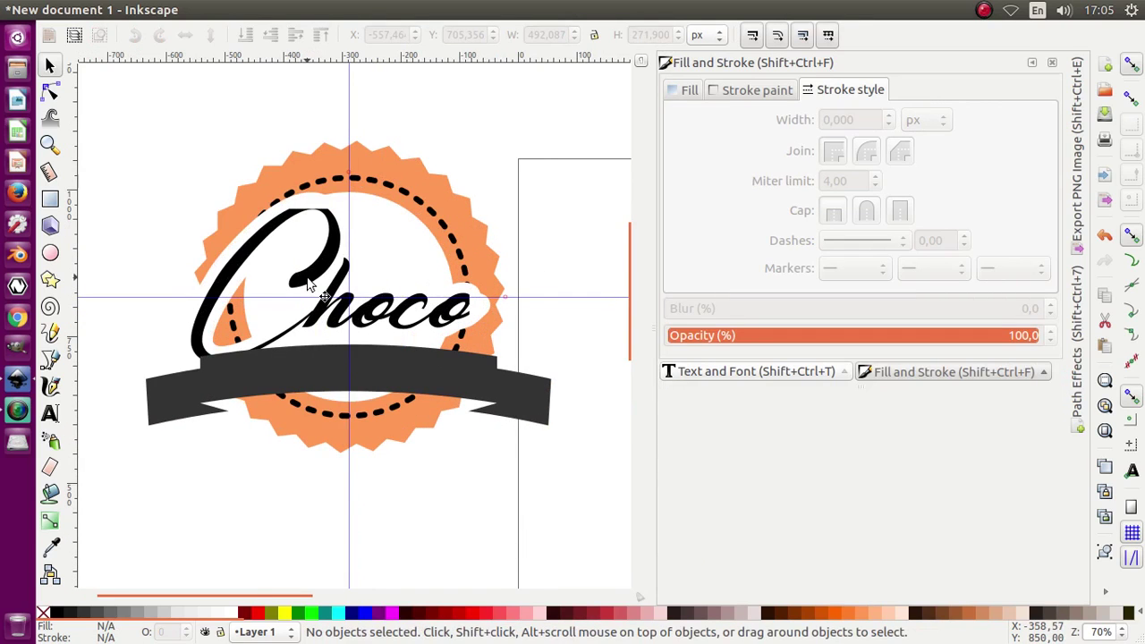
# Duplicate the black Choco text, move the copy up and to the right, and replace its wording with "sense".
pyautogui.click(307, 285)
pyautogui.hotkey('ctrl', 'd')
pyautogui.moveTo(308, 284); pyautogui.dragTo(497, 162)
pyautogui.doubleClick(498, 162)
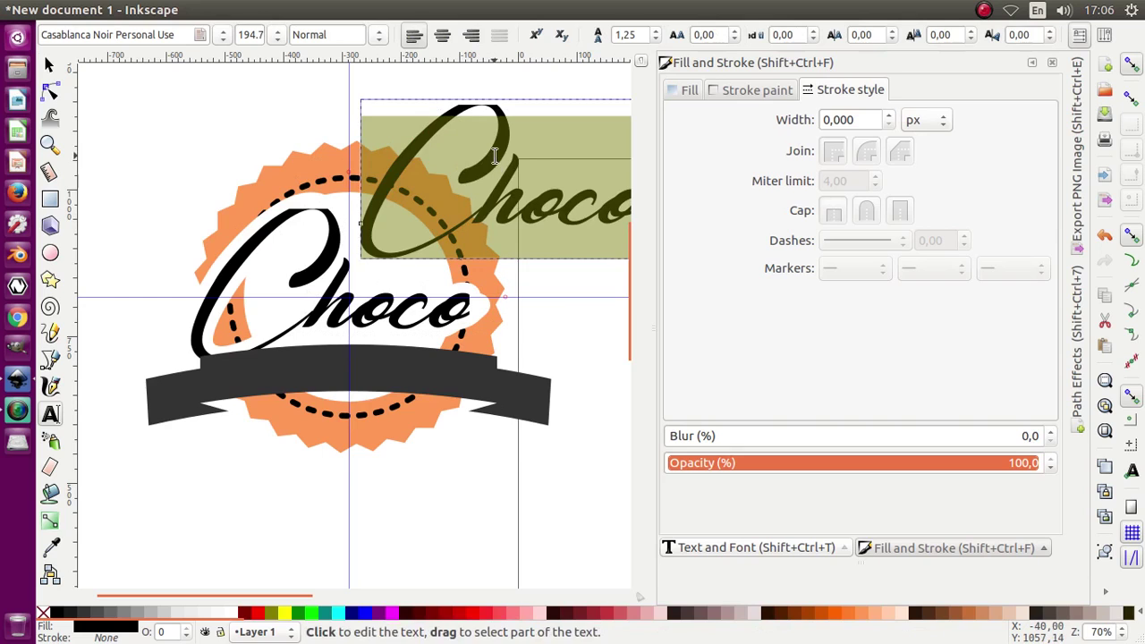
pyautogui.write('sense')
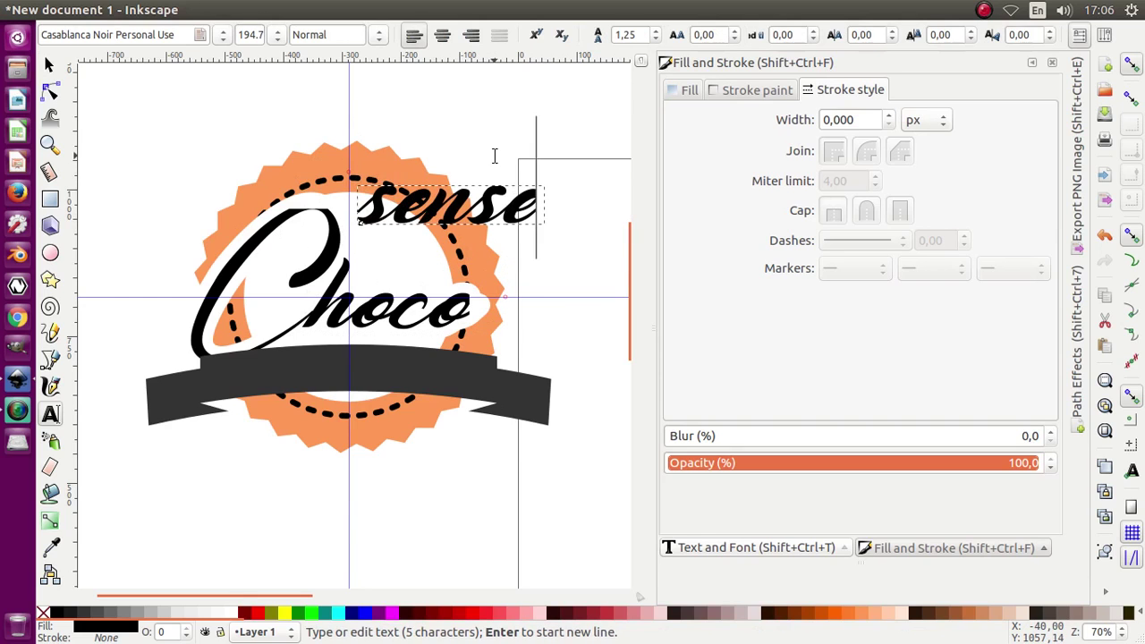
pyautogui.click(49, 65)
# Scale the sense text to about 286 px wide and place it just above "hoco" at about X -281 px, Y 831 px.
pyautogui.scroll(1, 394, 224)
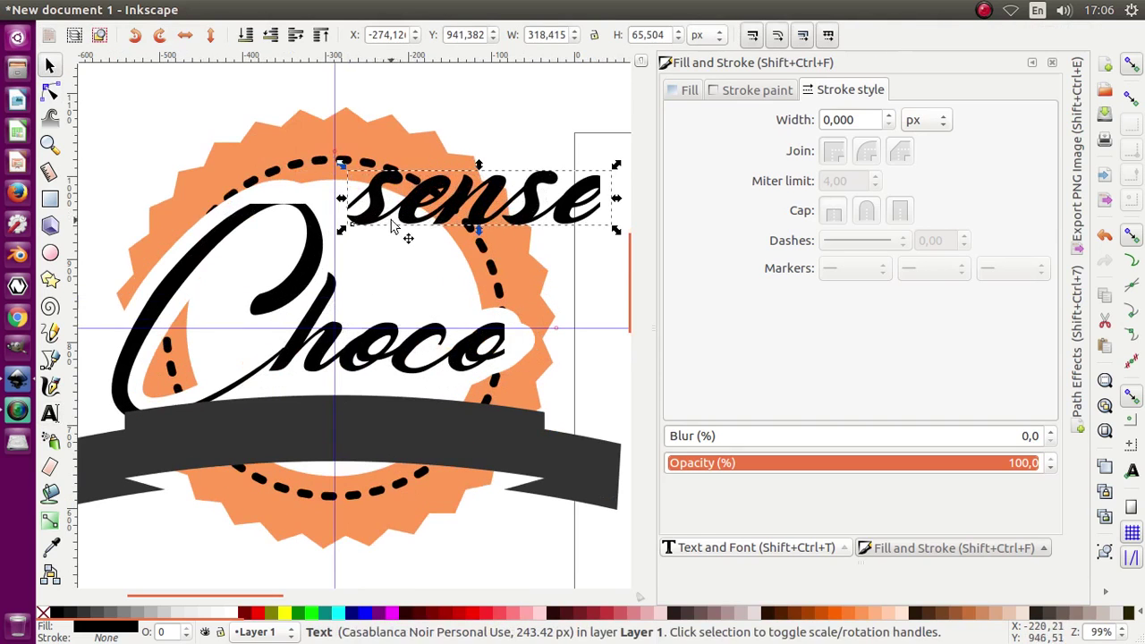
pyautogui.moveTo(396, 224); pyautogui.dragTo(402, 279)
pyautogui.hotkey('ctrl', 'Right')
pyautogui.hotkey('ctrl', 'Right')
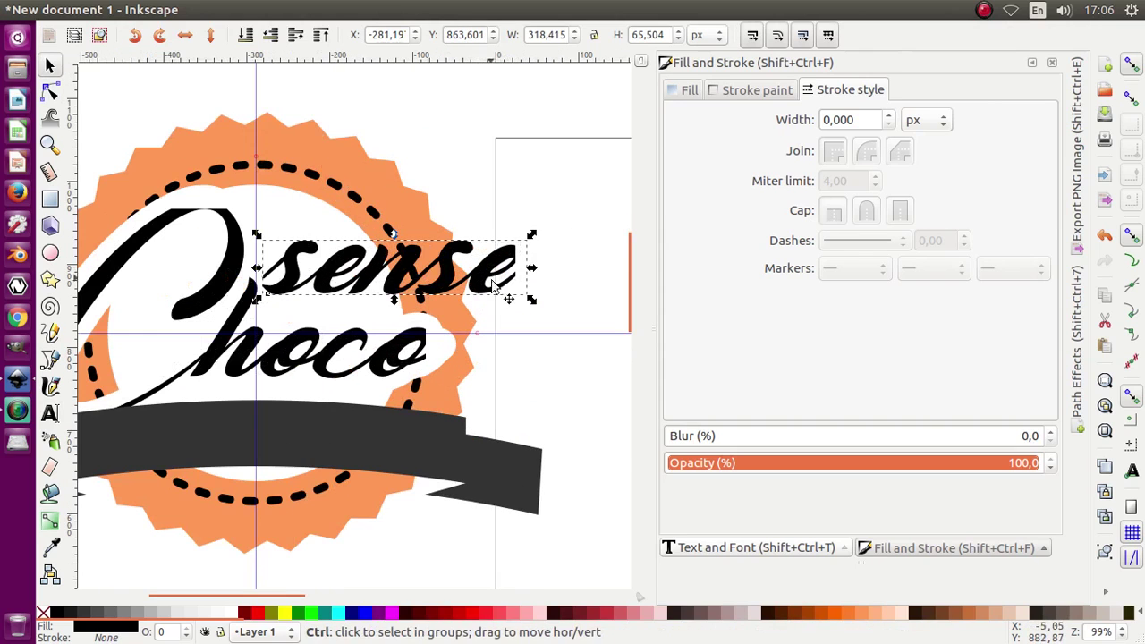
pyautogui.moveTo(529, 301); pyautogui.dragTo(441, 332)
pyautogui.moveTo(365, 269); pyautogui.dragTo(367, 307)
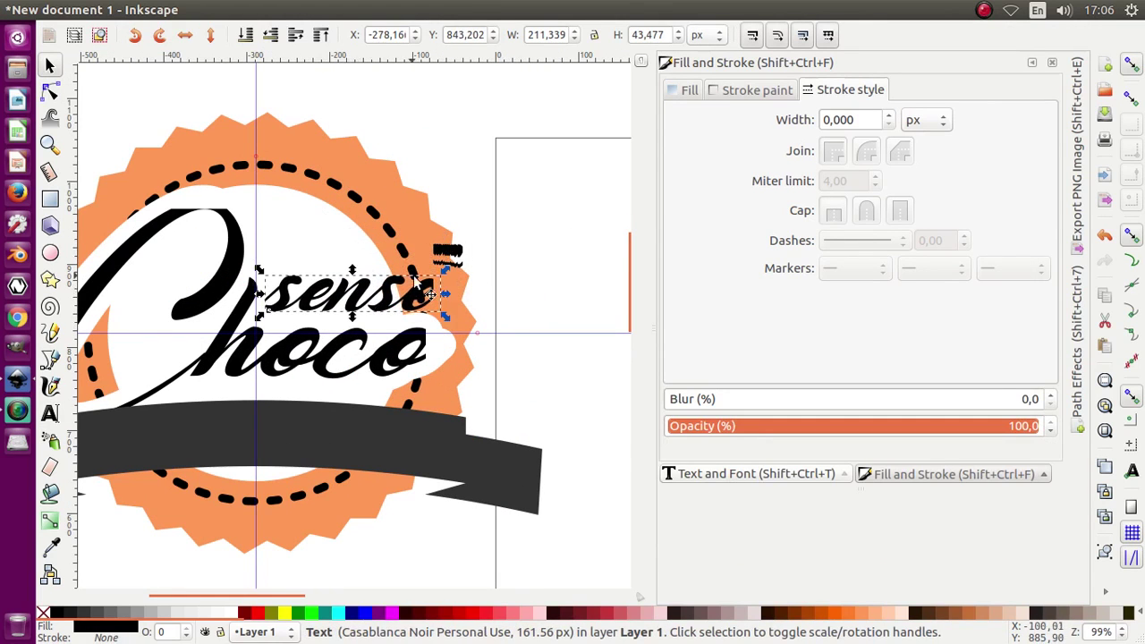
pyautogui.moveTo(448, 271); pyautogui.dragTo(516, 235)
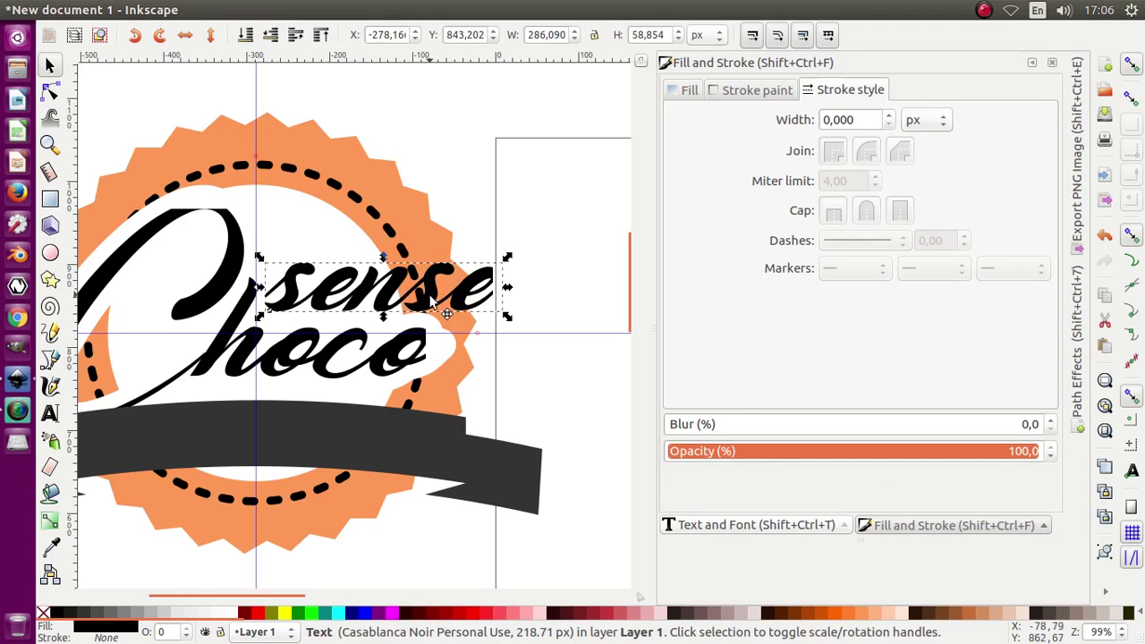
pyautogui.moveTo(435, 310)
pyautogui.mouseDown()
pyautogui.moveTo(433, 270)
pyautogui.moveTo(444, 319)
pyautogui.mouseUp()
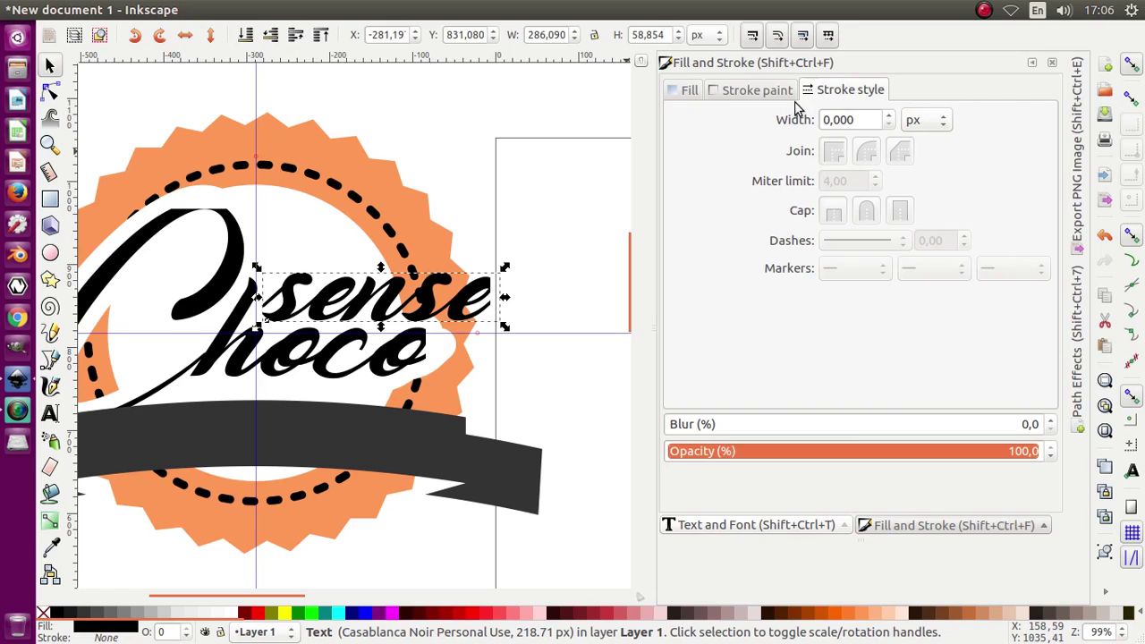
# Give the small sense text a flat white stroke and set its stroke width to 20.9 px.
pyautogui.click(756, 90)
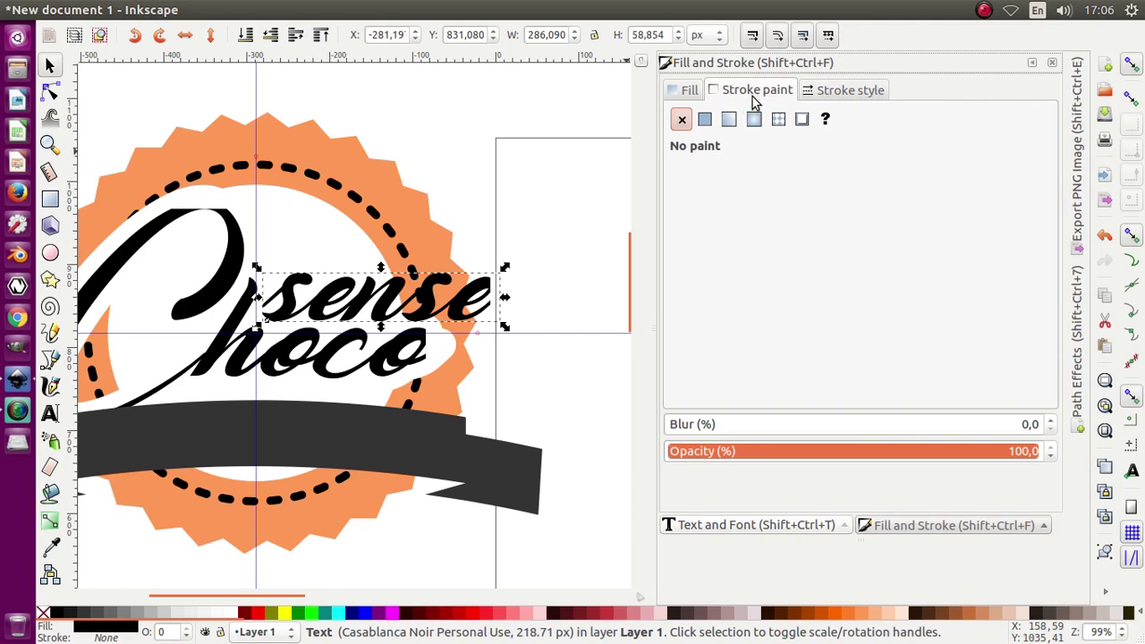
pyautogui.click(704, 119)
pyautogui.click(841, 90)
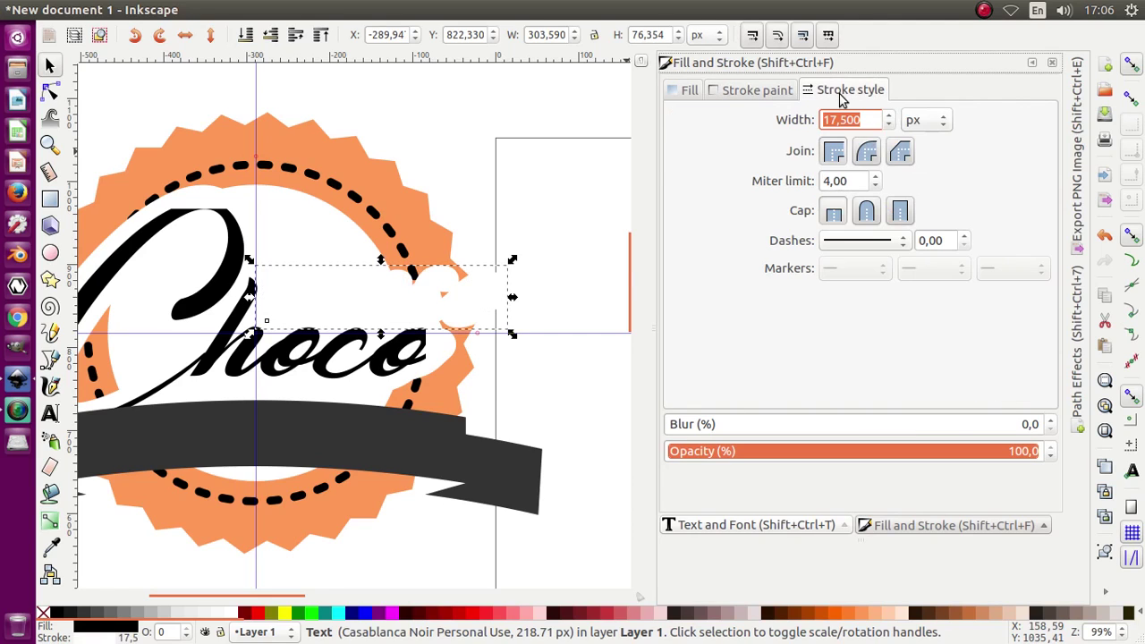
pyautogui.click(889, 116)
pyautogui.click(889, 116)
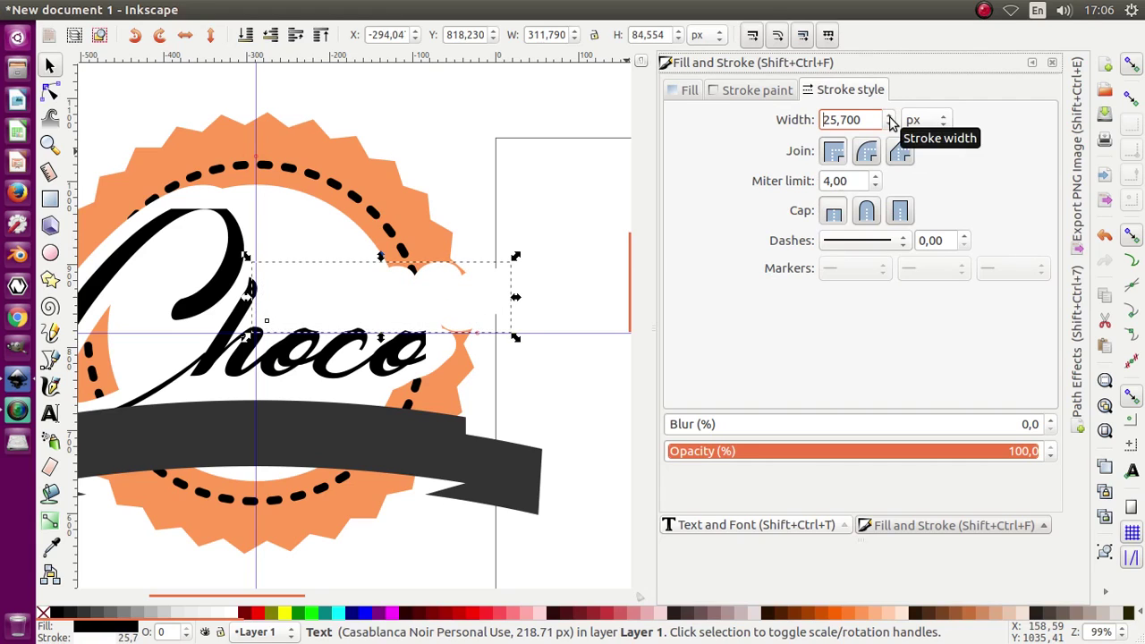
pyautogui.click(889, 124)
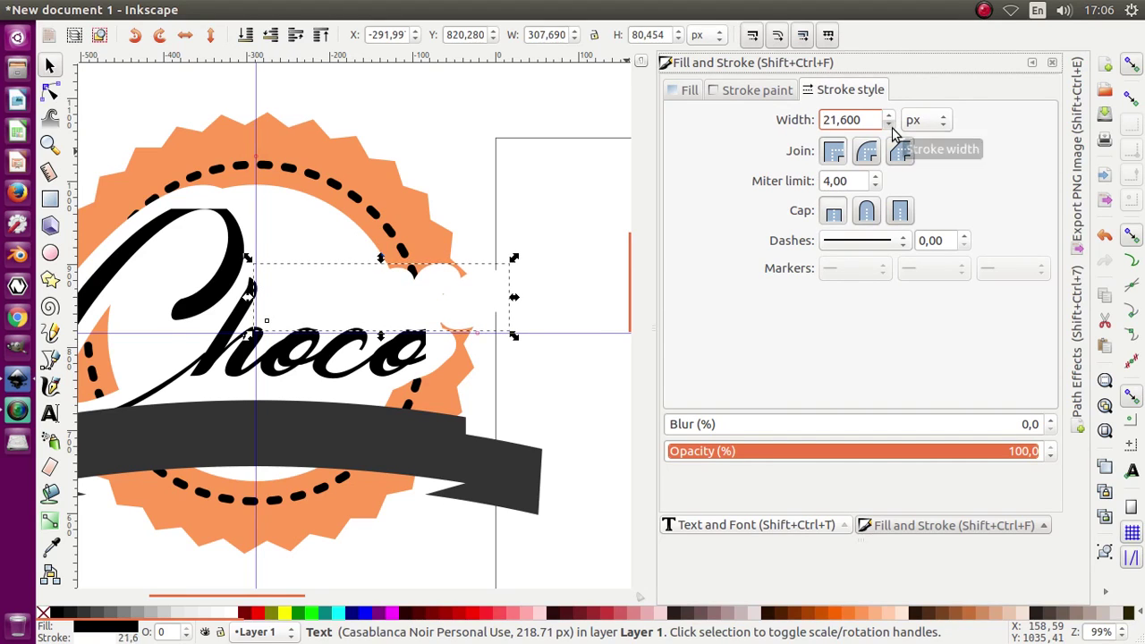
pyautogui.click(889, 124)
pyautogui.click(889, 125)
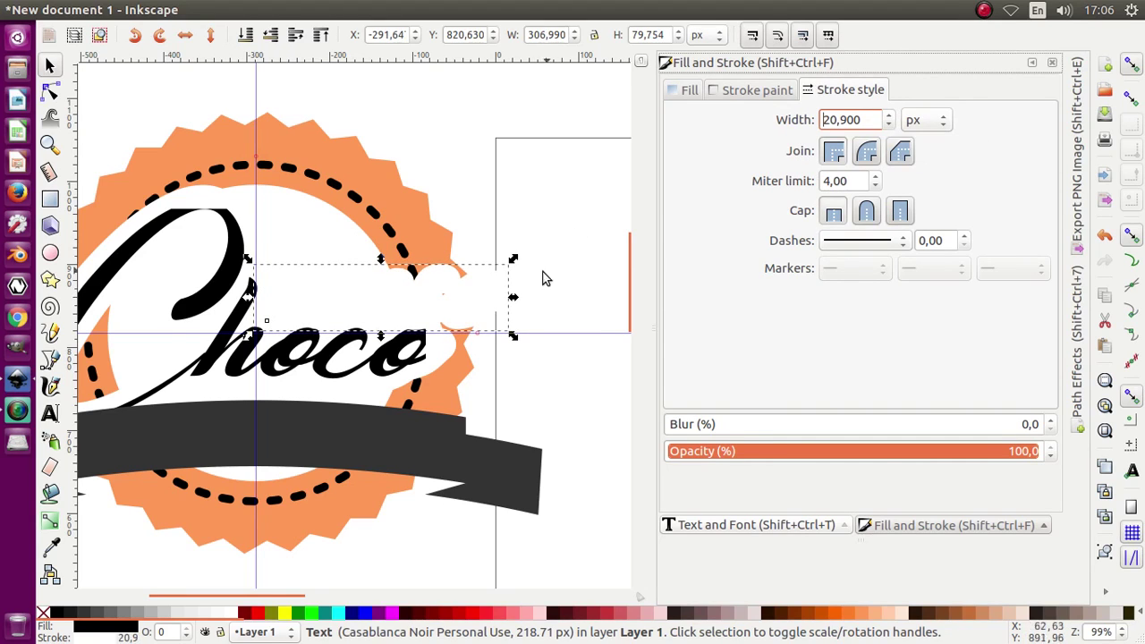
# Duplicate the white-outlined sense text and remove the stroke from the copy, leaving black lettering over the white outline.
pyautogui.rightClick(487, 293)
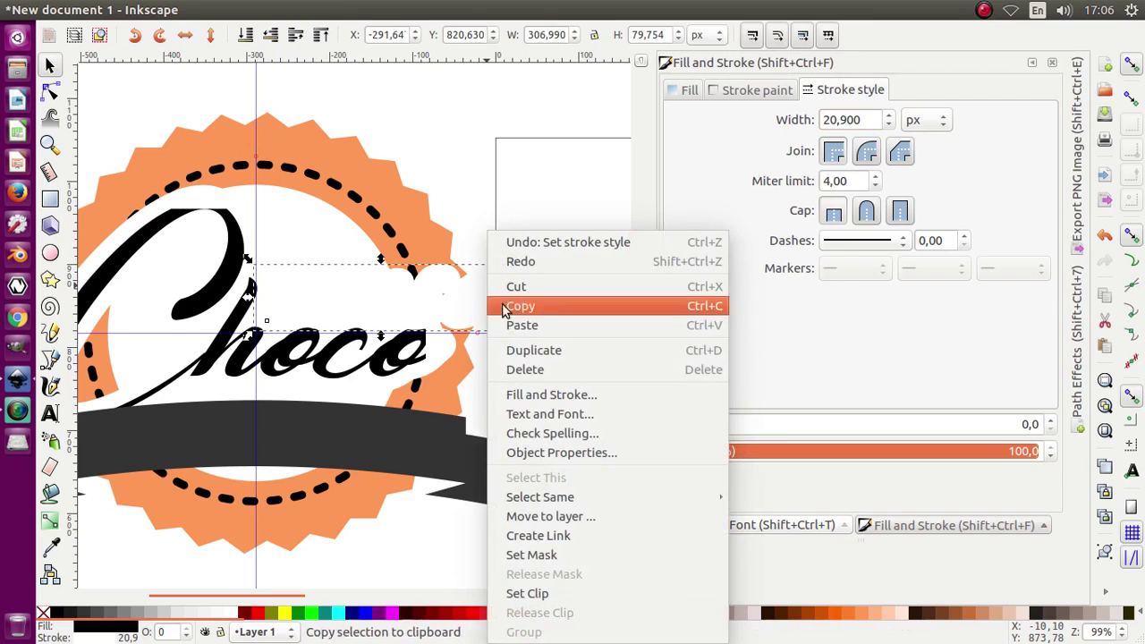
pyautogui.click(531, 351)
pyautogui.click(750, 92)
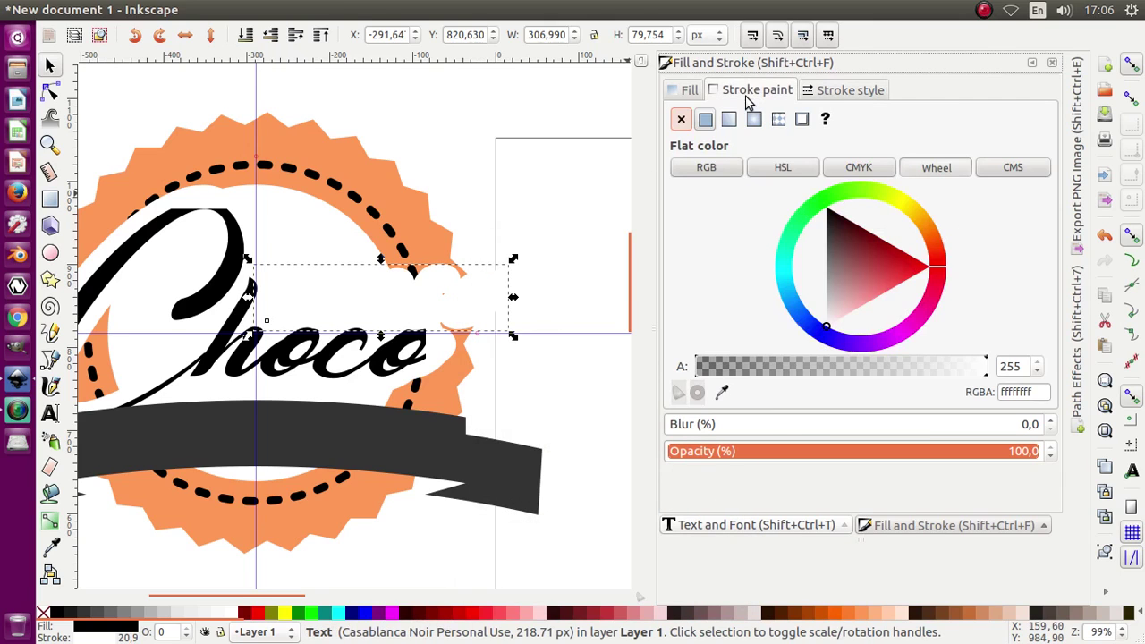
pyautogui.click(679, 122)
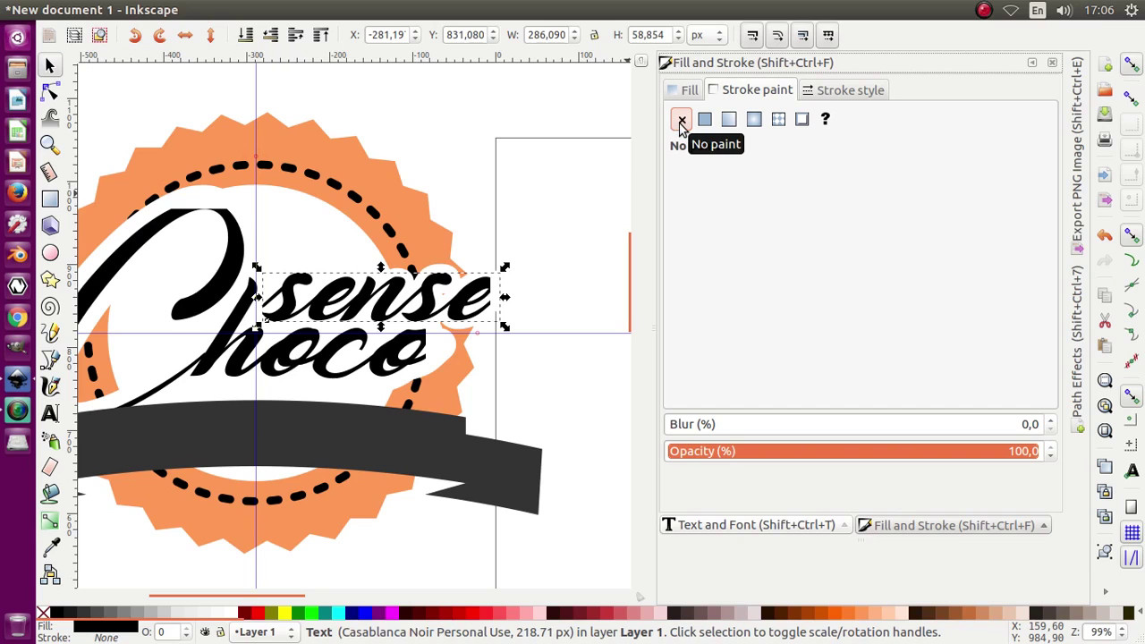
pyautogui.scroll(-1, 543, 215)
pyautogui.click(459, 168)
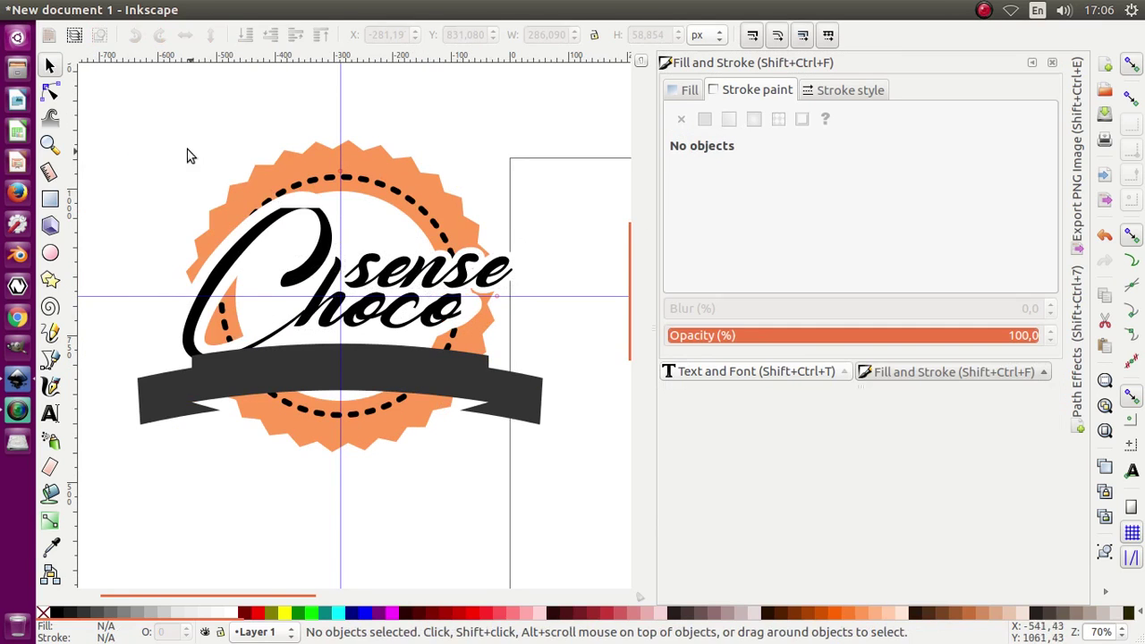
# Select all four Choco and sense text objects together and group them.
pyautogui.moveTo(106, 131); pyautogui.dragTo(581, 393)
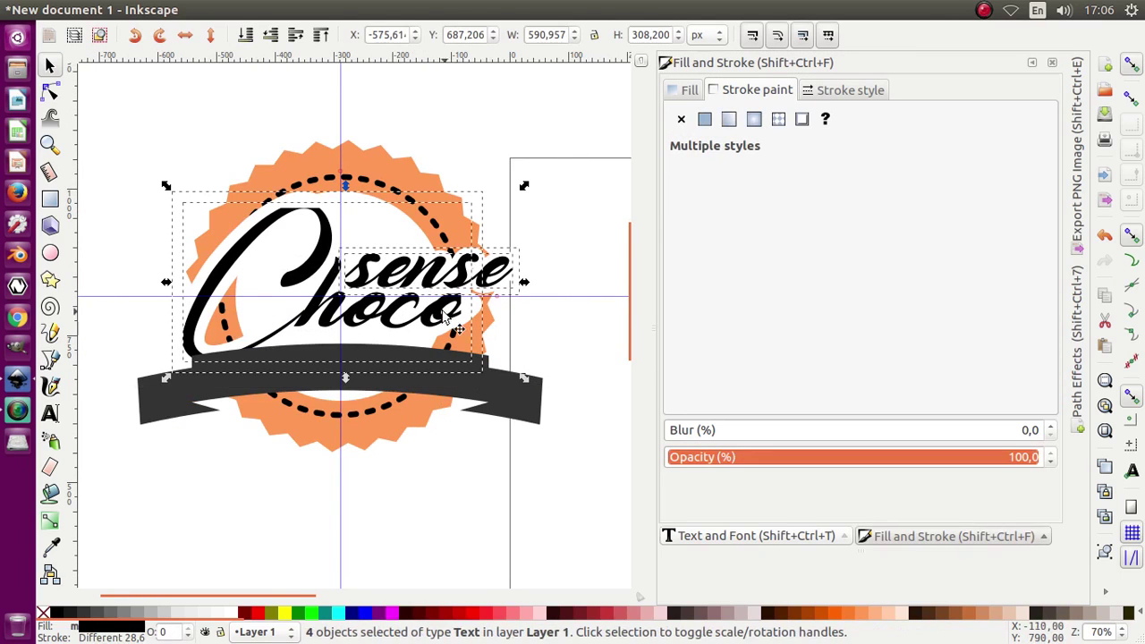
pyautogui.rightClick(375, 308)
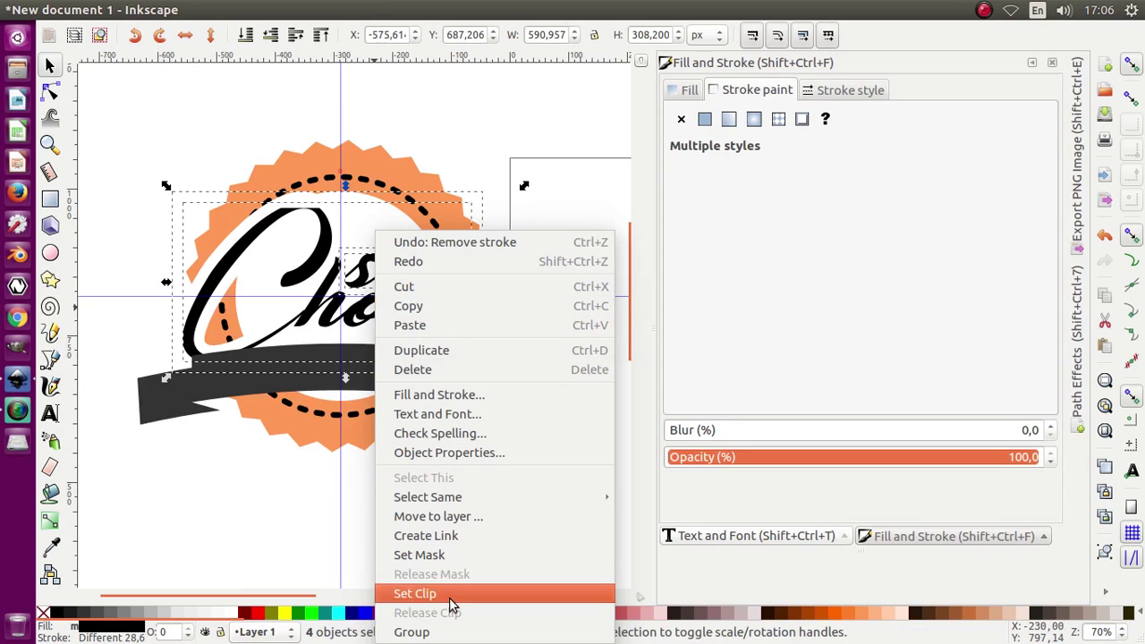
pyautogui.click(451, 634)
pyautogui.click(555, 362)
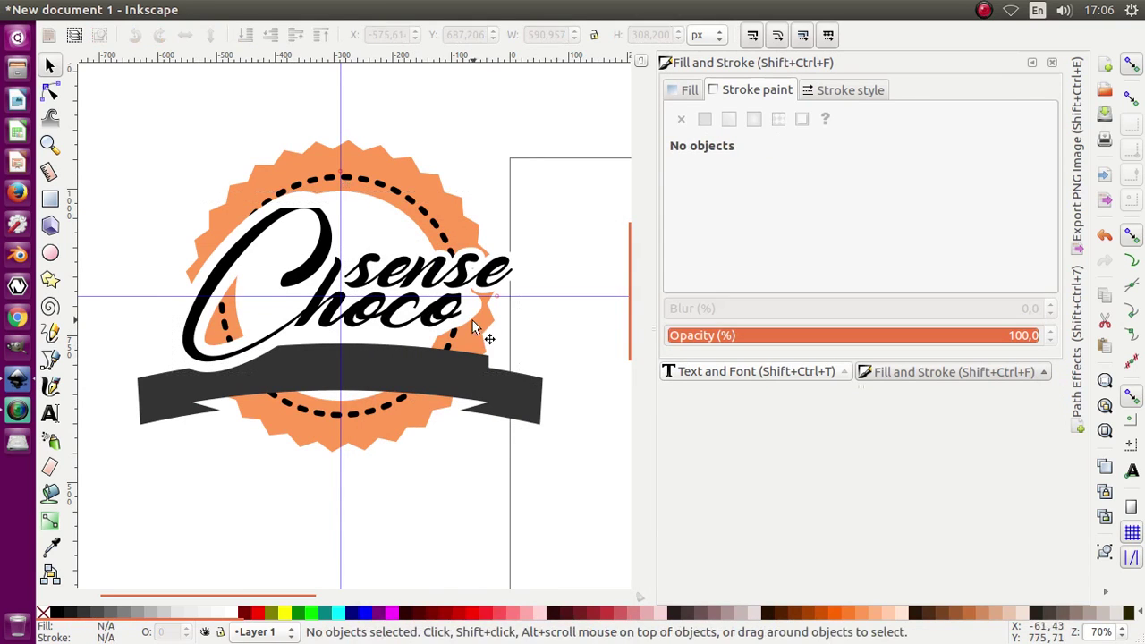
# Raise the dark ribbon above the grouped lettering and move it straight down to about Y 580 px.
pyautogui.click(386, 378)
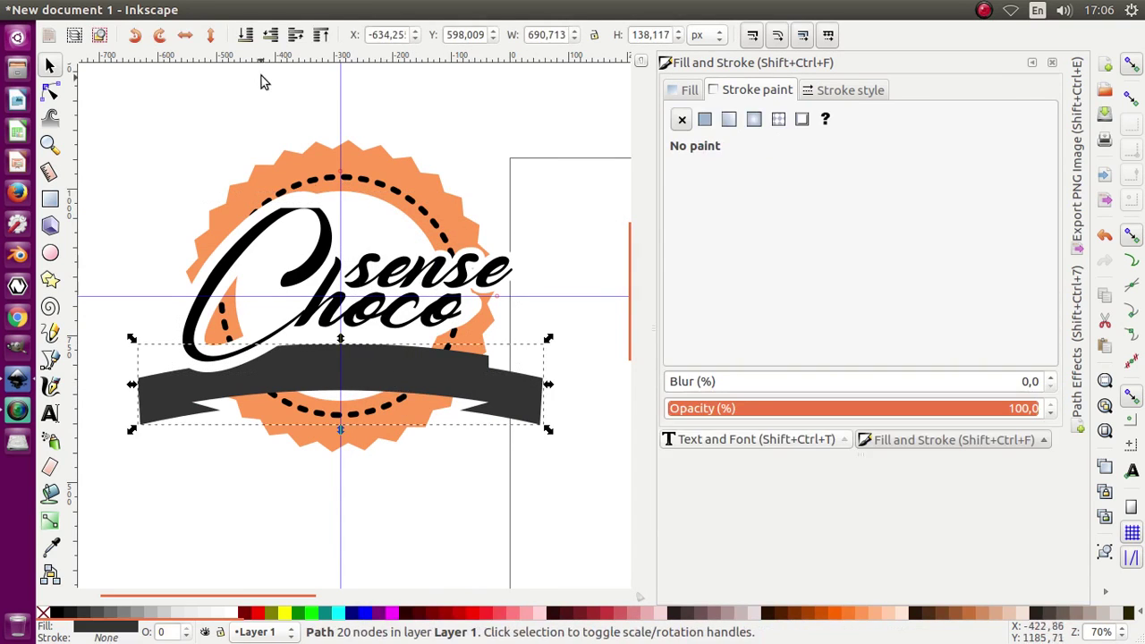
pyautogui.scroll(-1, 373, 465)
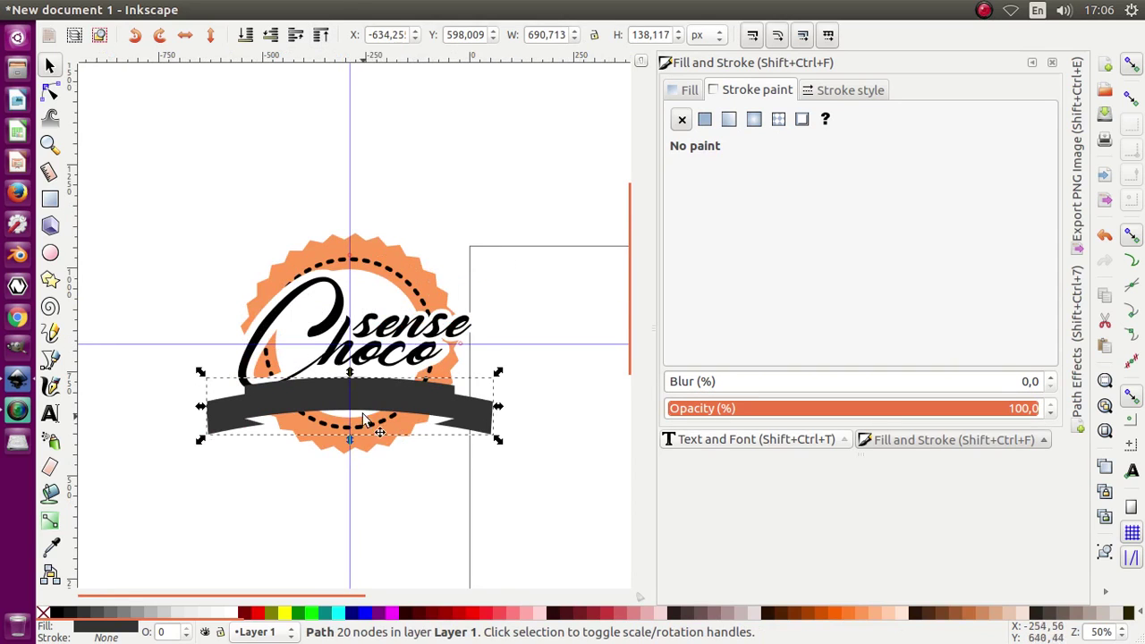
pyautogui.scroll(1, 365, 416)
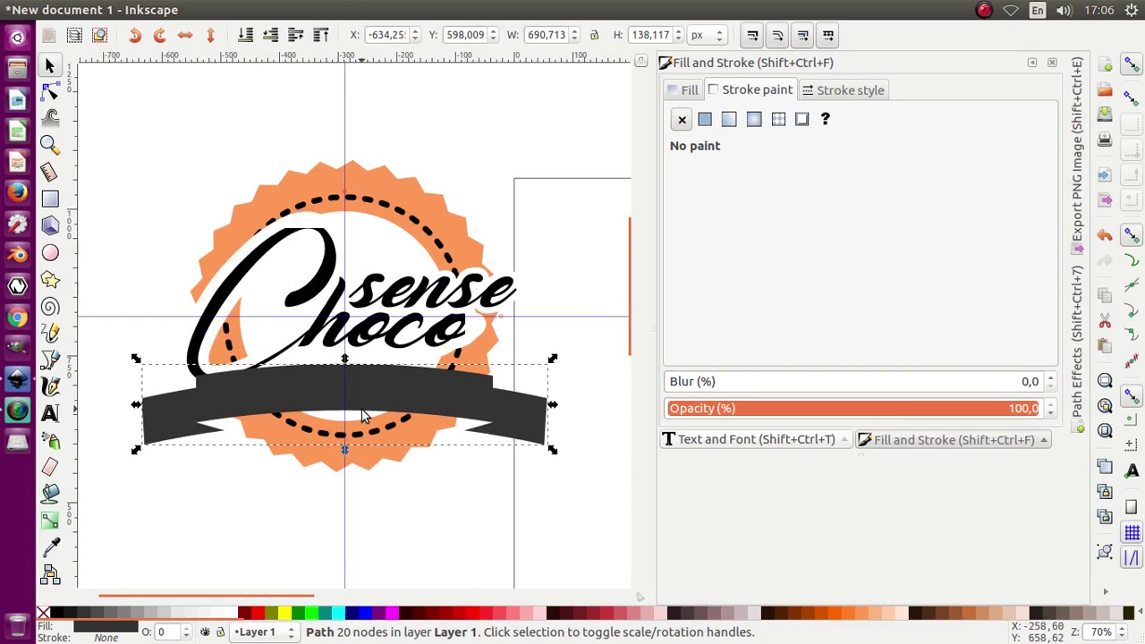
pyautogui.click(228, 492)
pyautogui.click(264, 395)
pyautogui.press('Down')
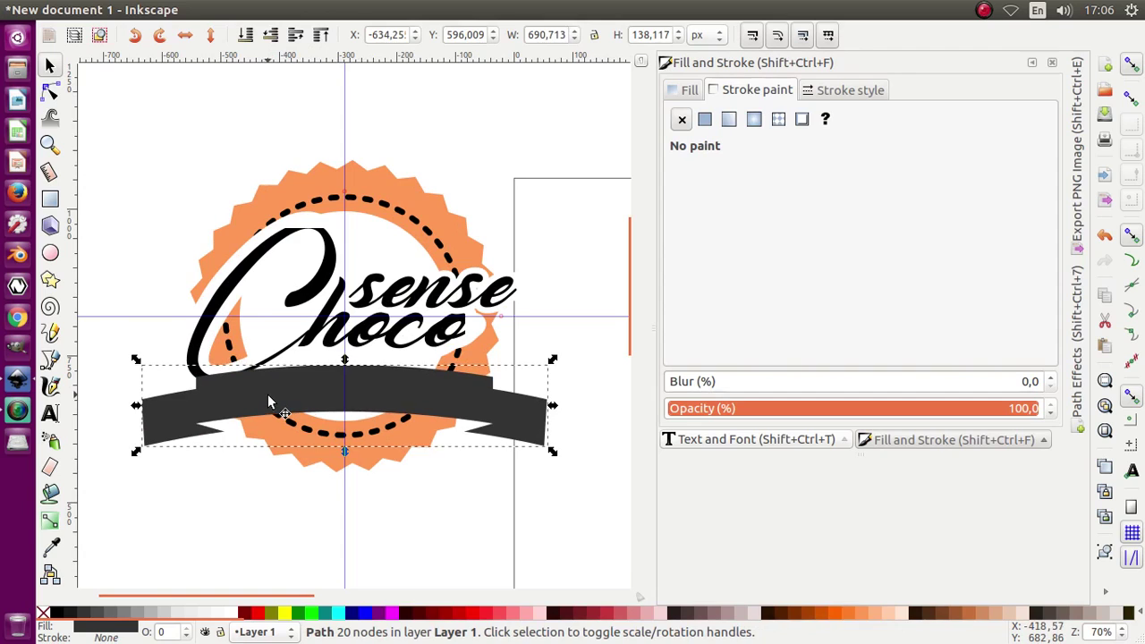
pyautogui.press('Down')
pyautogui.press('Down')
pyautogui.press('Down')
pyautogui.press('Down')
pyautogui.press('Down')
pyautogui.press('Down')
pyautogui.press('Down')
pyautogui.press('Down')
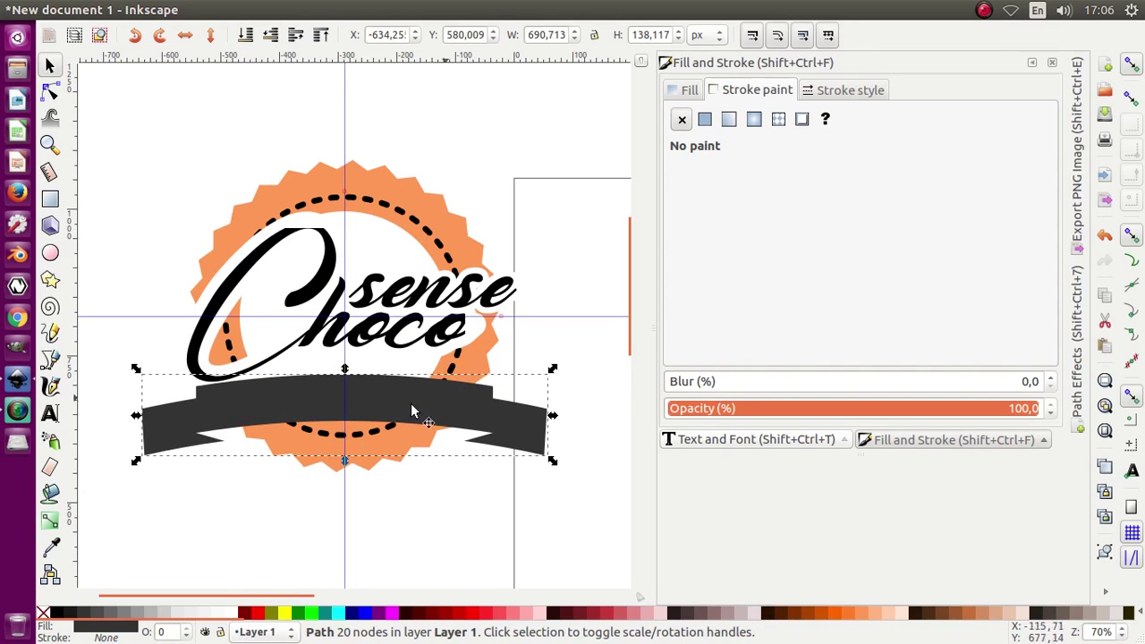
# Add a new text object reading "- sense of sense -" above the badge.
pyautogui.click(50, 413)
pyautogui.click(193, 146)
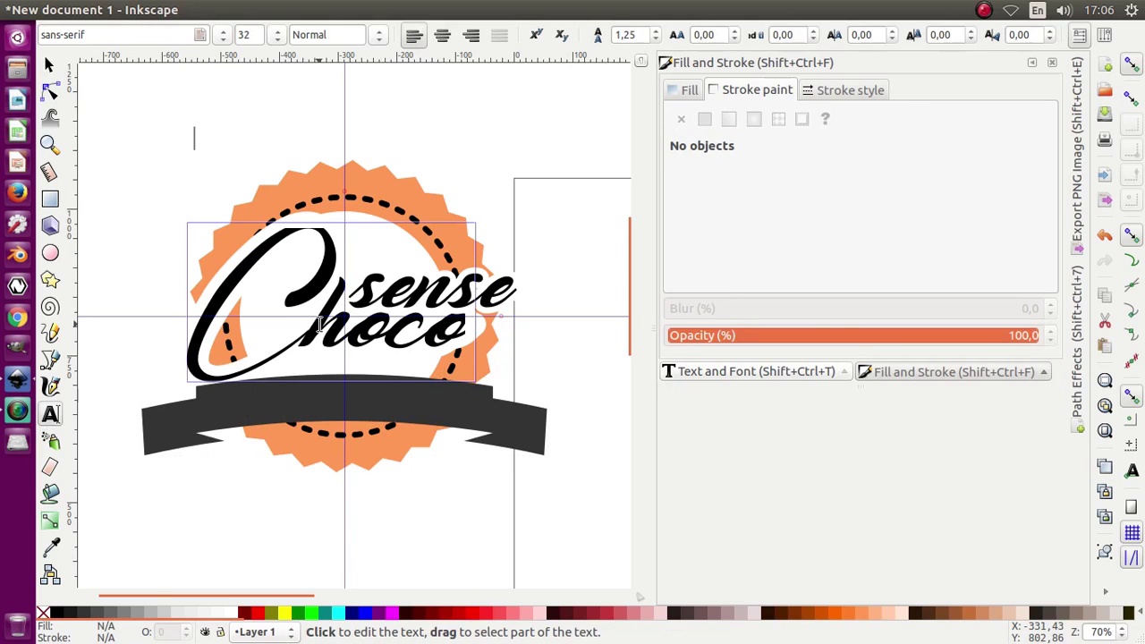
pyautogui.write('Es')
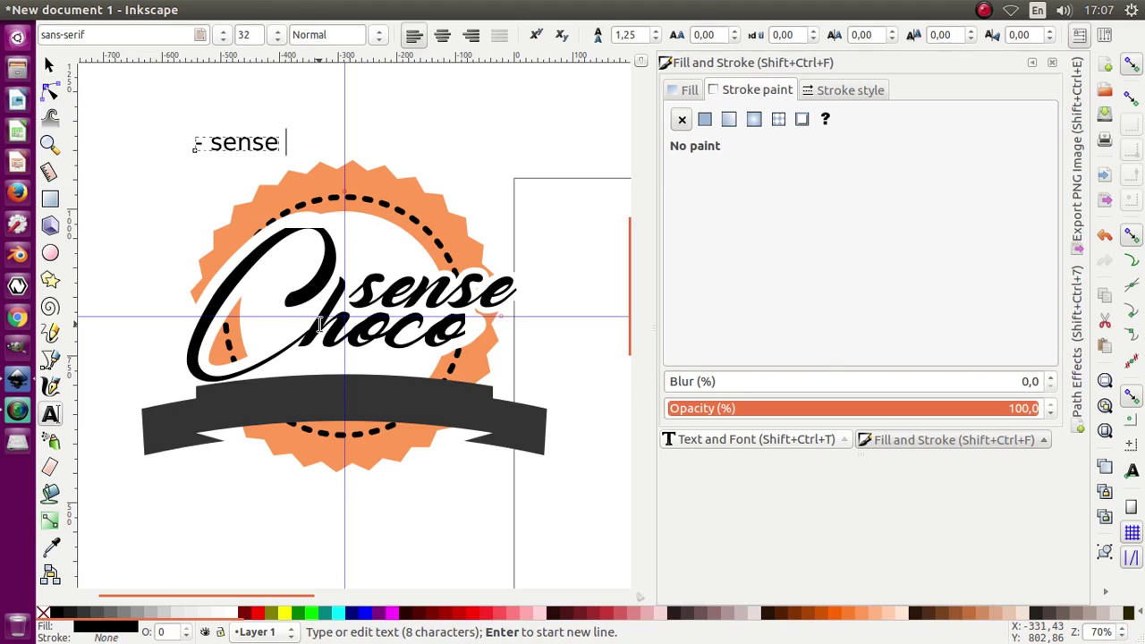
pyautogui.write('of sense')
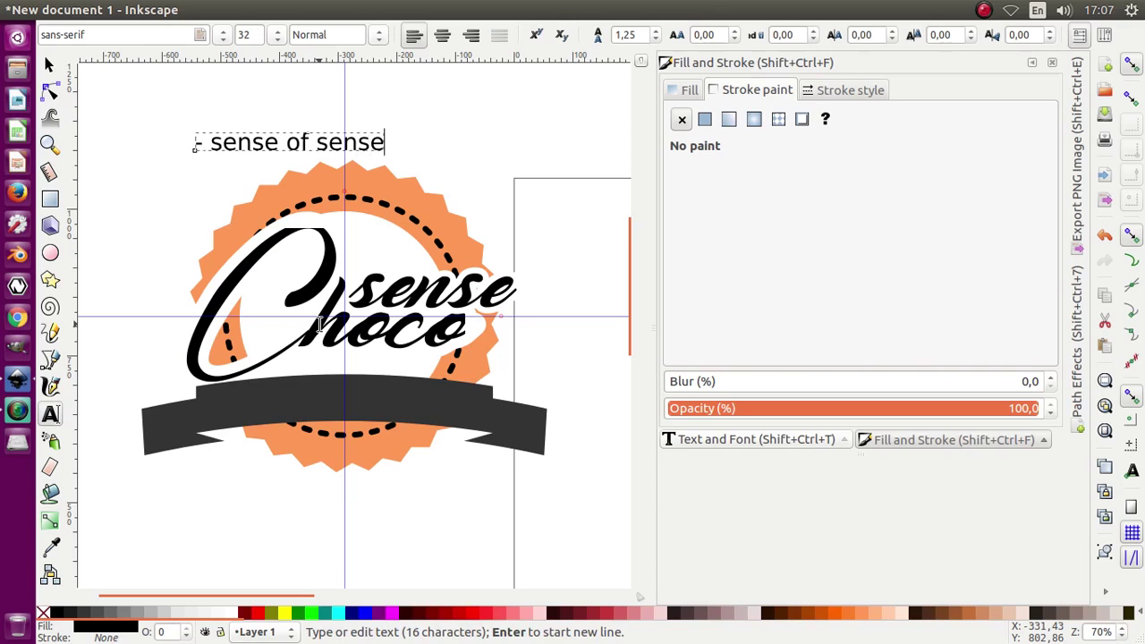
pyautogui.write(' -')
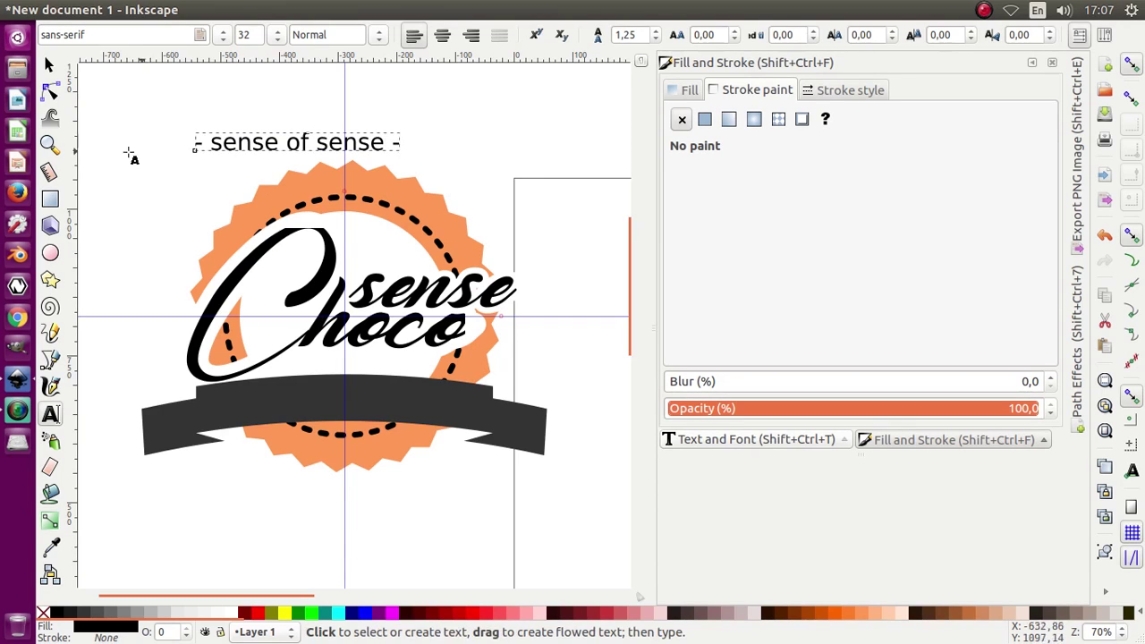
pyautogui.click(51, 67)
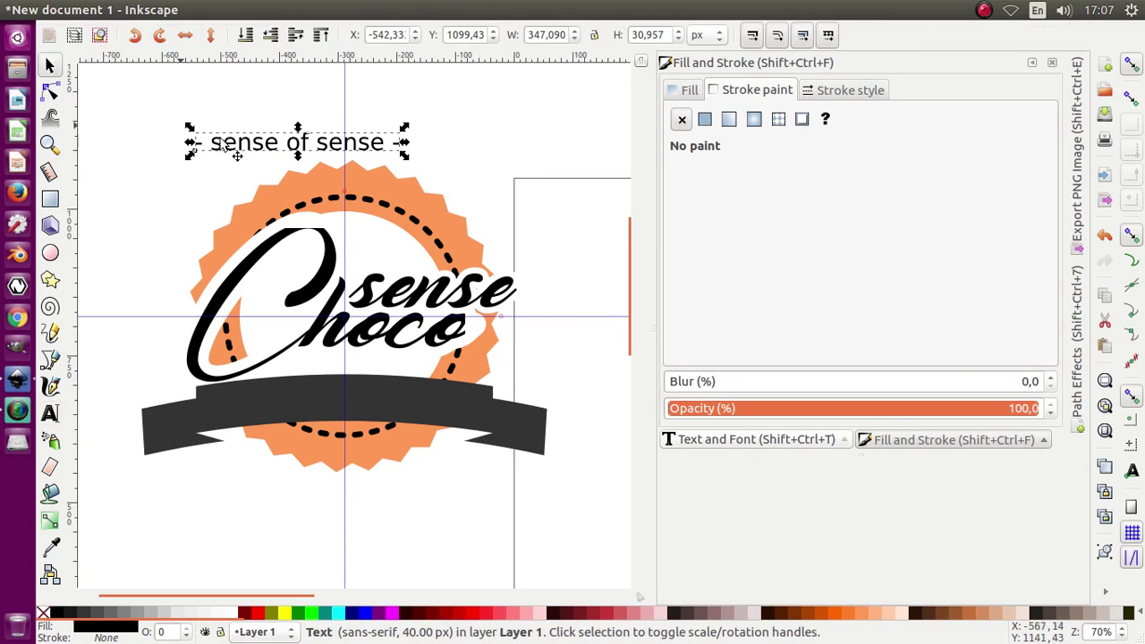
# Try out font families for the "- sense of sense -" text and apply Berkshire Swash in bold at size 32.
pyautogui.click(703, 439)
pyautogui.click(763, 134)
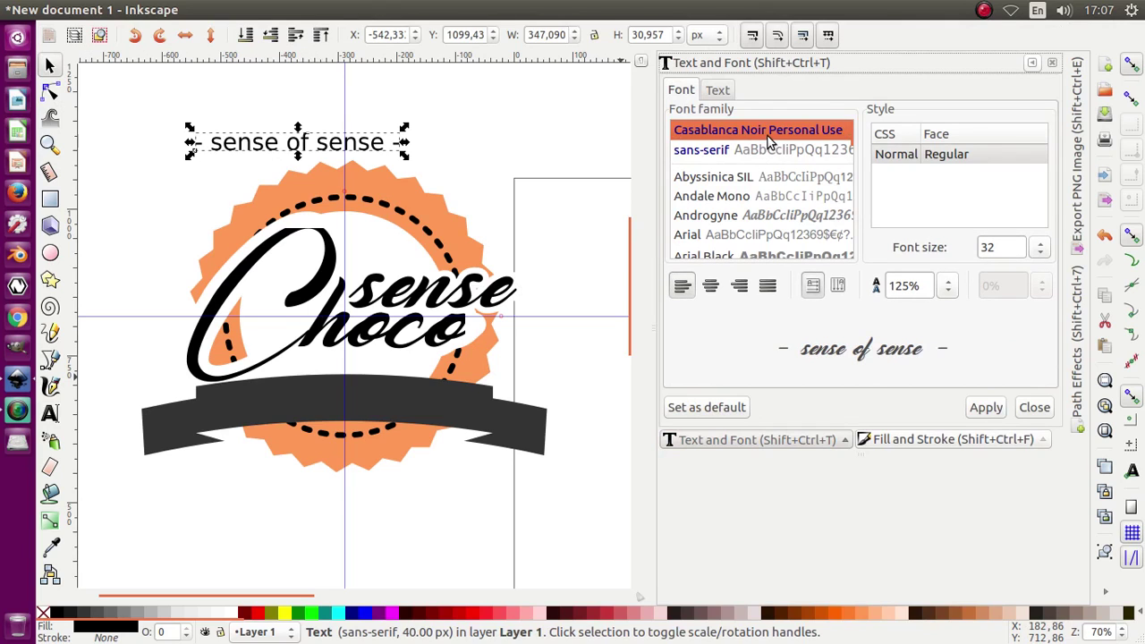
pyautogui.press('Down')
pyautogui.press('Down')
pyautogui.press('Down')
pyautogui.press('Down')
pyautogui.press('Down')
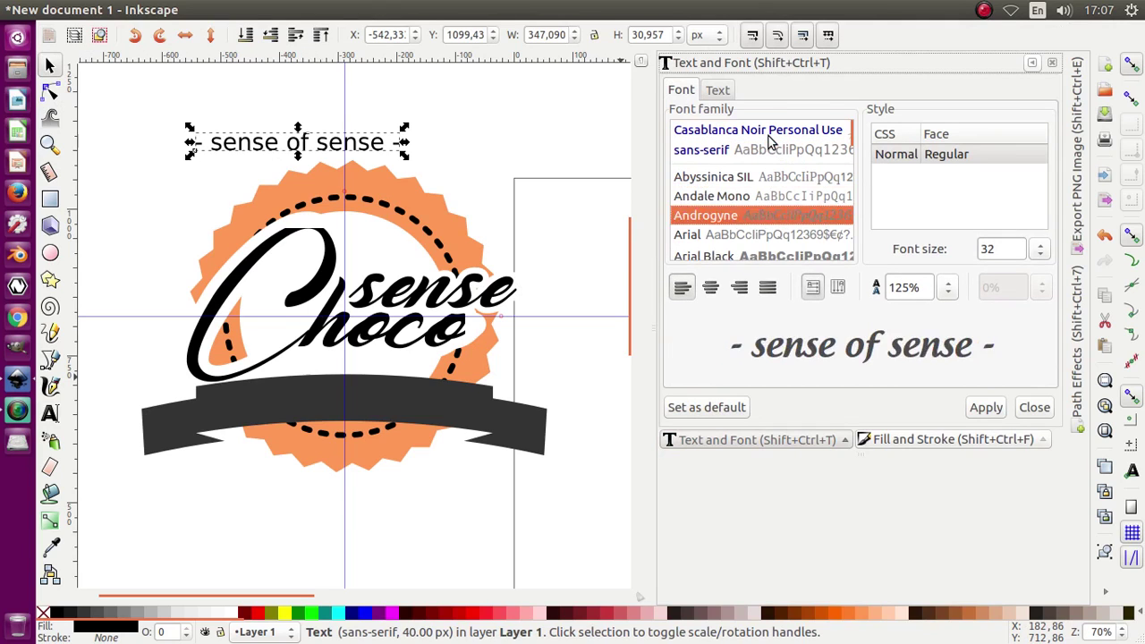
pyautogui.press('Up')
pyautogui.press('Down')
pyautogui.press('Down')
pyautogui.press('Down')
pyautogui.press('Down')
pyautogui.press('Down')
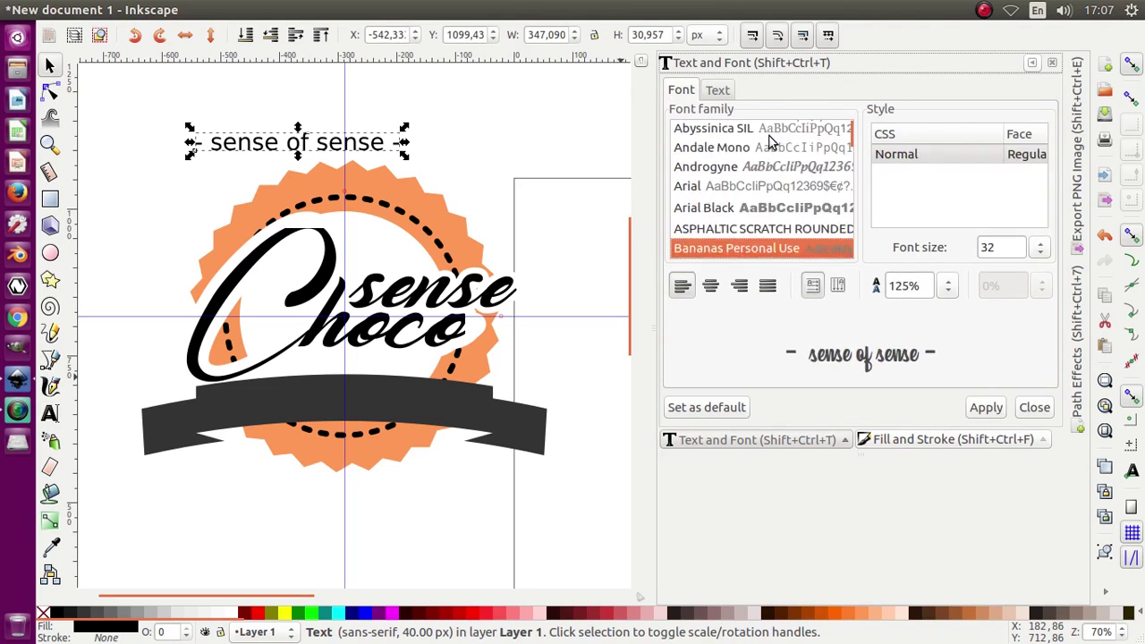
pyautogui.press('Up')
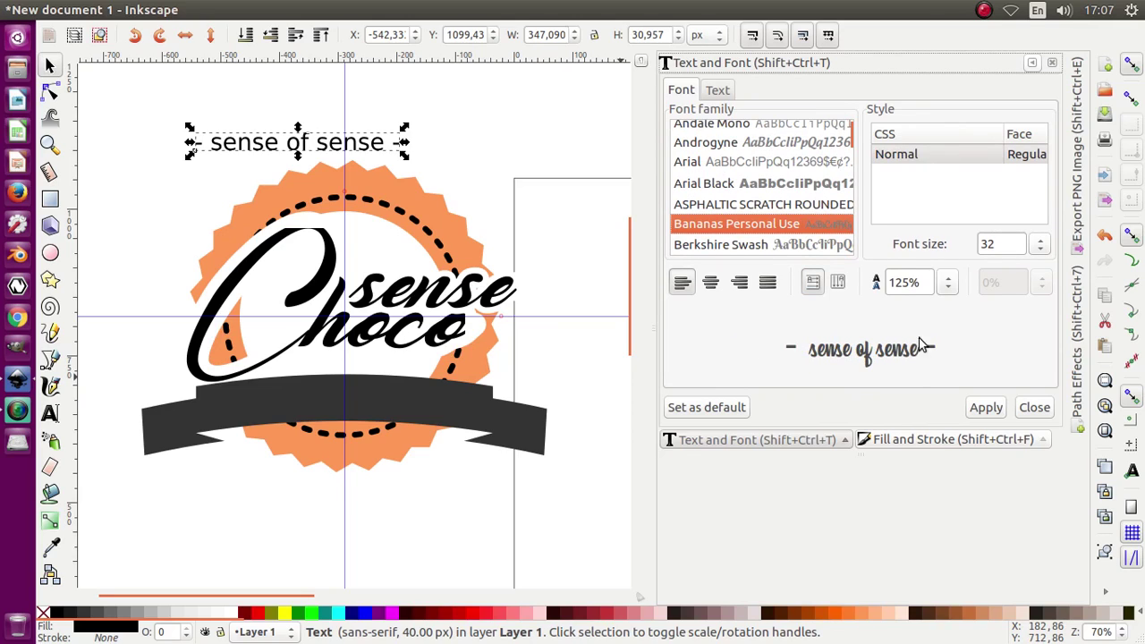
pyautogui.press('Down')
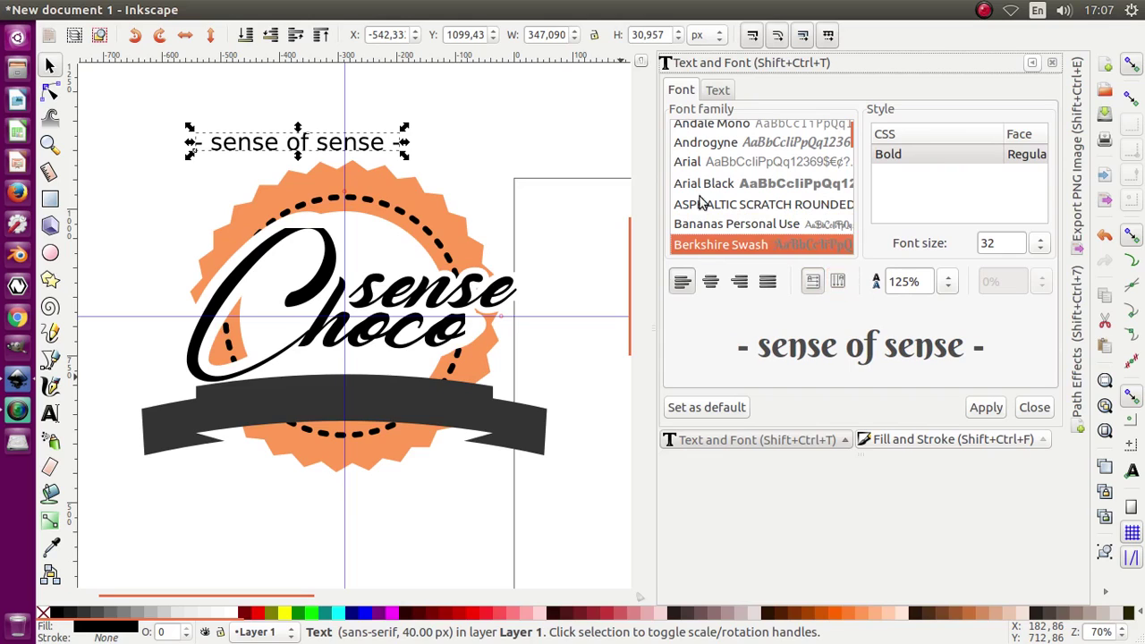
pyautogui.click(986, 407)
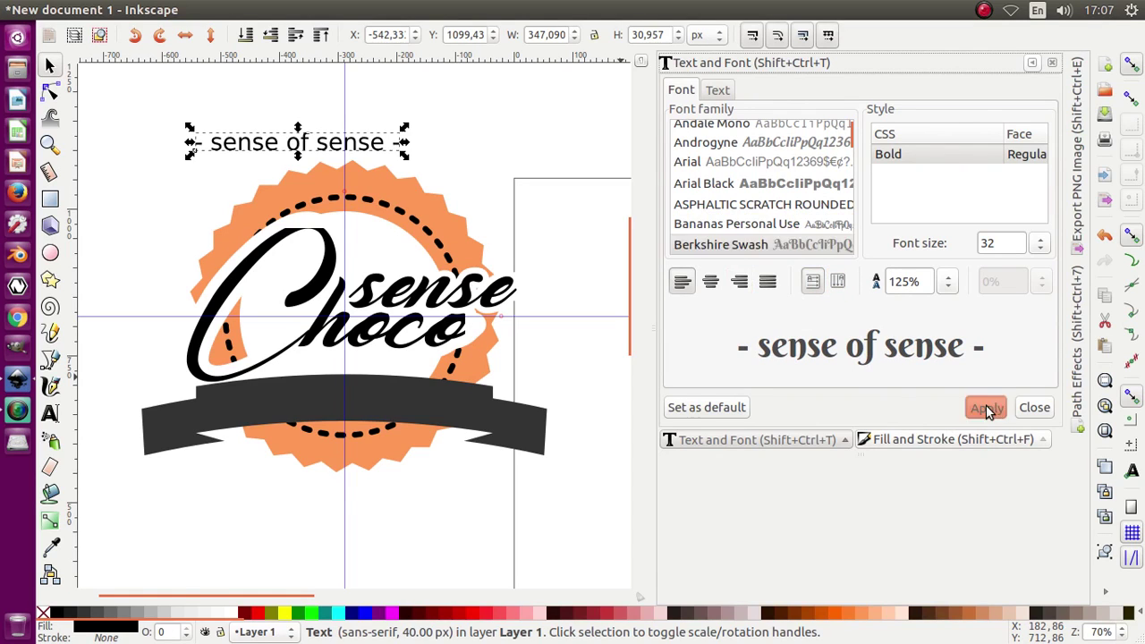
# Move the "- sense of sense -" text onto the middle of the dark ribbon and fill it white.
pyautogui.moveTo(318, 157); pyautogui.dragTo(372, 409)
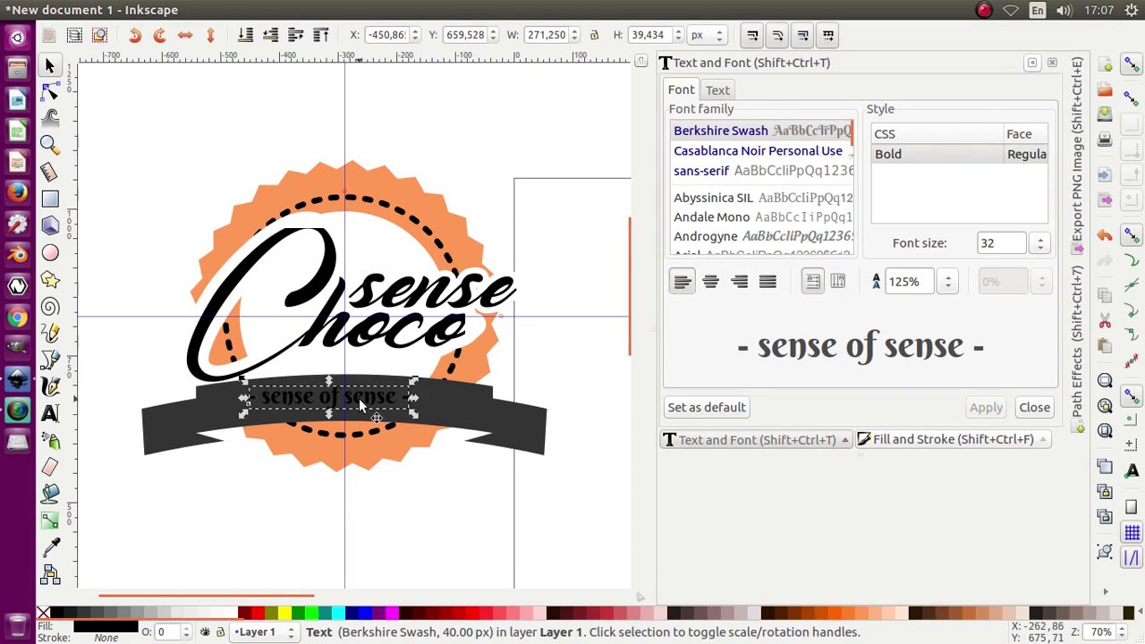
pyautogui.click(233, 613)
pyautogui.keyDown('ctrl'); pyautogui.scroll(1, 375, 427); pyautogui.keyUp('ctrl')
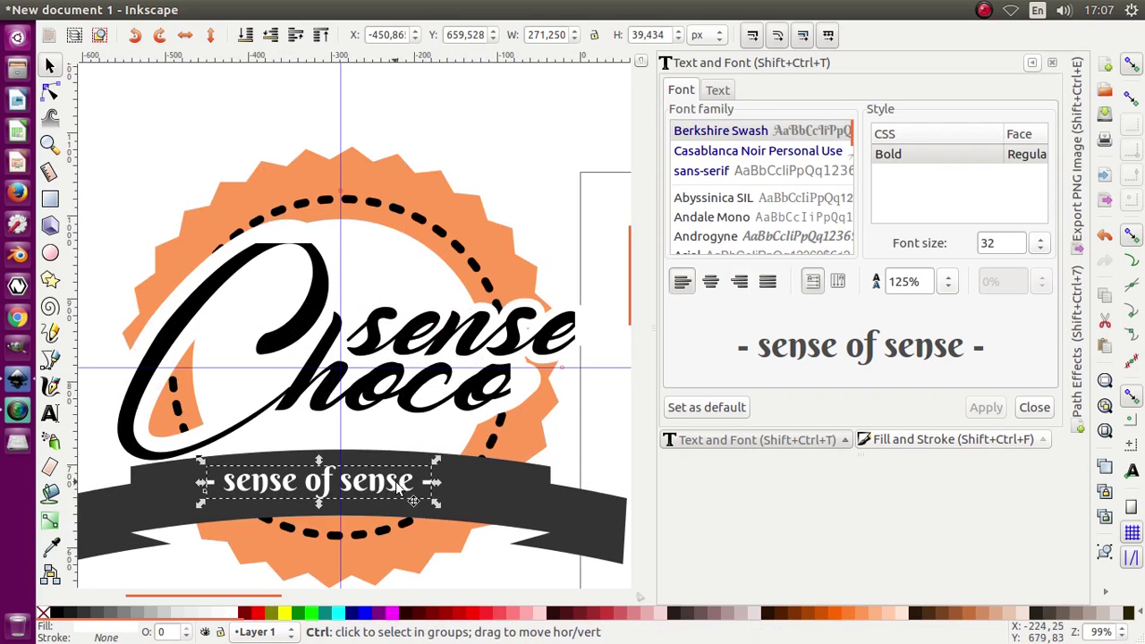
# Enlarge the white "- sense of sense -" text proportionally to about 416 px wide, keeping it over the ribbon's central band.
pyautogui.moveTo(435, 461); pyautogui.dragTo(547, 404)
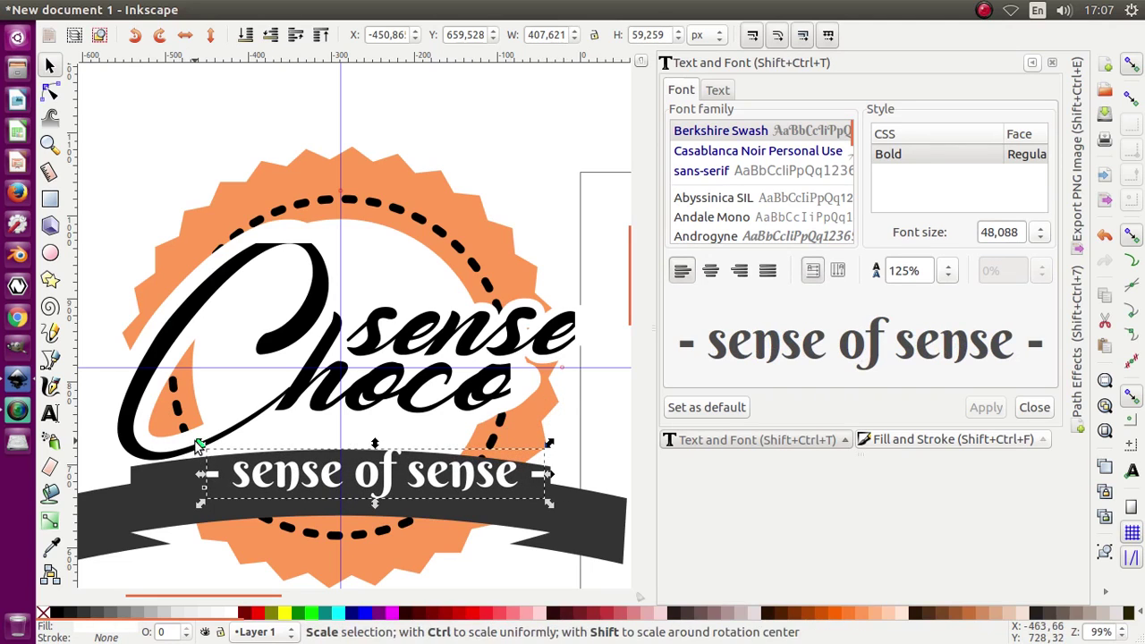
pyautogui.moveTo(198, 445); pyautogui.dragTo(152, 434)
pyautogui.keyDown('ctrl'); pyautogui.scroll(-2, 228, 392); pyautogui.keyUp('ctrl')
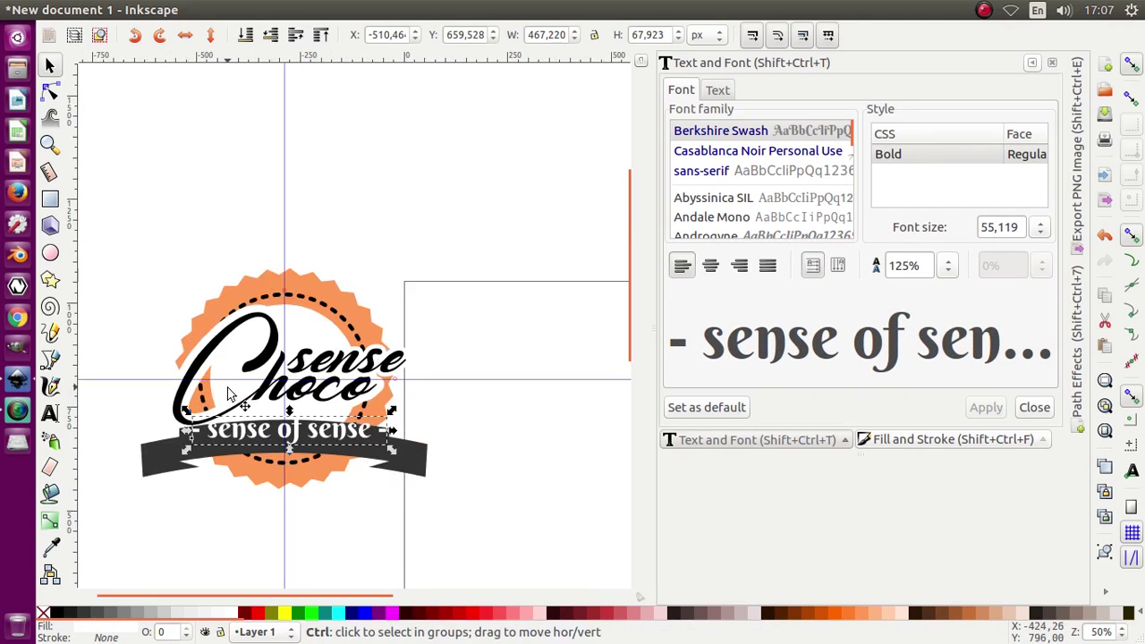
pyautogui.keyDown('ctrl'); pyautogui.scroll(-2, 513, 330); pyautogui.keyUp('ctrl')
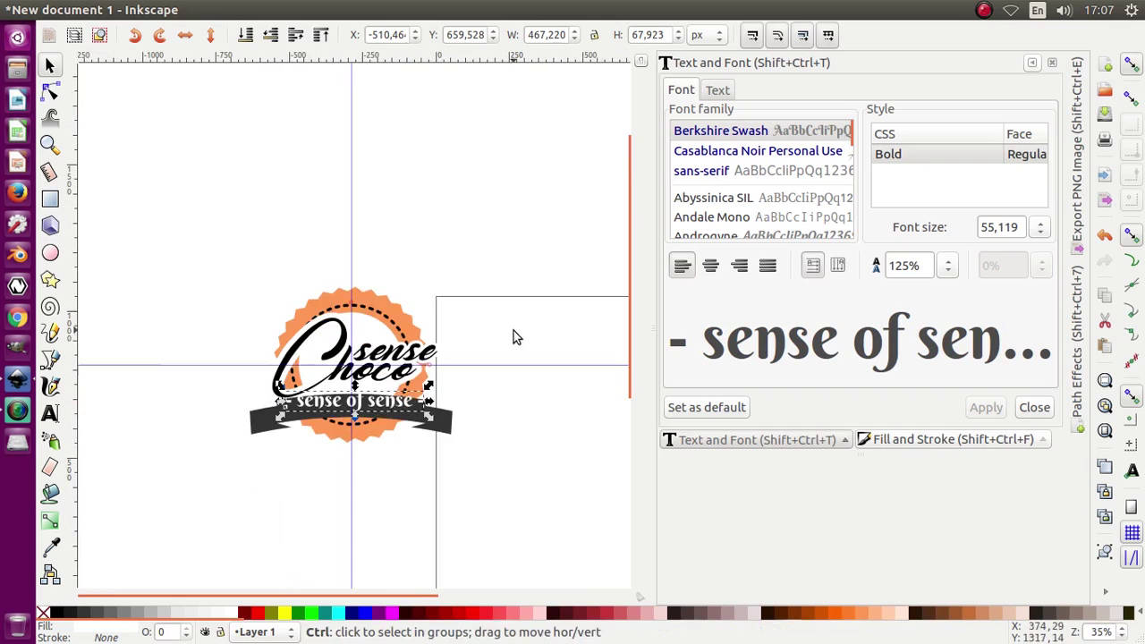
pyautogui.keyDown('ctrl'); pyautogui.scroll(2, 340, 348); pyautogui.keyUp('ctrl')
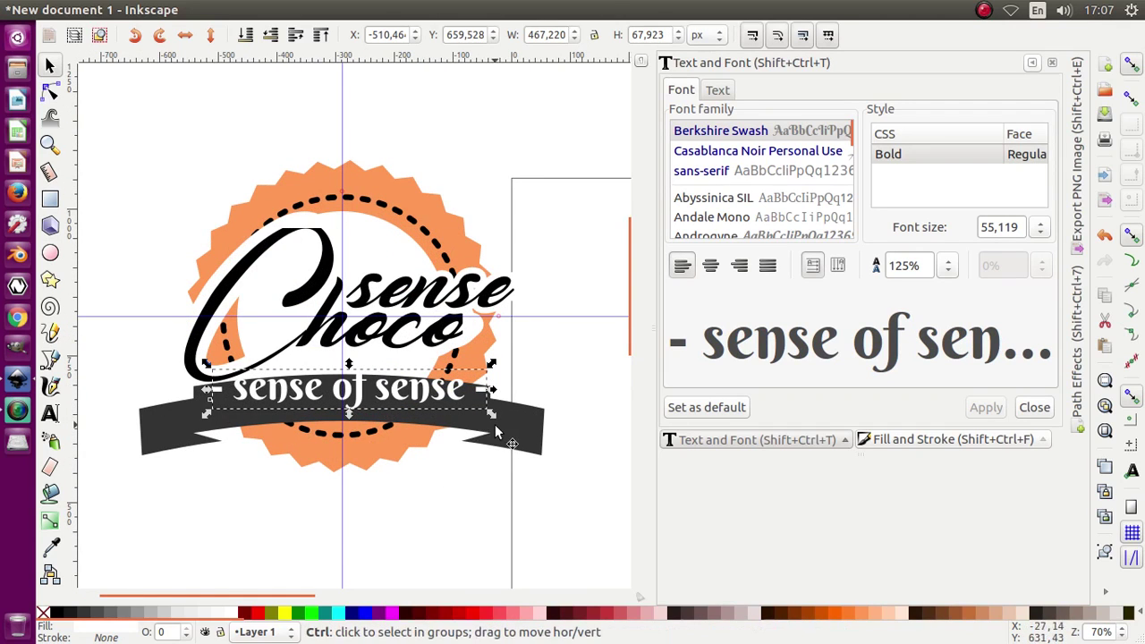
pyautogui.moveTo(491, 414); pyautogui.dragTo(472, 426)
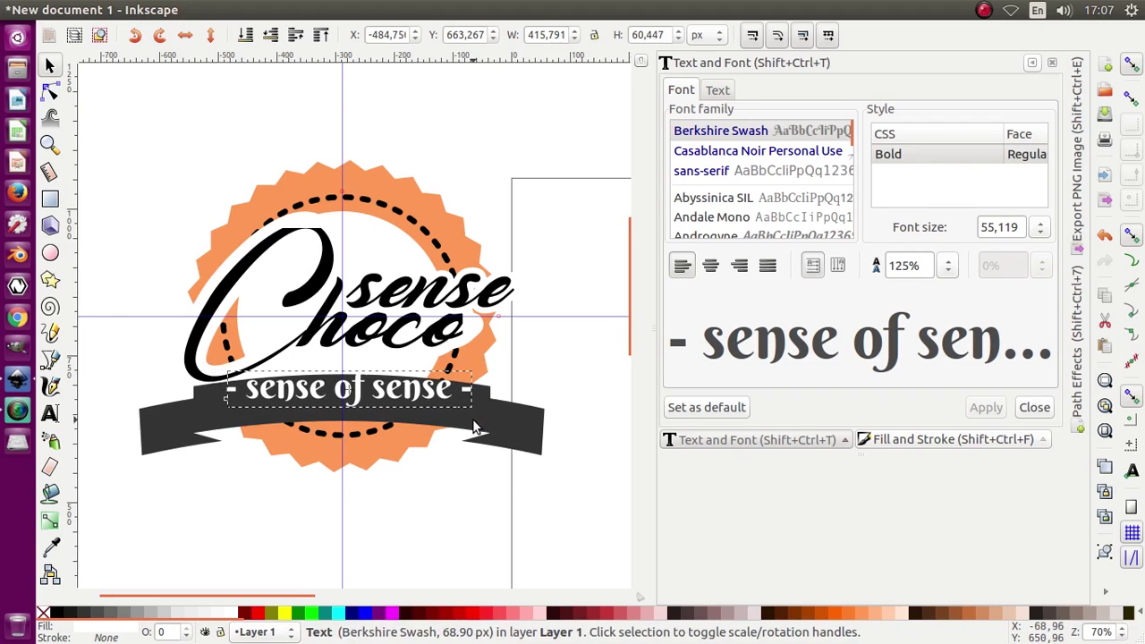
# Reduce the white "- sense of sense -" text to about 410 px wide and nudge it sideways to centre it on the vertical guide.
pyautogui.press('Left')
pyautogui.press('Left')
pyautogui.press('Left')
pyautogui.press('Left')
pyautogui.press('Left')
pyautogui.press('Left')
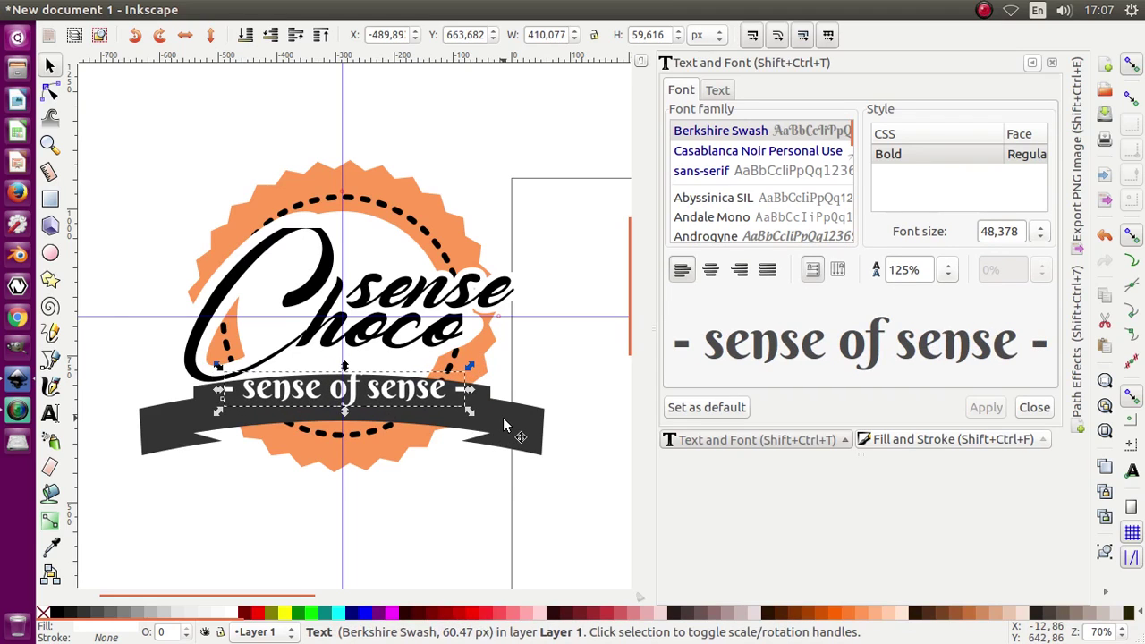
# Draw a flat ellipse about 463 by 70 px just below the ribbon and fill it medium grey.
pyautogui.click(50, 253)
pyautogui.moveTo(191, 454); pyautogui.dragTo(463, 495)
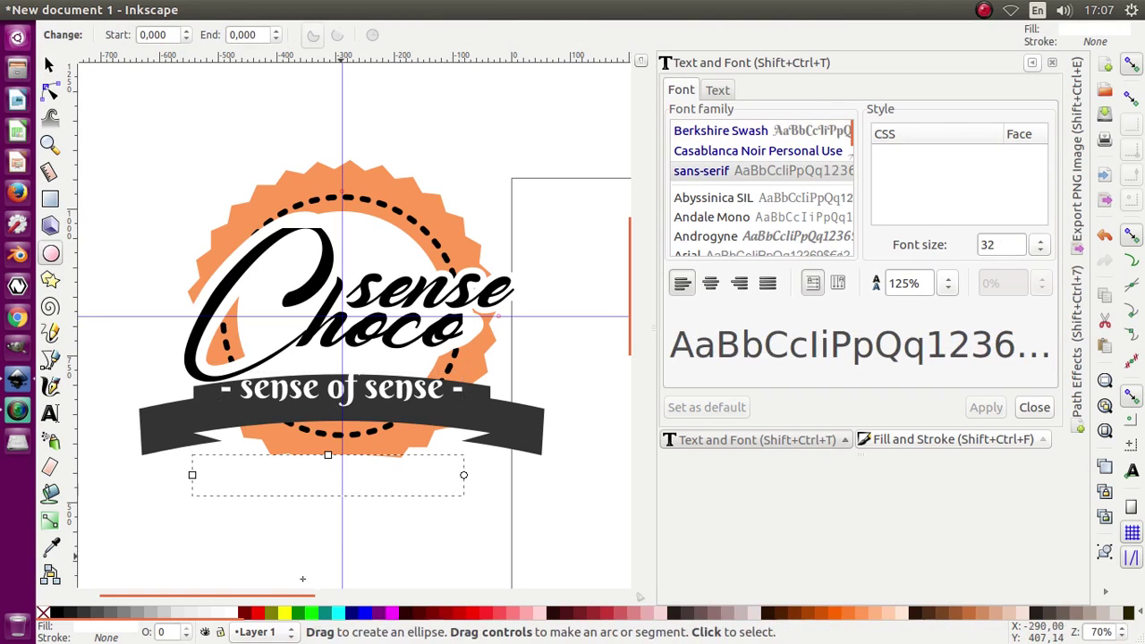
pyautogui.click(79, 613)
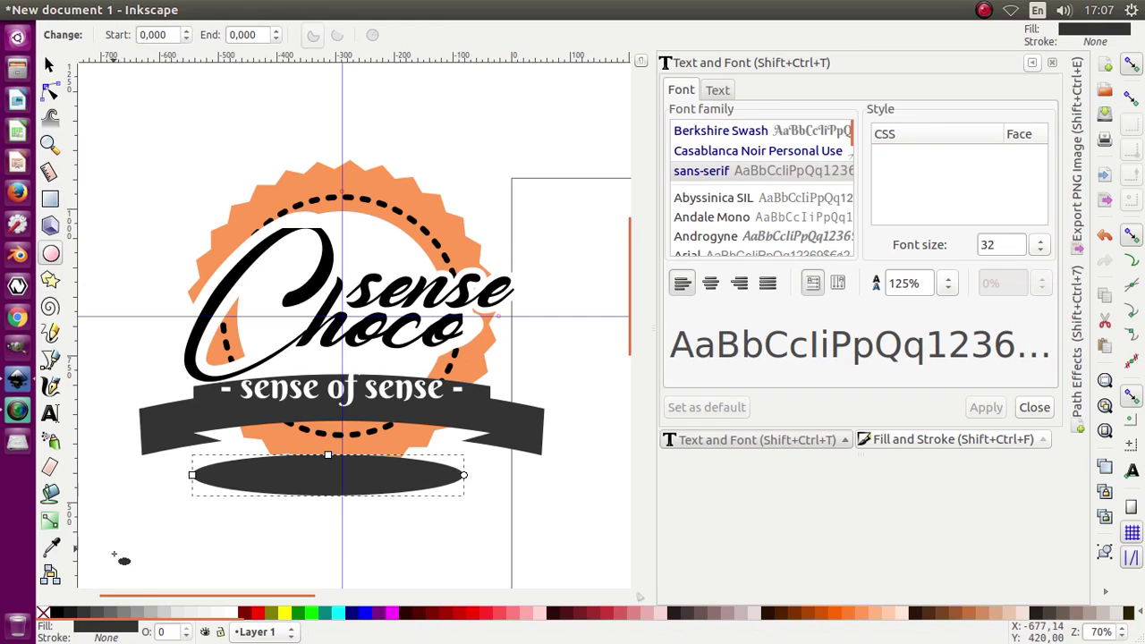
pyautogui.click(134, 613)
pyautogui.click(51, 67)
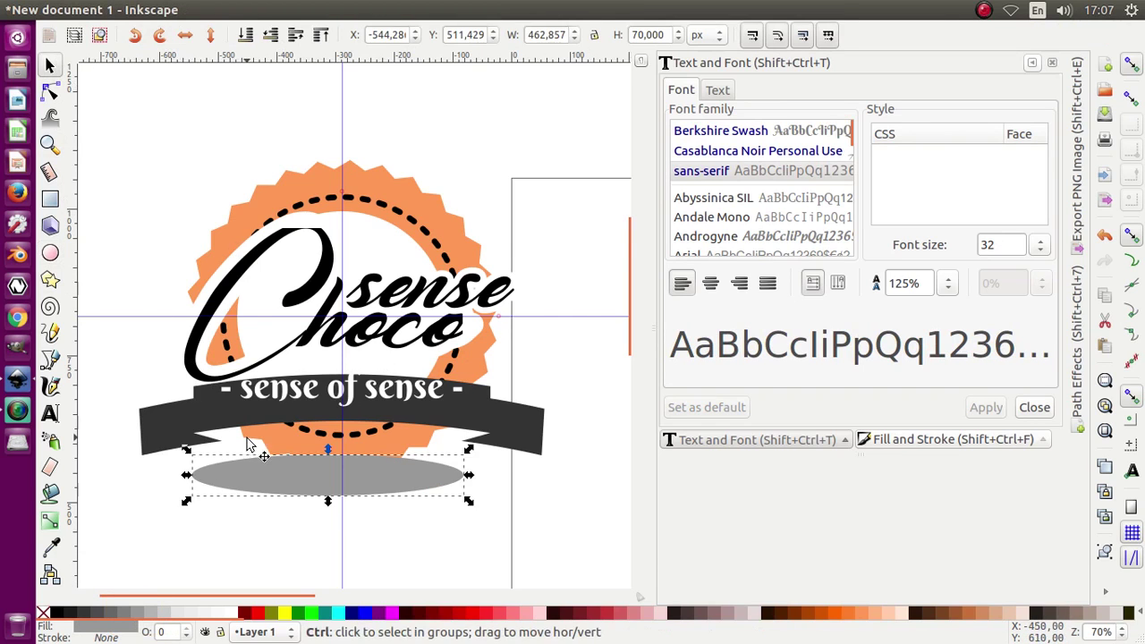
# Move the grey ellipse up against the ribbon, centre it on the vertical guide and widen it symmetrically to about 568 px.
pyautogui.scroll(1, 245, 439)
pyautogui.moveTo(559, 494); pyautogui.dragTo(505, 440)
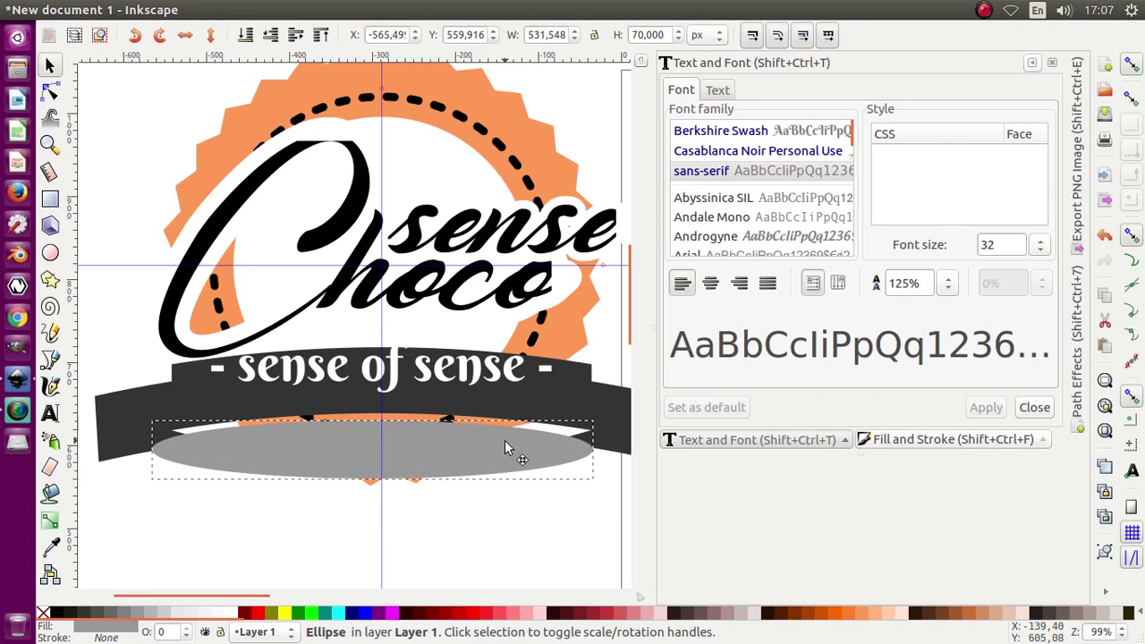
pyautogui.press('Right')
pyautogui.press('Right')
pyautogui.press('Right')
pyautogui.press('Right')
pyautogui.press('Right')
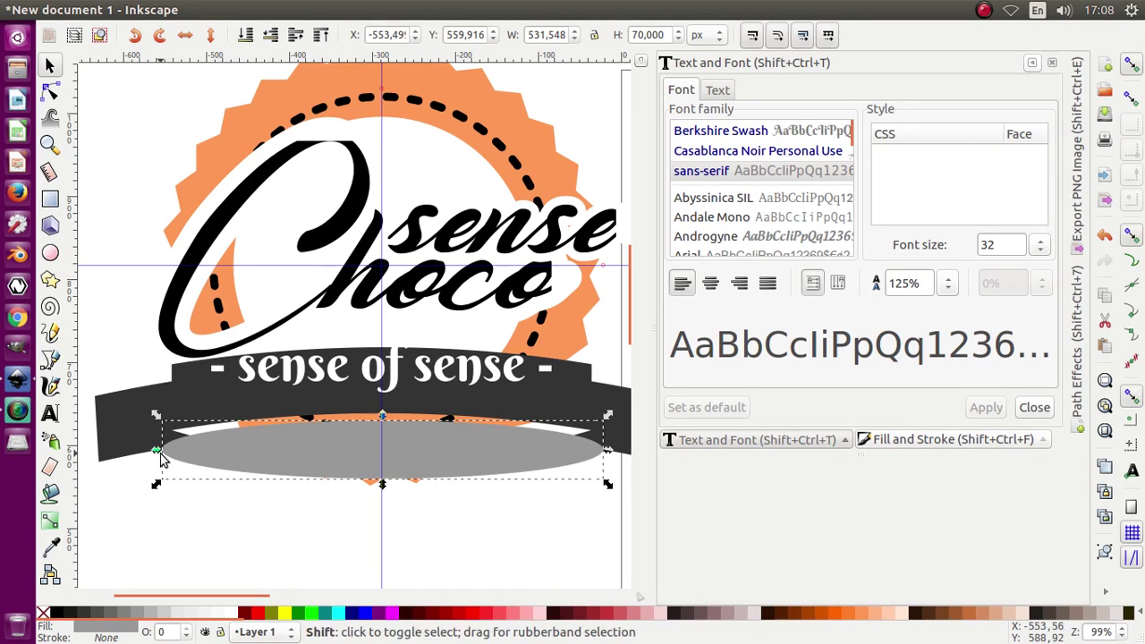
pyautogui.moveTo(157, 451); pyautogui.dragTo(143, 453)
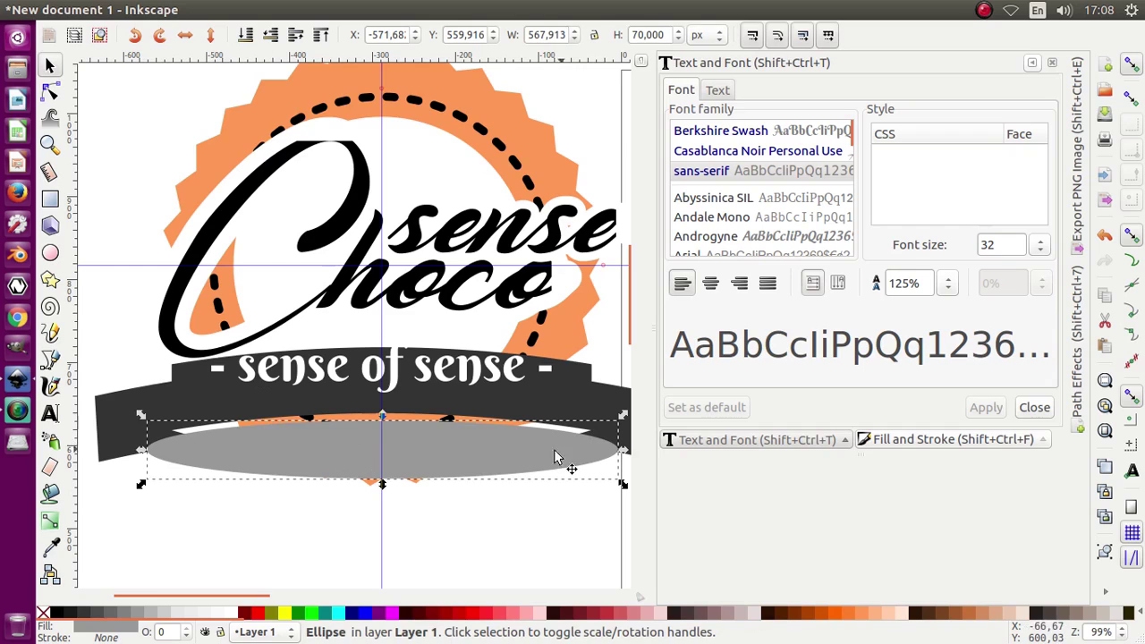
# Put the white "- sense of sense -" text on the grey ellipse's path.
pyautogui.keyDown('shift'); pyautogui.click(408, 381); pyautogui.keyUp('shift')
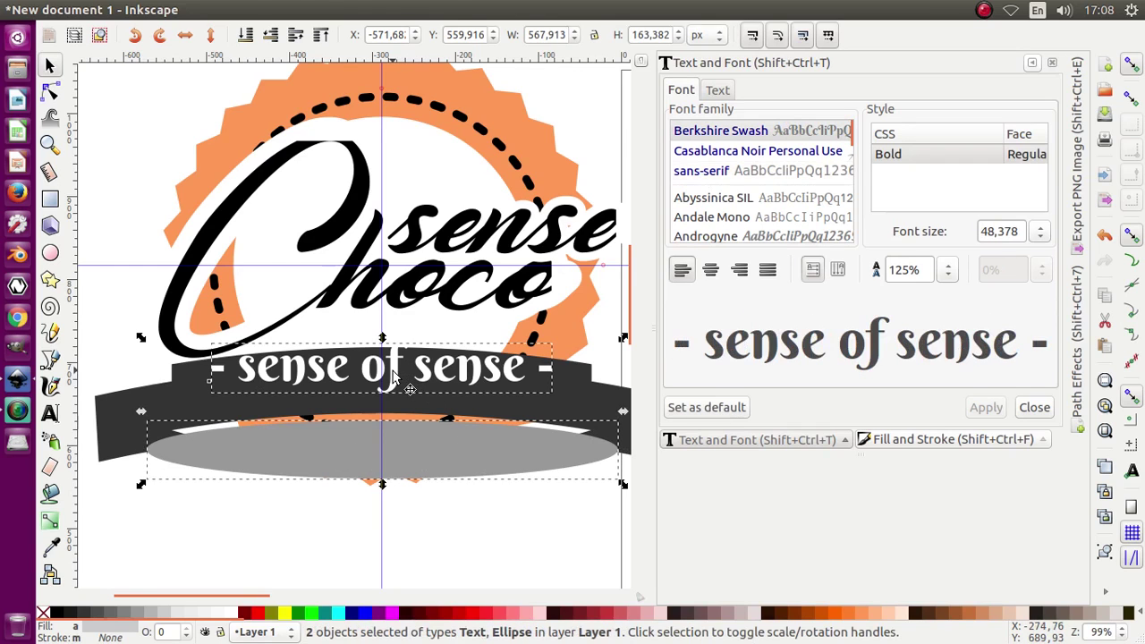
pyautogui.click(301, 10)
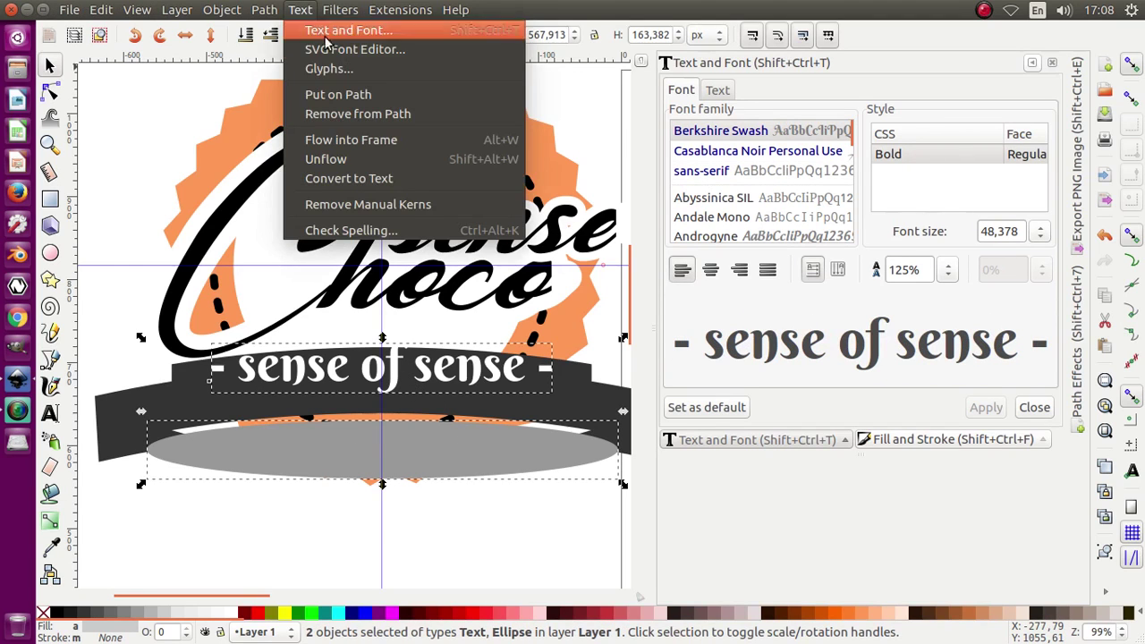
pyautogui.click(337, 99)
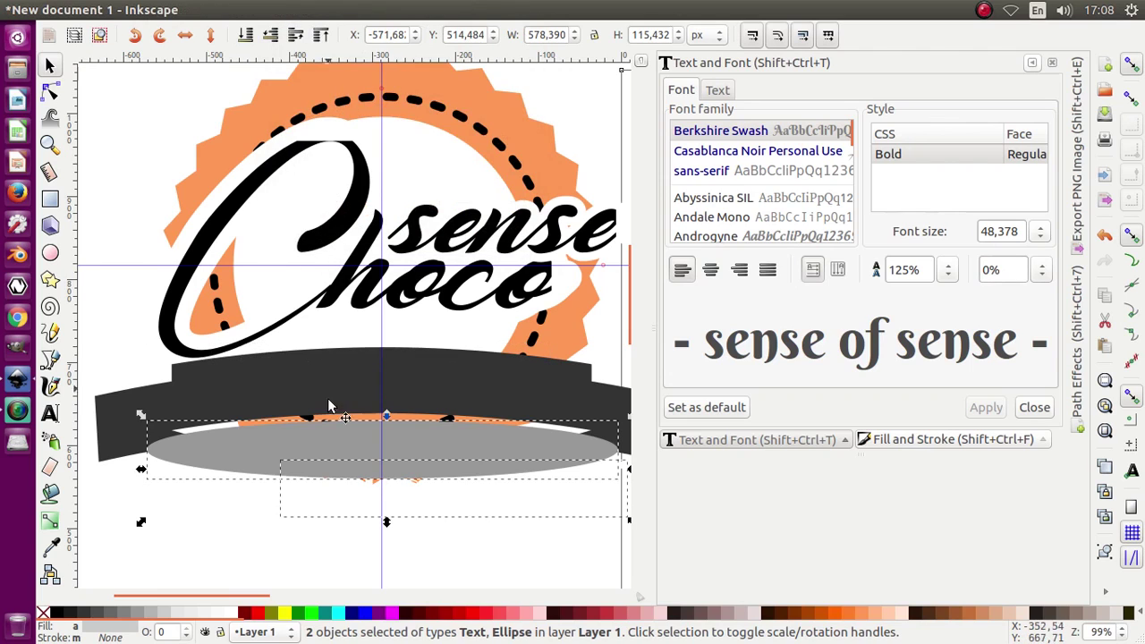
# Rotate the grey ellipse about 180° so the attached text runs along its upper edge.
pyautogui.click(189, 511)
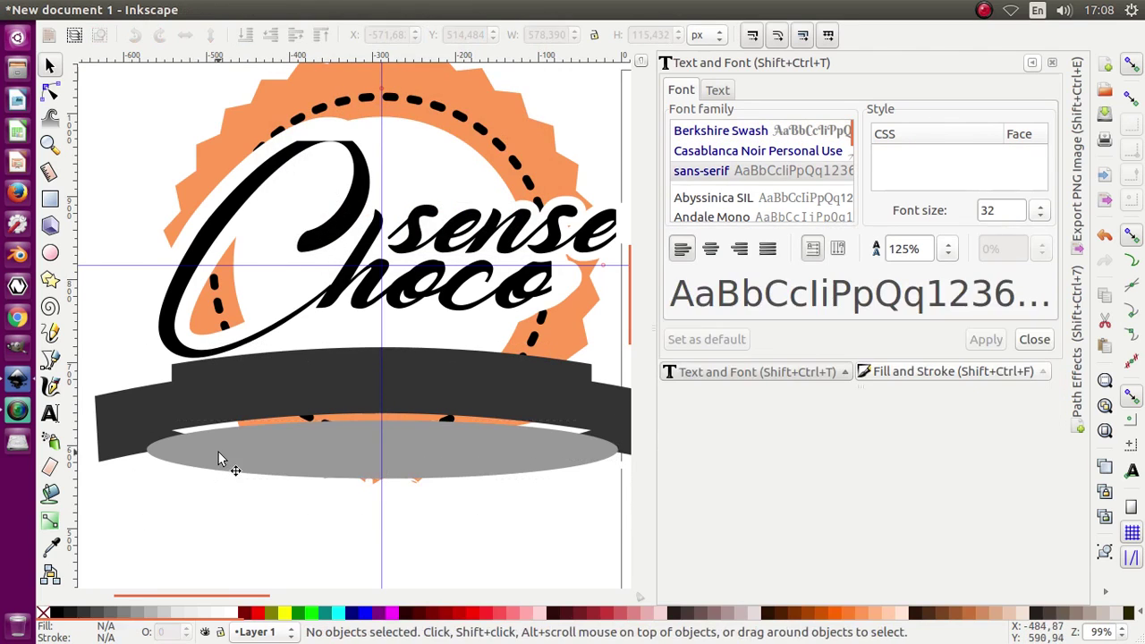
pyautogui.click(185, 461)
pyautogui.click(185, 461)
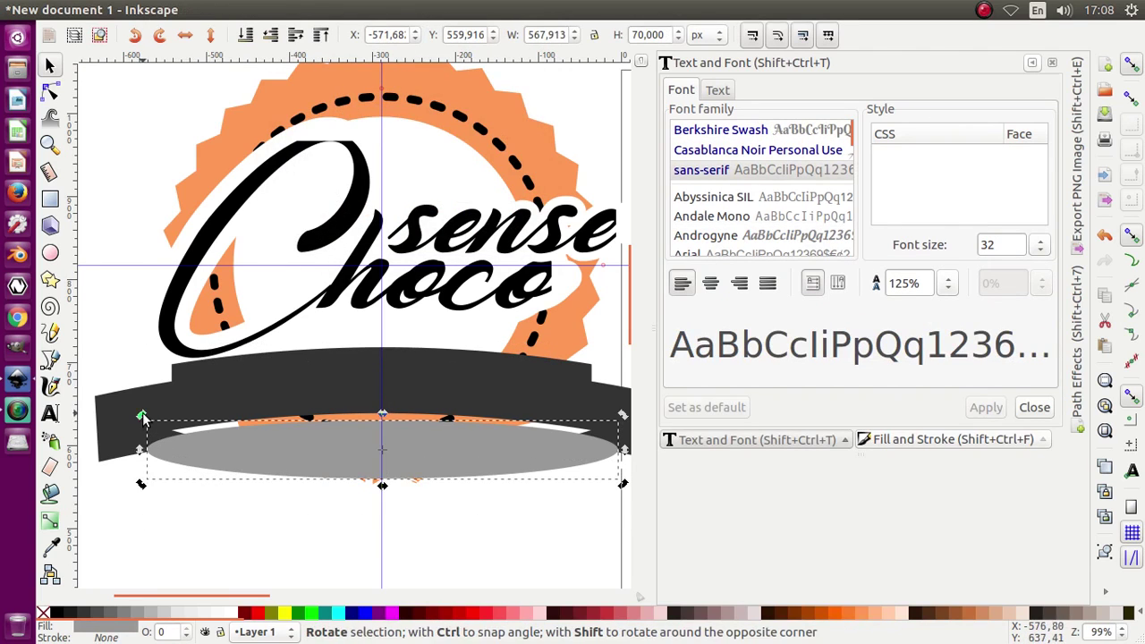
pyautogui.moveTo(142, 414); pyautogui.dragTo(596, 475)
# Insert leading spaces before the curved "- sense of sense -" text to shift it along the ellipse and centre it on the vertical guide.
pyautogui.click(204, 464)
pyautogui.click(146, 438)
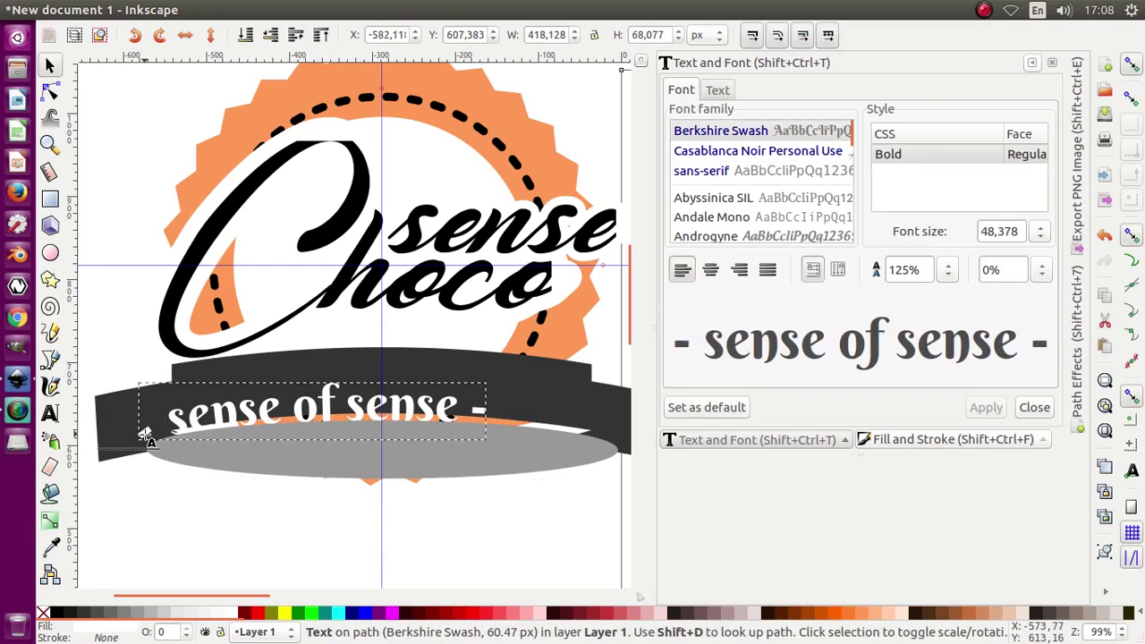
pyautogui.press('t')
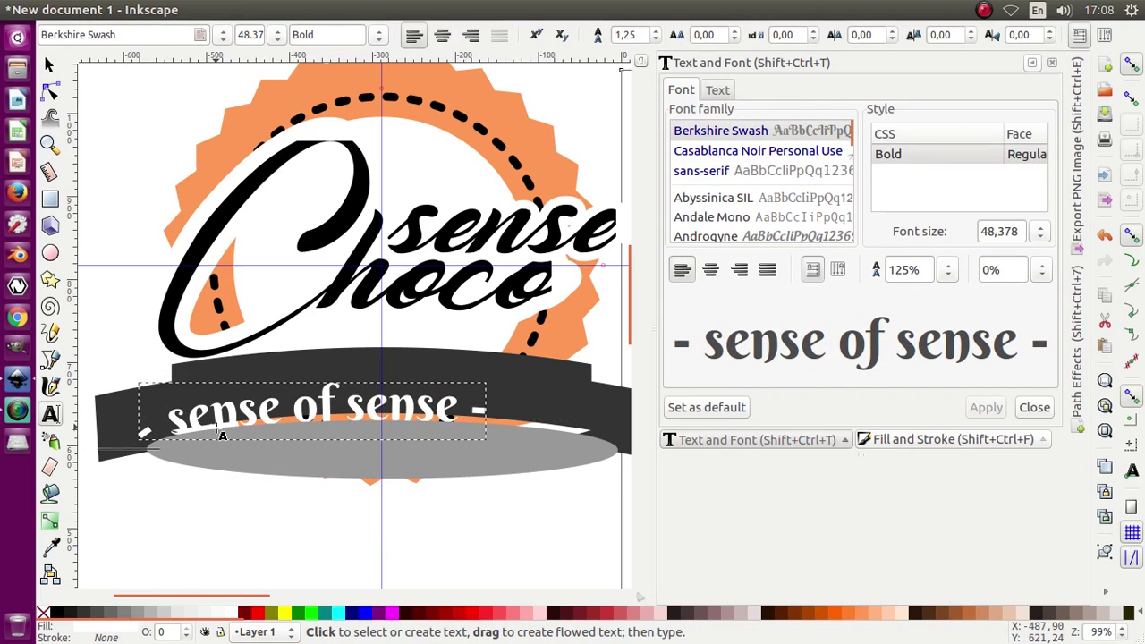
pyautogui.click(222, 434)
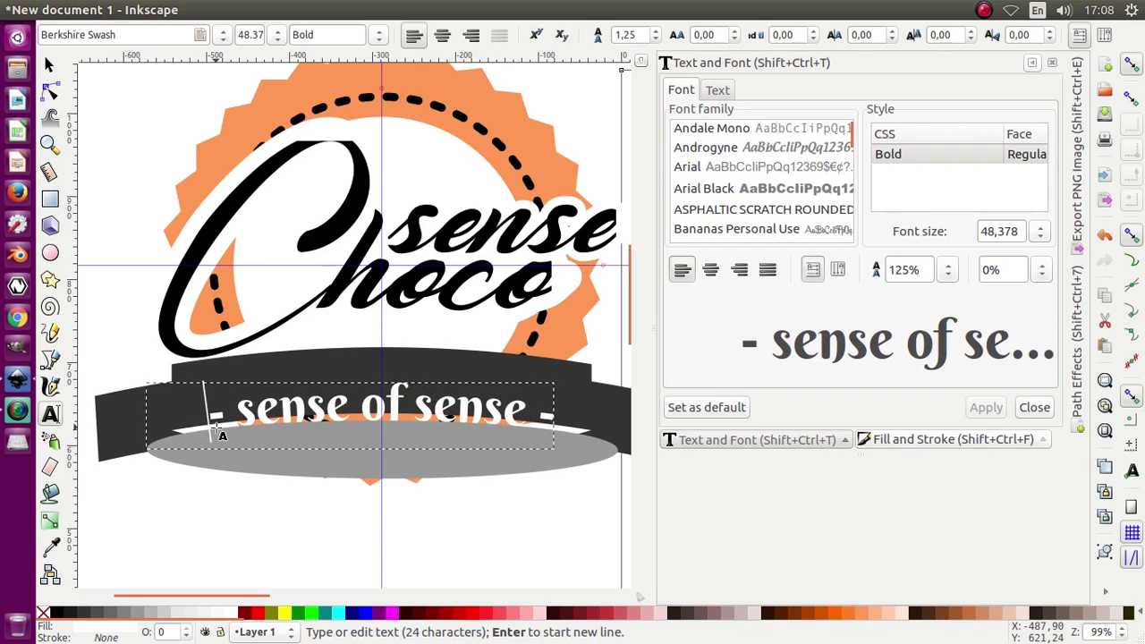
pyautogui.press('Escape')
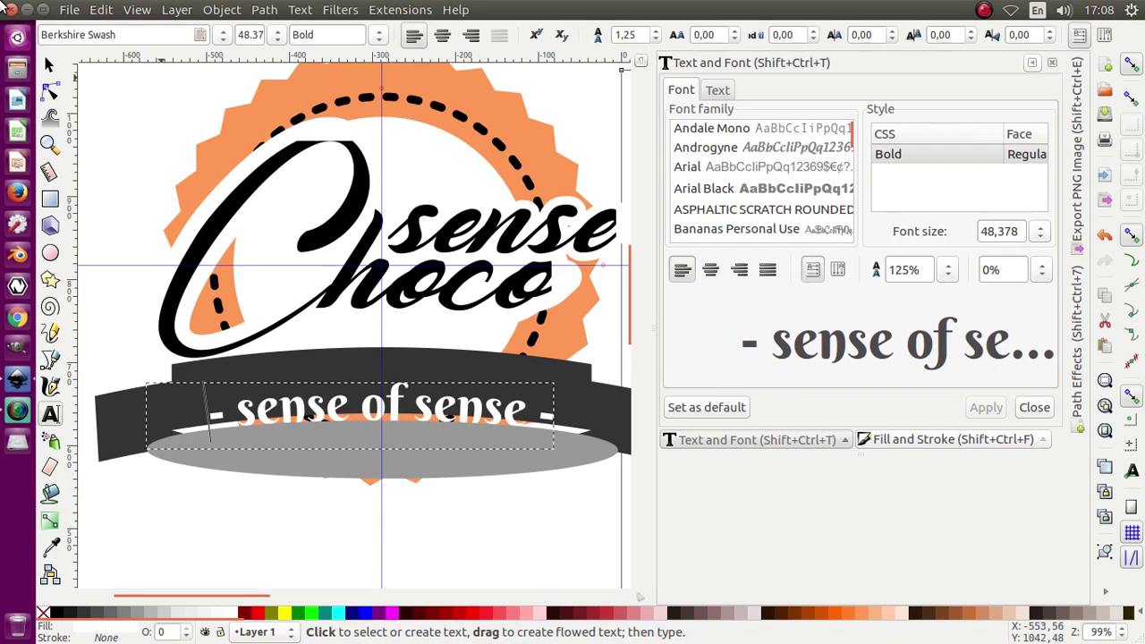
# Move the grey ellipse up 30 px so its curved text sits inside the ribbon's central band.
pyautogui.click(49, 64)
pyautogui.click(253, 469)
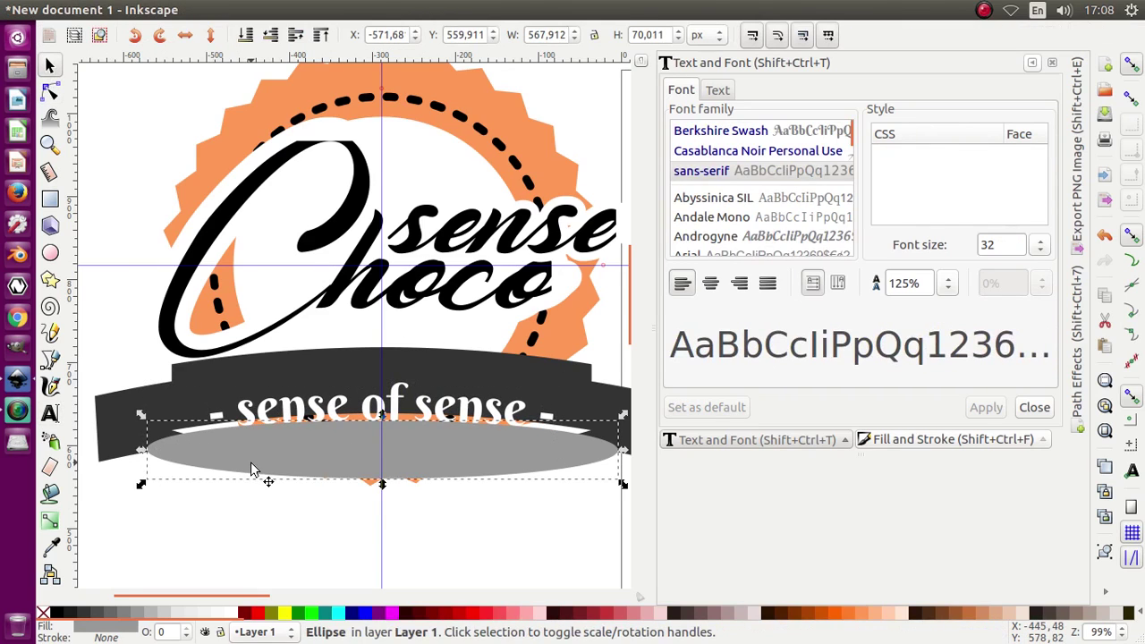
pyautogui.press('Up')
pyautogui.press('Up')
pyautogui.press('Up')
pyautogui.press('Up')
pyautogui.press('Up')
pyautogui.press('Up')
pyautogui.press('Up')
pyautogui.press('Up')
pyautogui.press('Up')
pyautogui.press('Up')
pyautogui.press('Up')
pyautogui.press('Up')
pyautogui.press('Up')
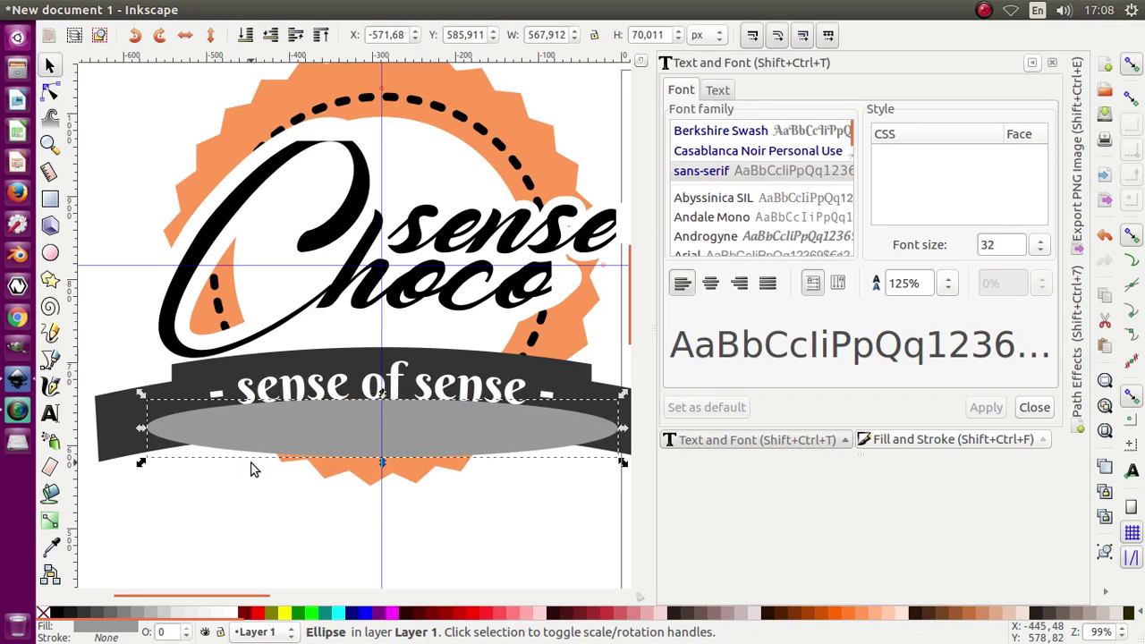
pyautogui.press('Up')
pyautogui.press('Up')
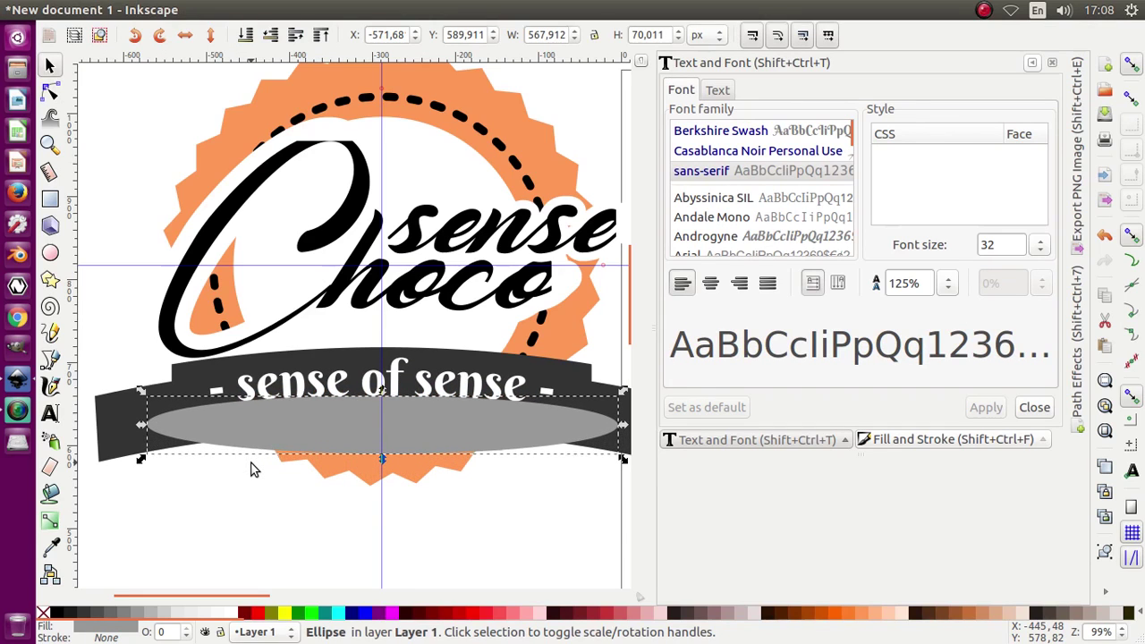
# Convert the curved text and the grey ellipse to paths and delete the ellipse.
pyautogui.keyDown('shift'); pyautogui.click(277, 384); pyautogui.keyUp('shift')
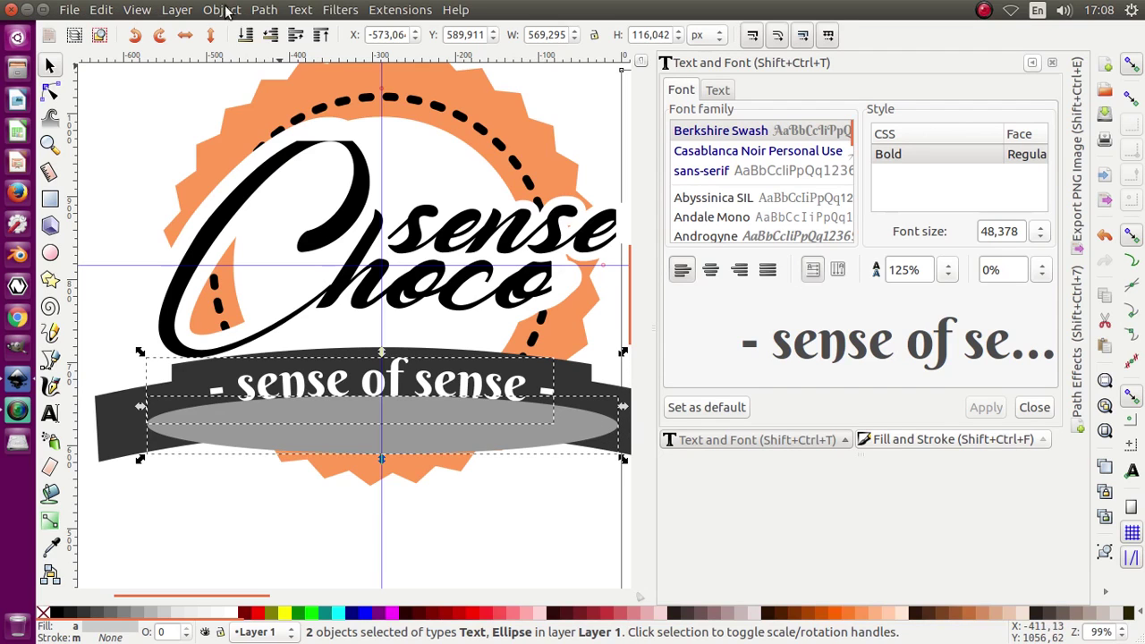
pyautogui.click(261, 11)
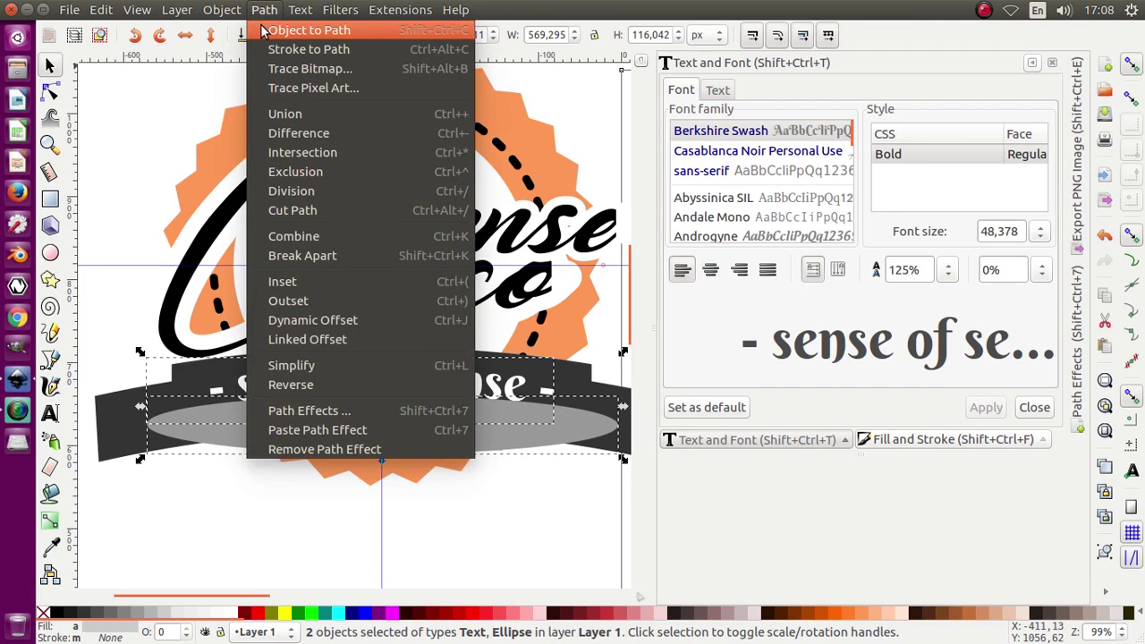
pyautogui.click(261, 30)
pyautogui.click(521, 549)
pyautogui.click(529, 438)
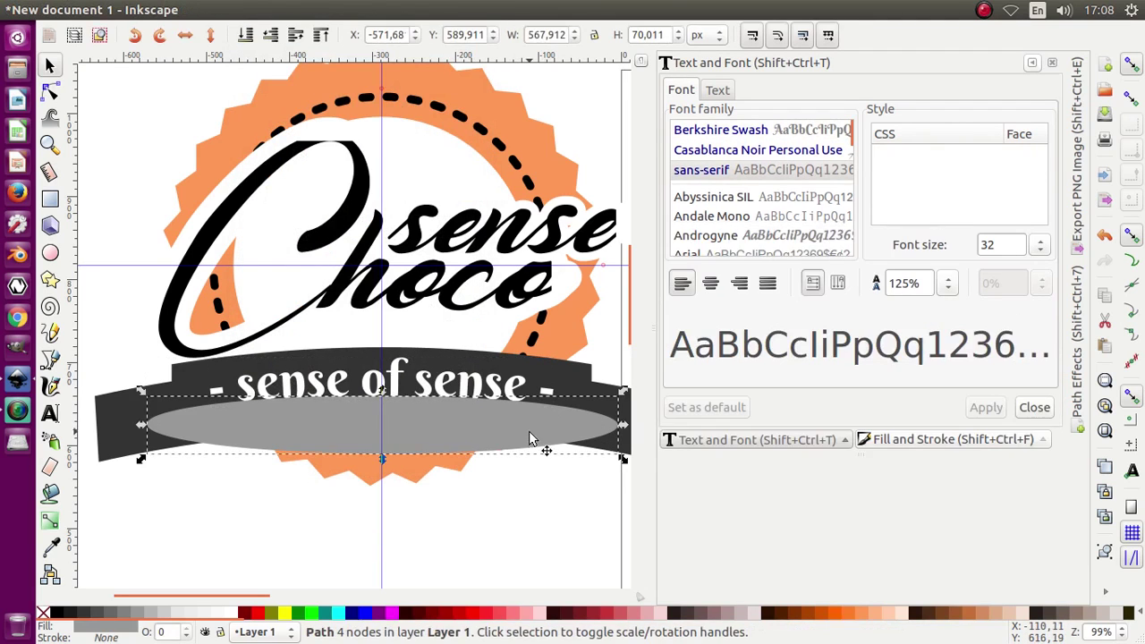
pyautogui.press('Delete')
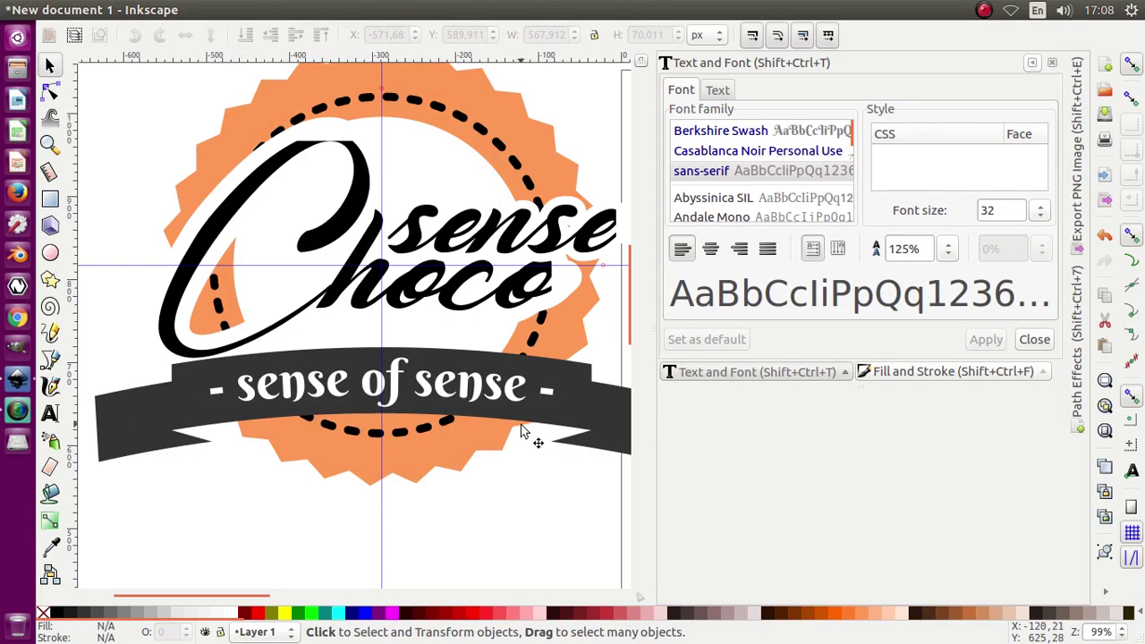
# Nudge the converted "- sense of sense -" lettering slightly upward on the ribbon and deselect it.
pyautogui.click(515, 412)
pyautogui.press('Up')
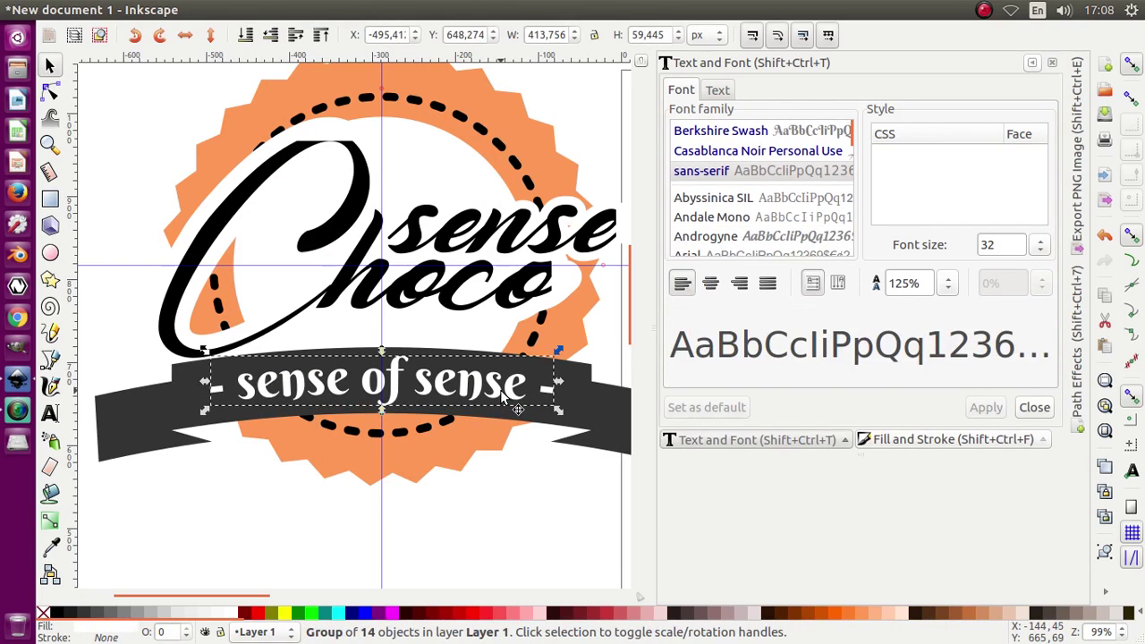
pyautogui.click(486, 492)
# Remove the vertical and horizontal guides crossing the badge.
pyautogui.keyDown('ctrl'); pyautogui.scroll(-2, 375, 241); pyautogui.keyUp('ctrl')
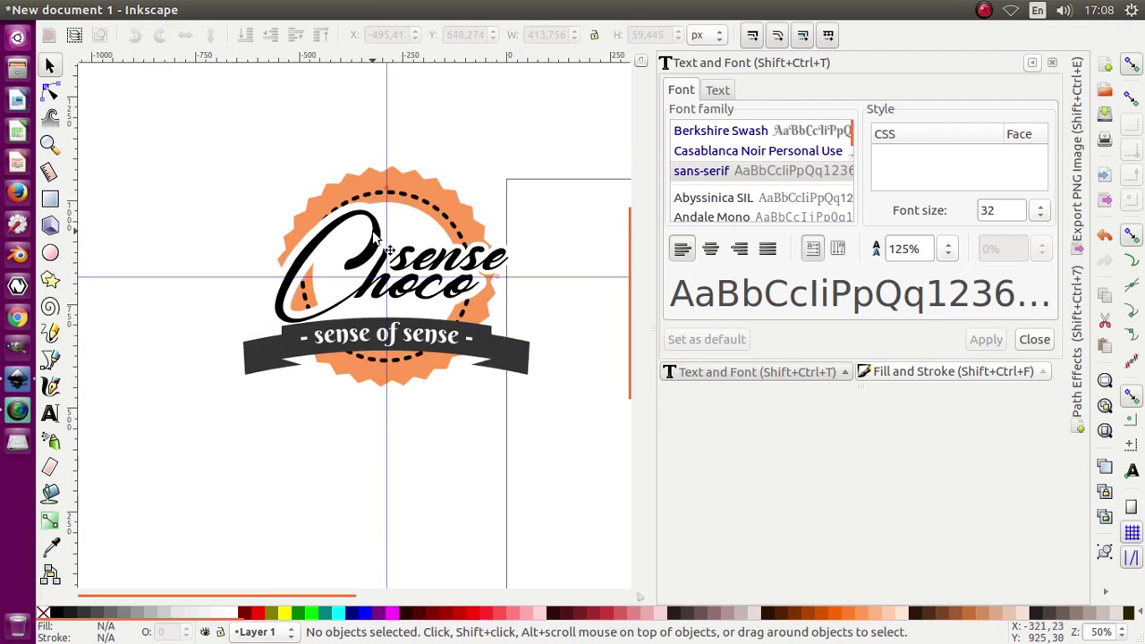
pyautogui.moveTo(383, 224); pyautogui.dragTo(70, 305)
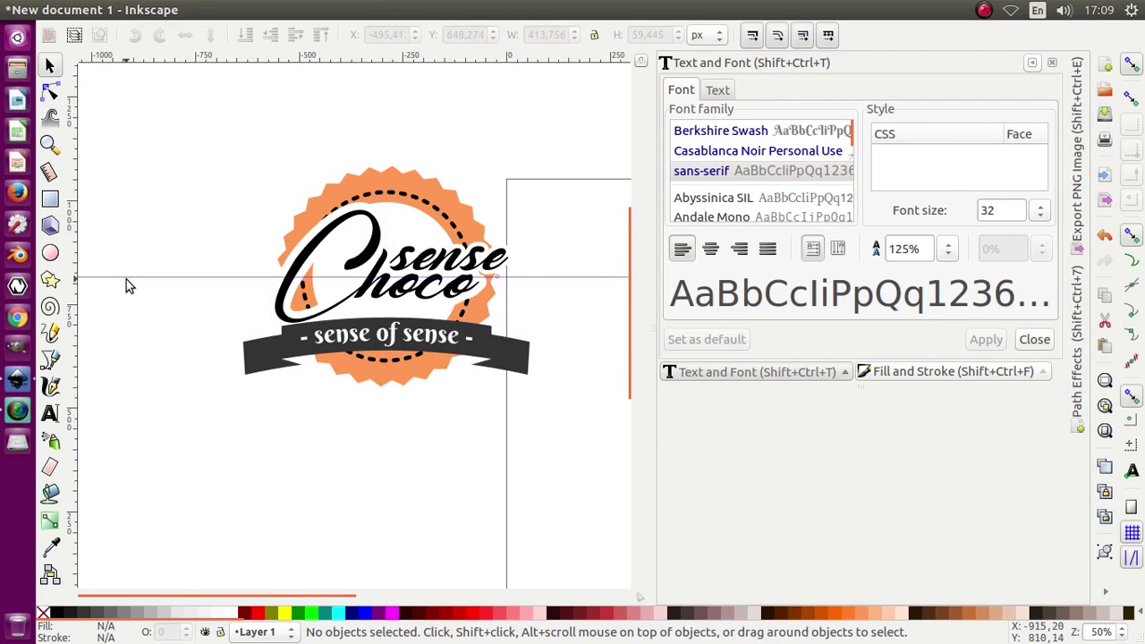
pyautogui.moveTo(128, 281); pyautogui.dragTo(219, 63)
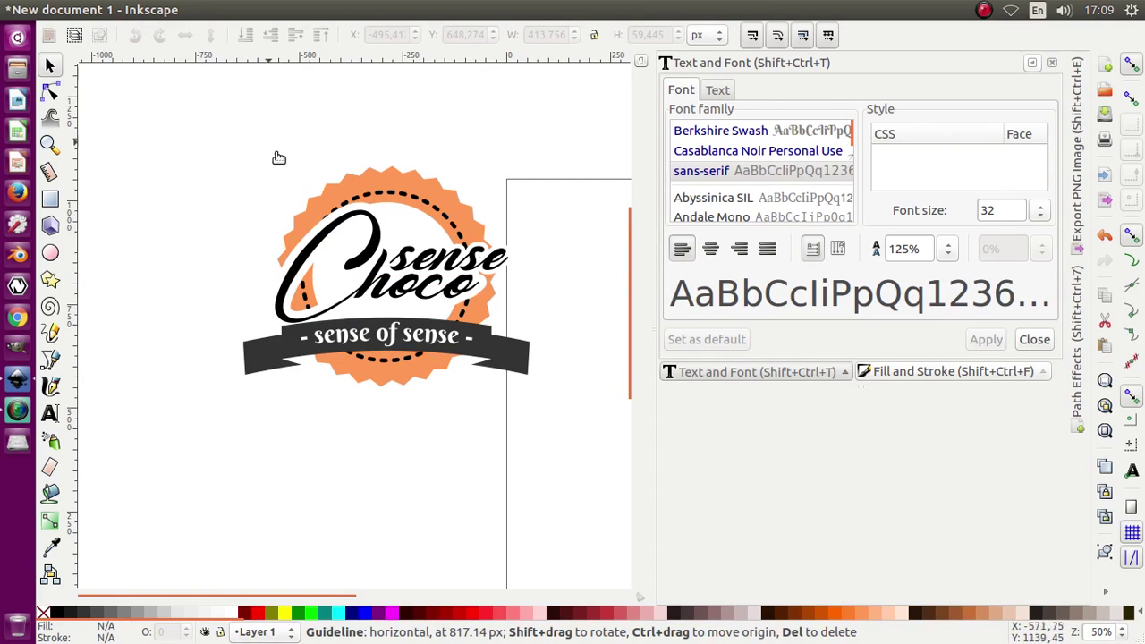
# Collapse the docked dialogs and examine the whole badge at several zoom levels.
pyautogui.keyDown('ctrl'); pyautogui.scroll(1, 464, 303); pyautogui.keyUp('ctrl')
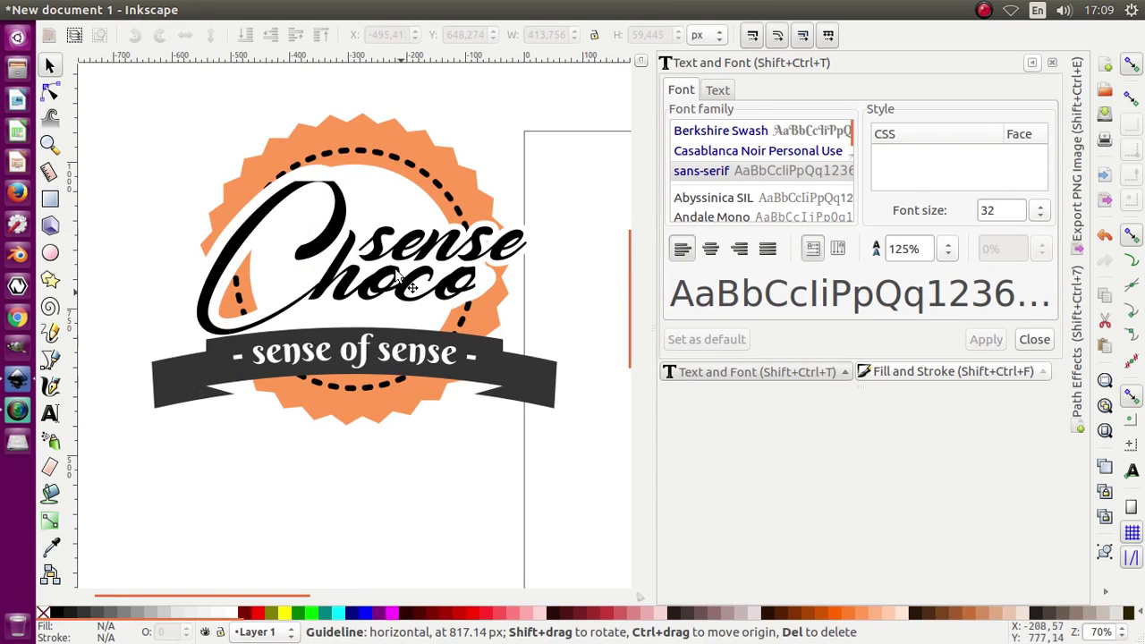
pyautogui.keyDown('ctrl'); pyautogui.scroll(-2, 419, 373); pyautogui.keyUp('ctrl')
pyautogui.keyDown('ctrl'); pyautogui.scroll(3, 390, 200); pyautogui.keyUp('ctrl')
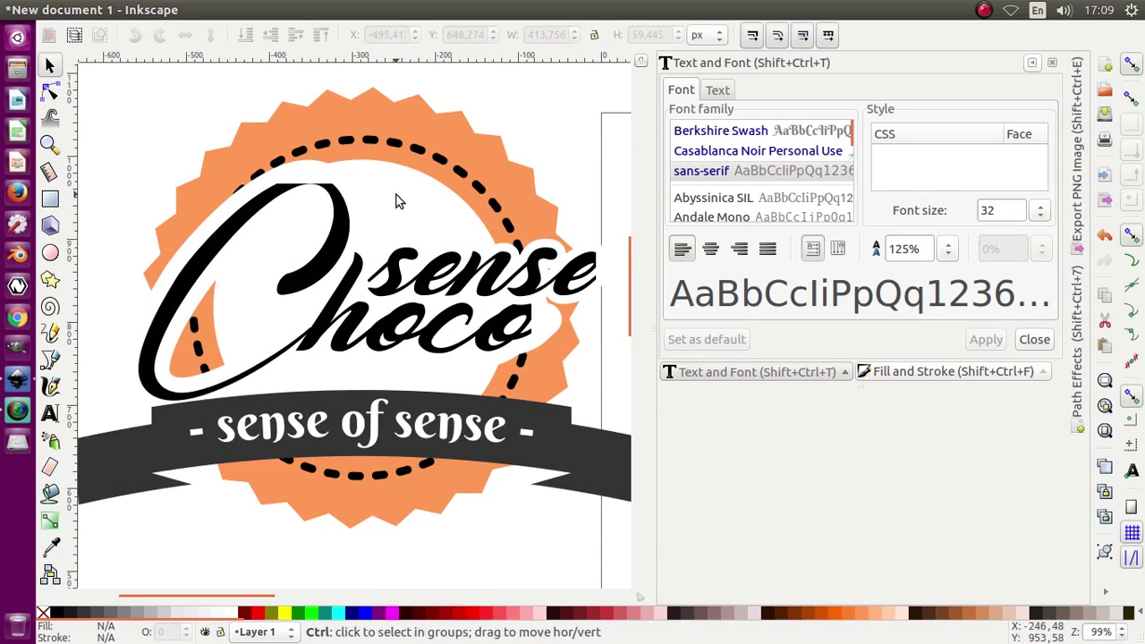
pyautogui.keyDown('ctrl'); pyautogui.scroll(-1, 395, 200); pyautogui.keyUp('ctrl')
pyautogui.click(1034, 64)
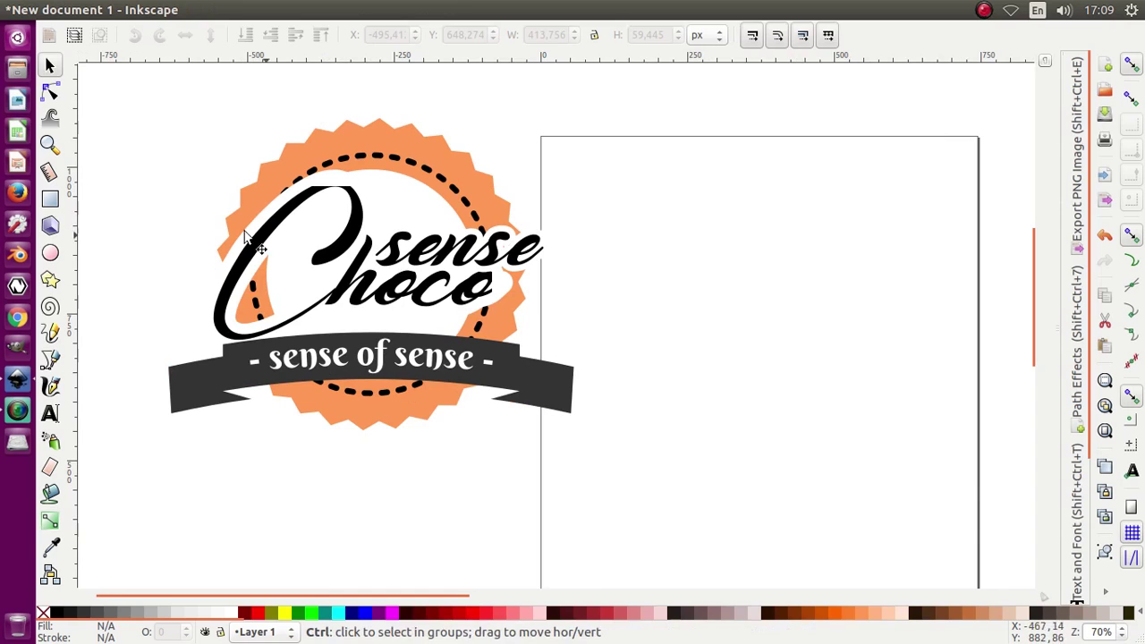
pyautogui.keyDown('ctrl'); pyautogui.scroll(2, 242, 230); pyautogui.keyUp('ctrl')
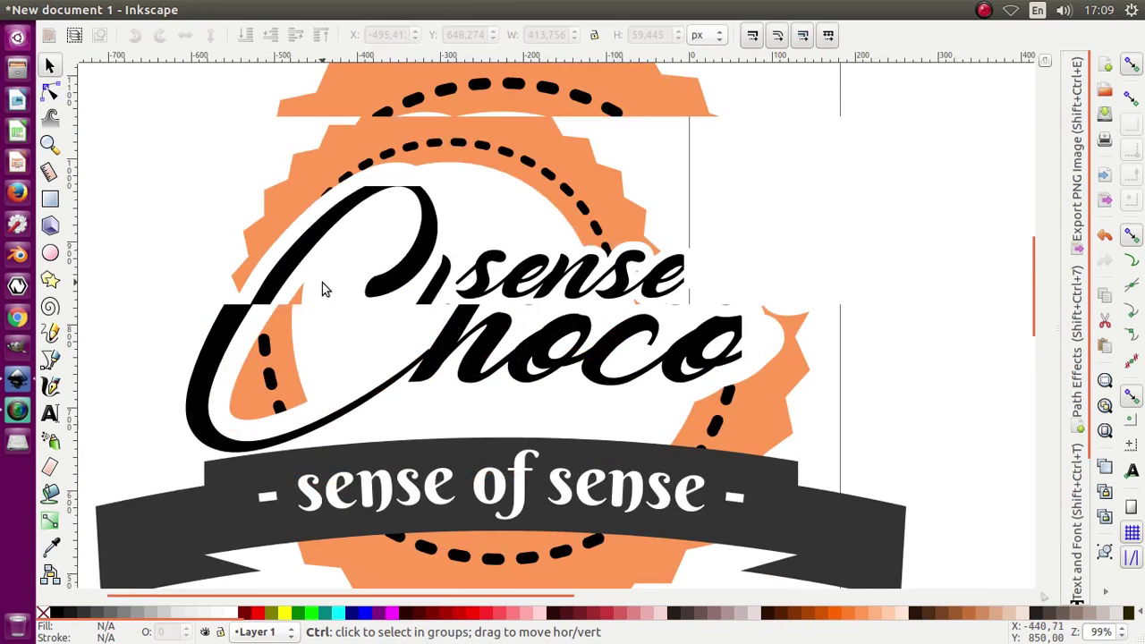
pyautogui.keyDown('ctrl'); pyautogui.scroll(-2, 322, 283); pyautogui.keyUp('ctrl')
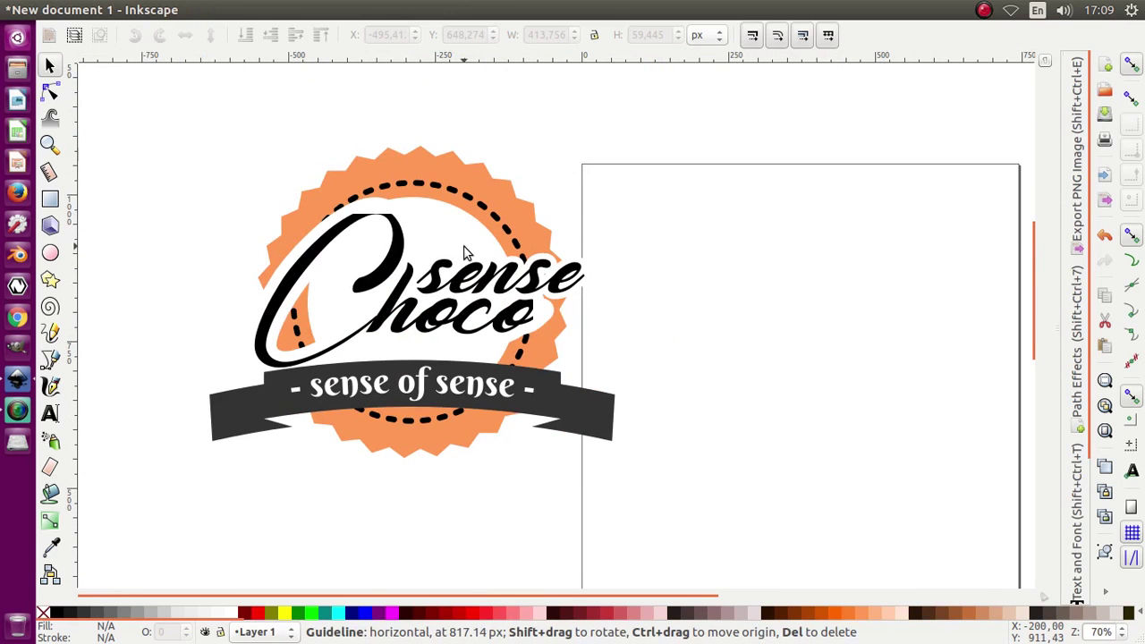